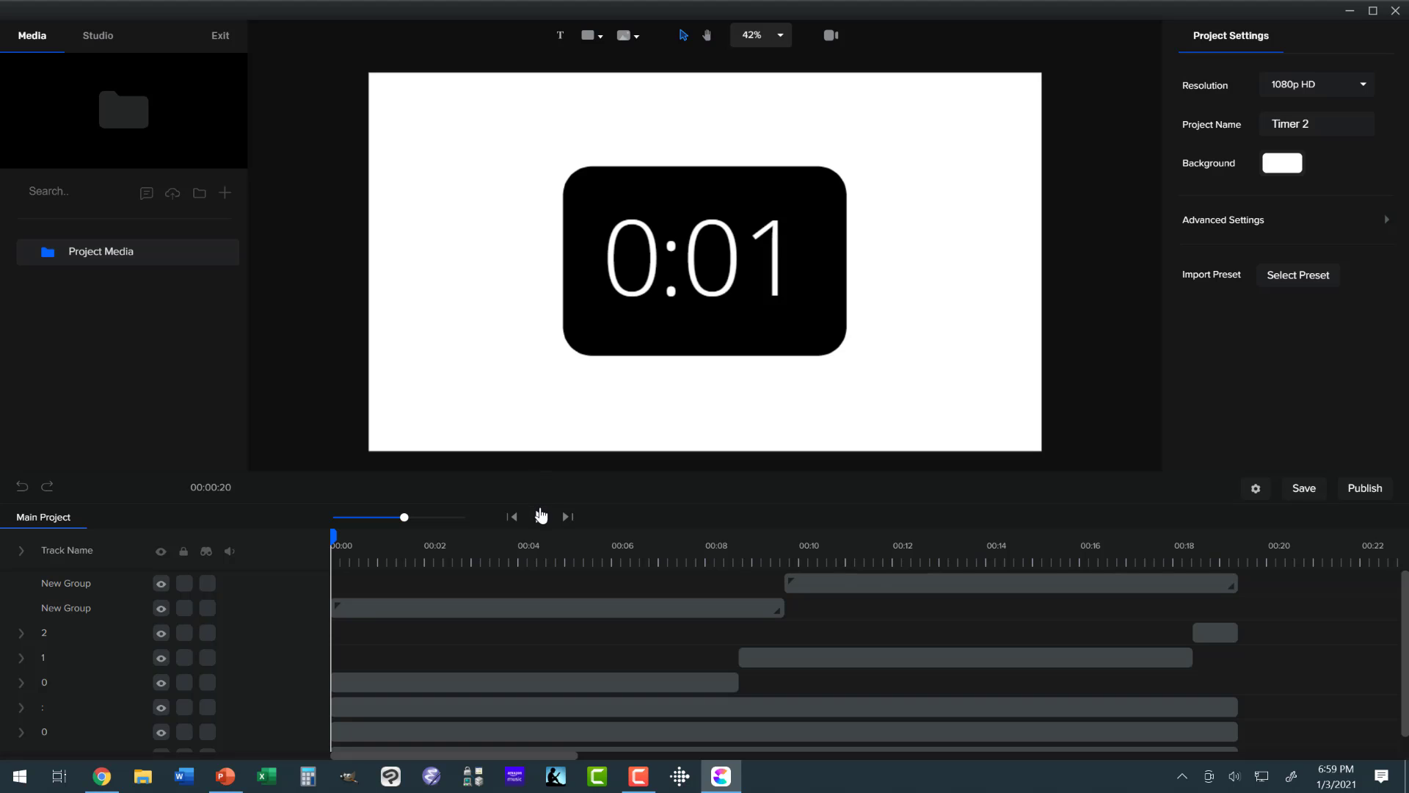
- Preview the Timer 2 countdown and open the group that holds the first set of changing digits
{"action": "left_click", "coordinate": [538, 517]}
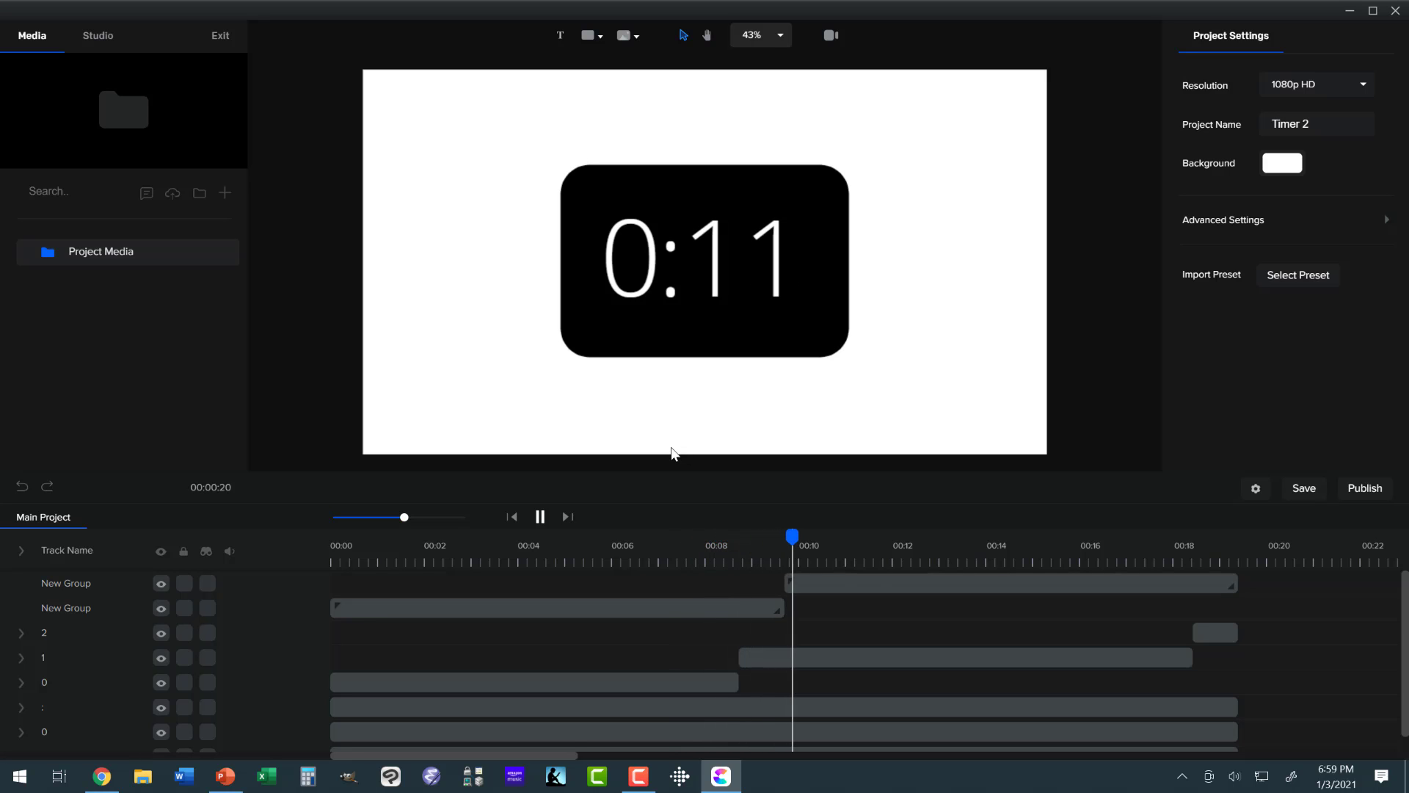
{"action": "left_click", "coordinate": [539, 518]}
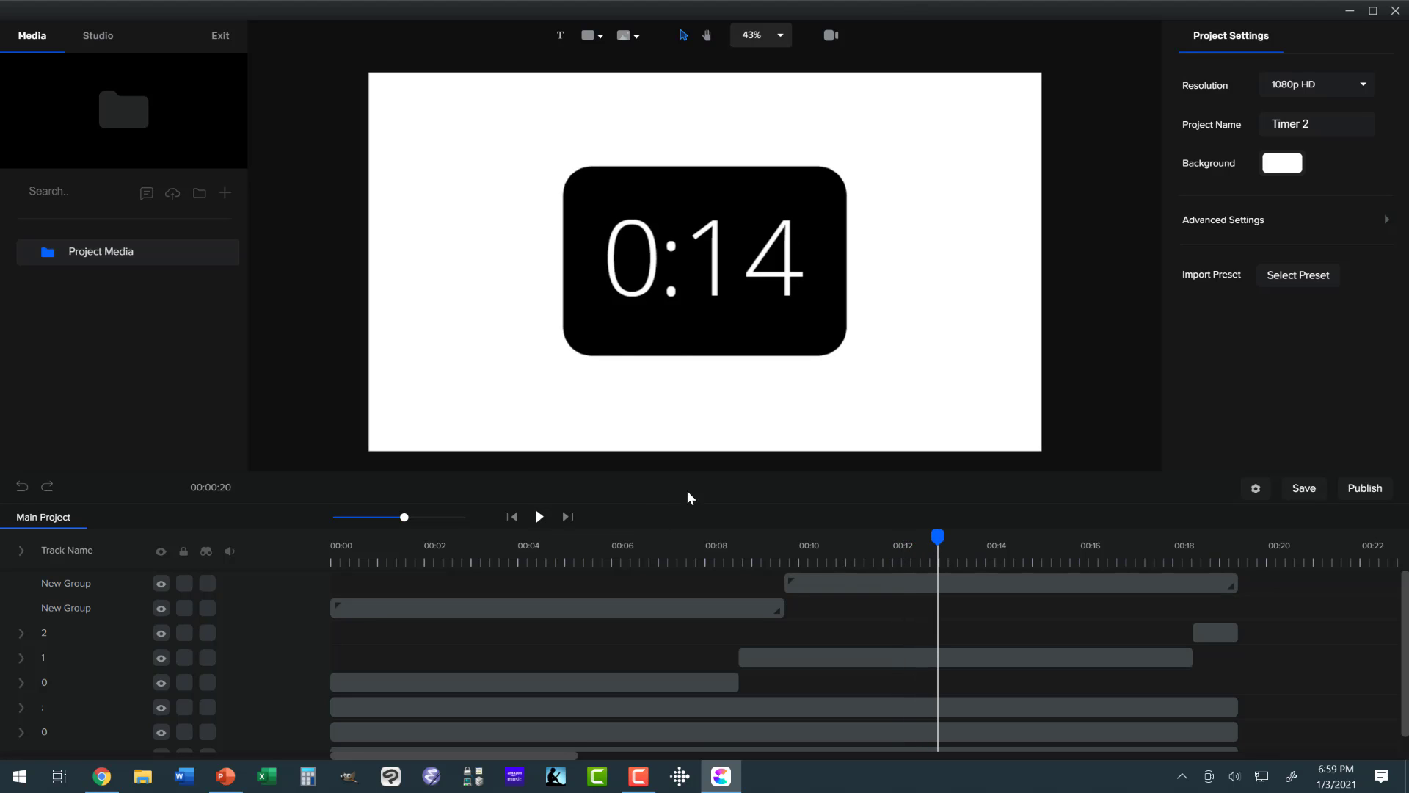
{"action": "left_click", "coordinate": [567, 608]}
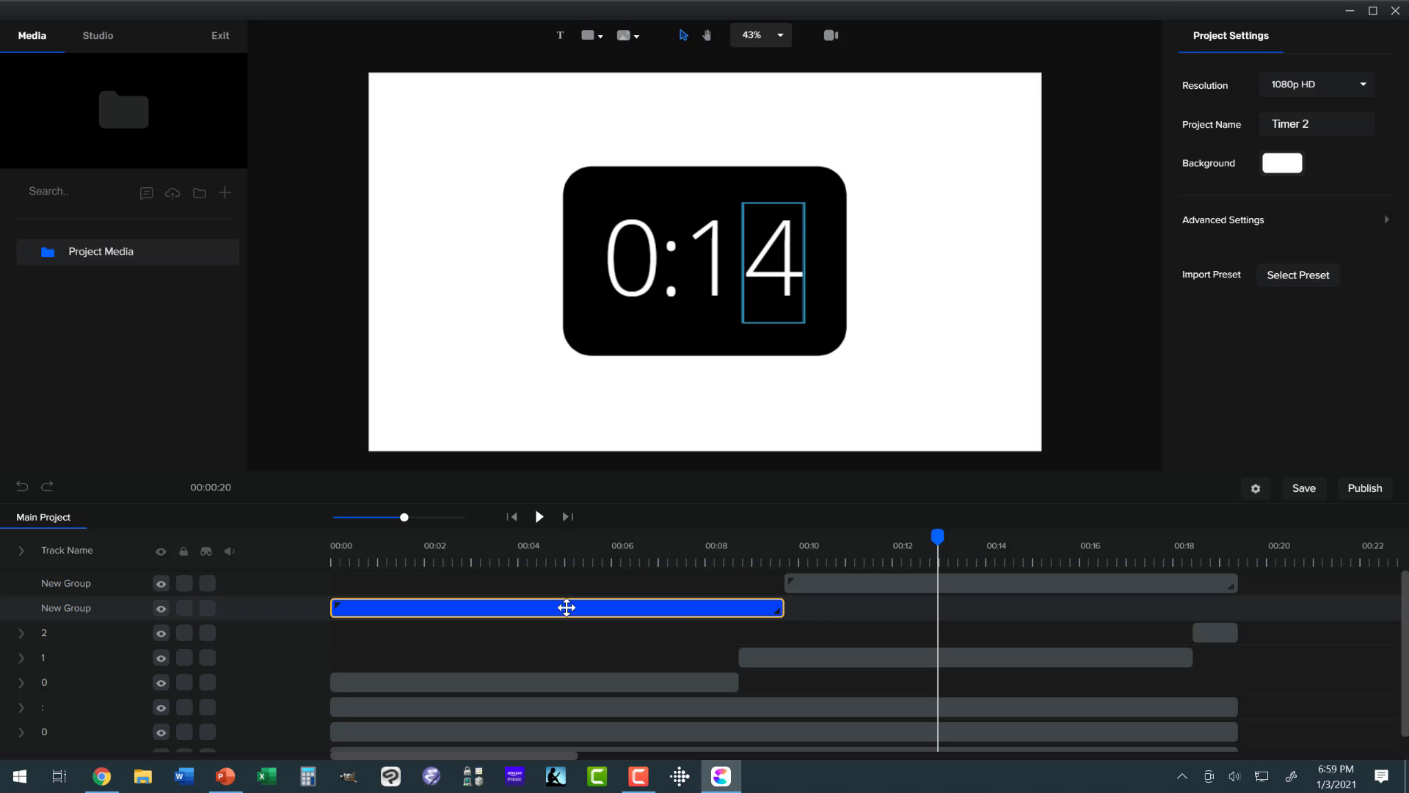
{"action": "double_click", "coordinate": [567, 607]}
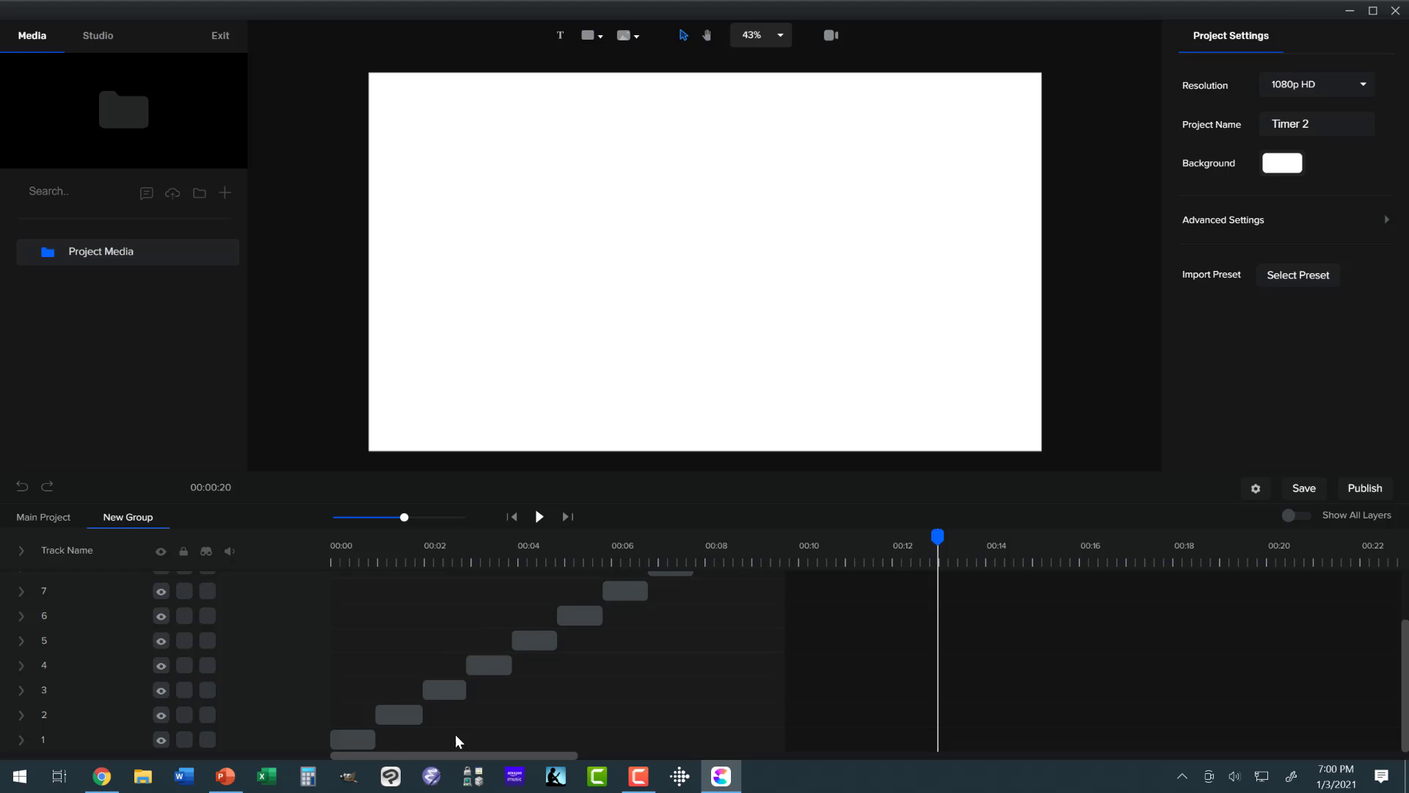
- Examine the staggered digit clips inside the group at the start of its timeline
{"action": "left_click_drag", "start_coordinate": [938, 538], "coordinate": [374, 631]}
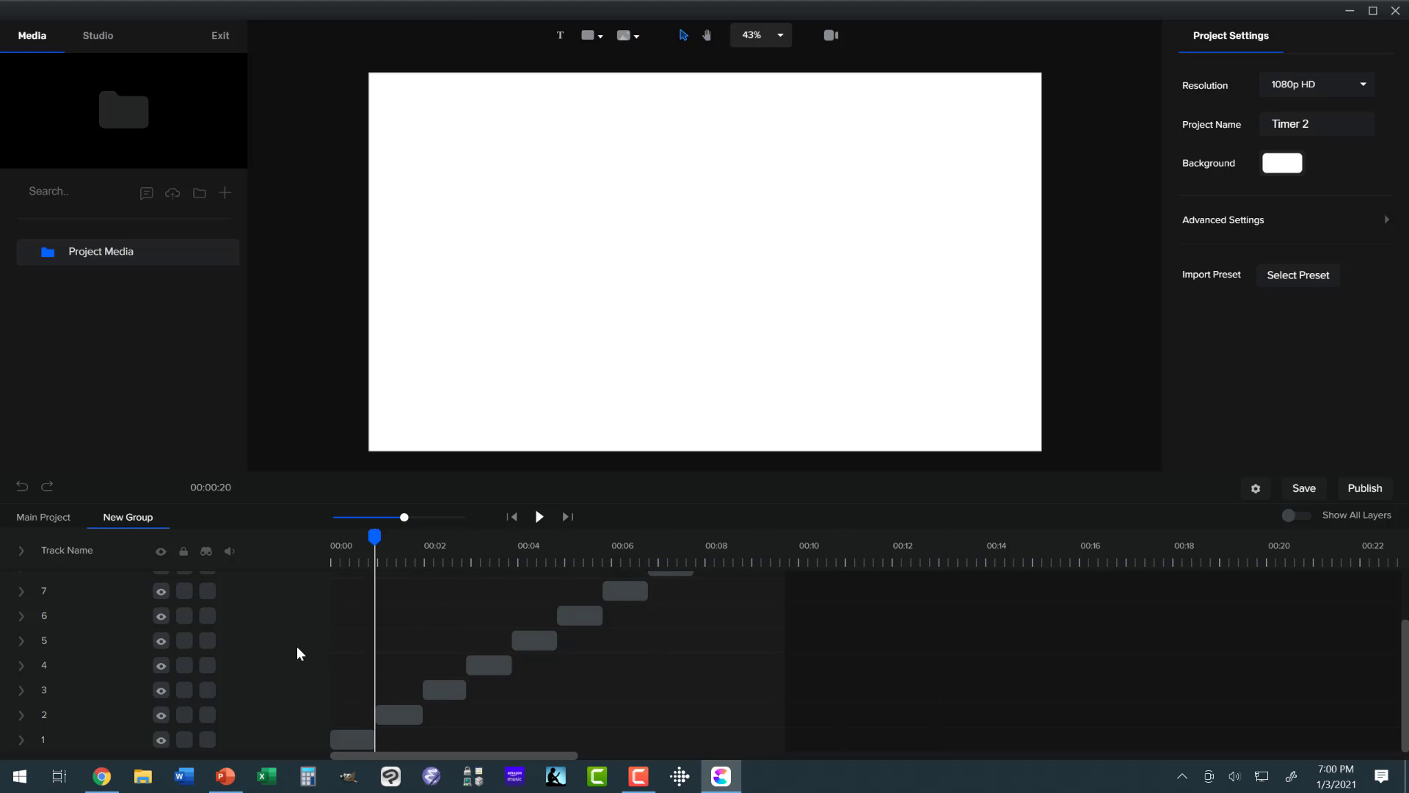
{"action": "left_click", "coordinate": [292, 647]}
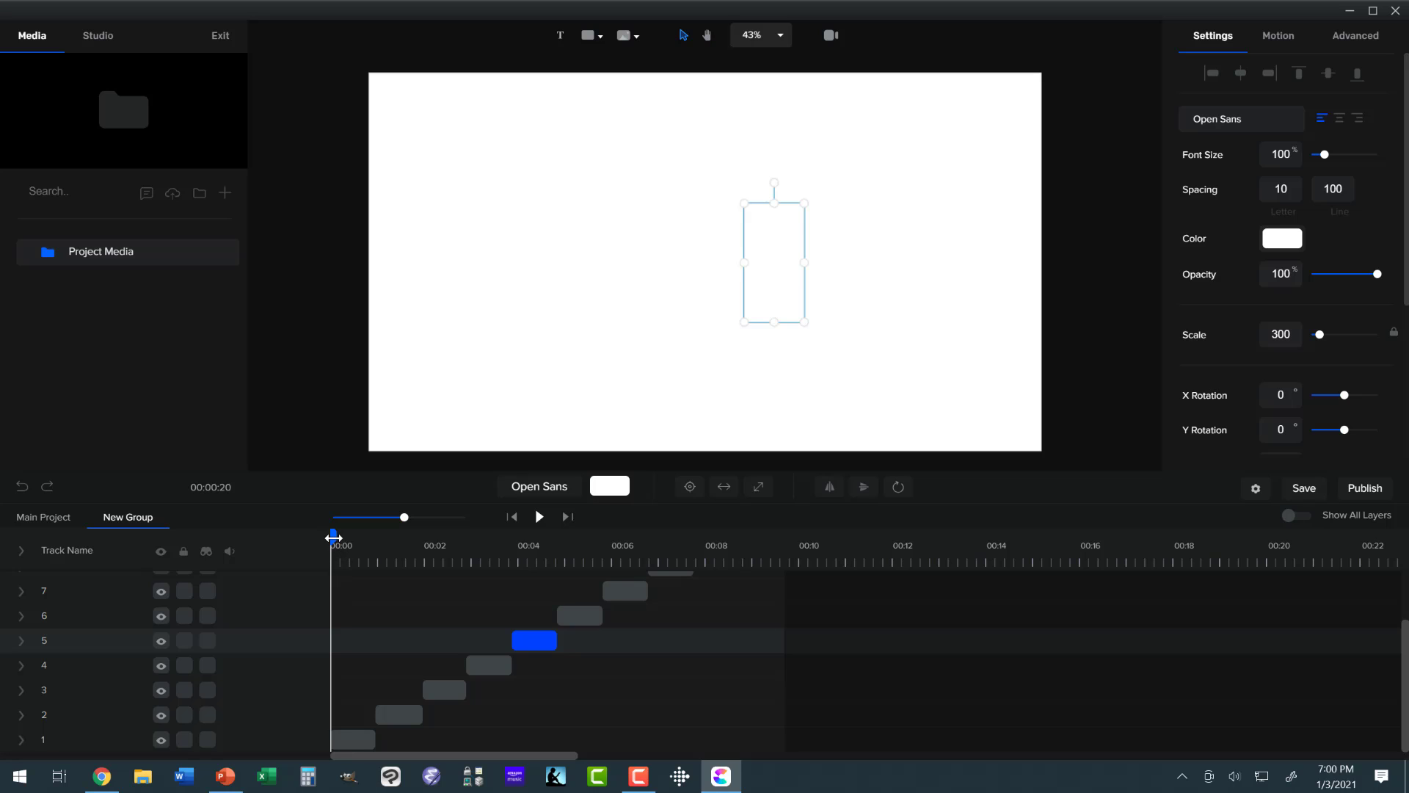
{"action": "left_click_drag", "start_coordinate": [336, 536], "coordinate": [342, 536]}
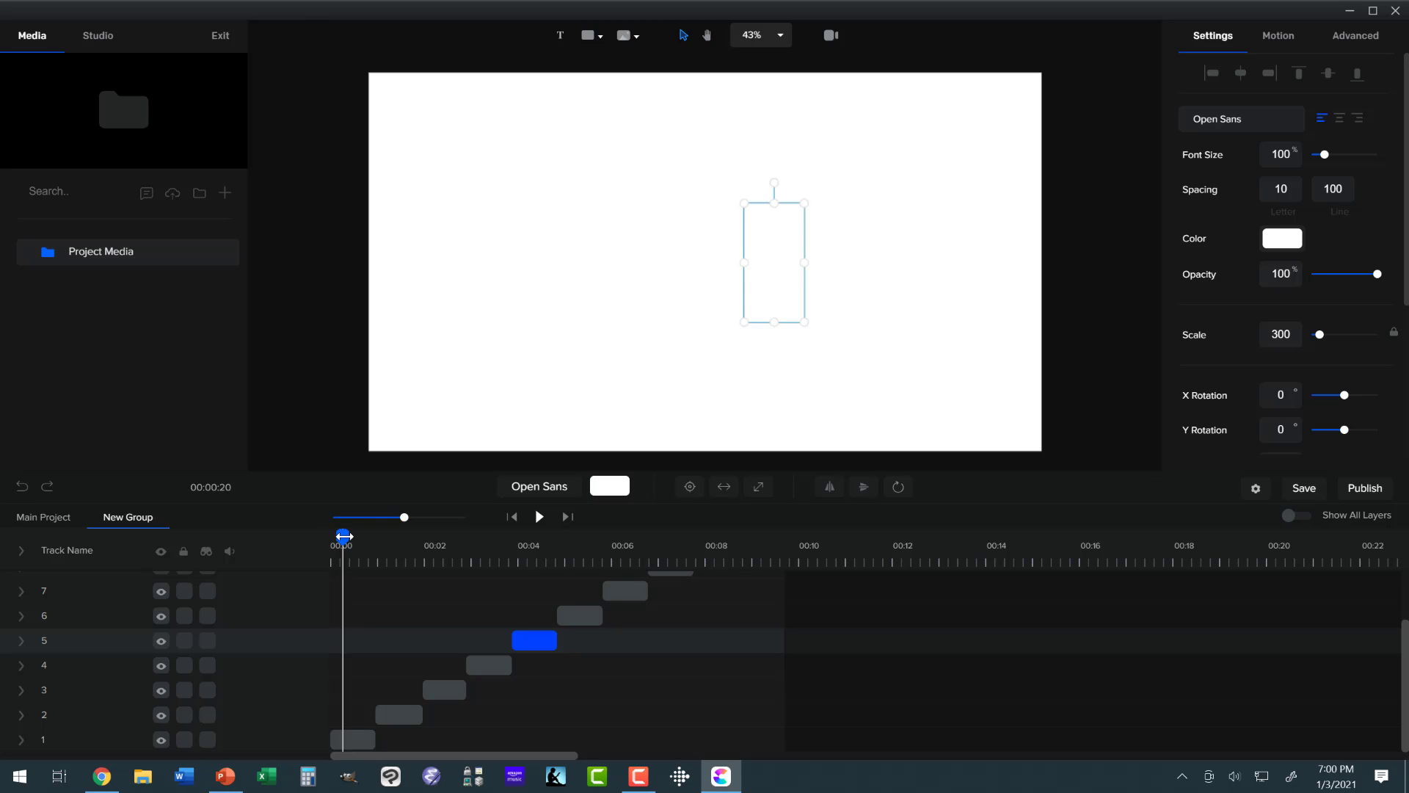
{"action": "left_click_drag", "start_coordinate": [343, 537], "coordinate": [345, 537]}
- Set the project background to black (#000000) and move the playhead onto the digit 2 clip
{"action": "left_click", "coordinate": [1212, 73]}
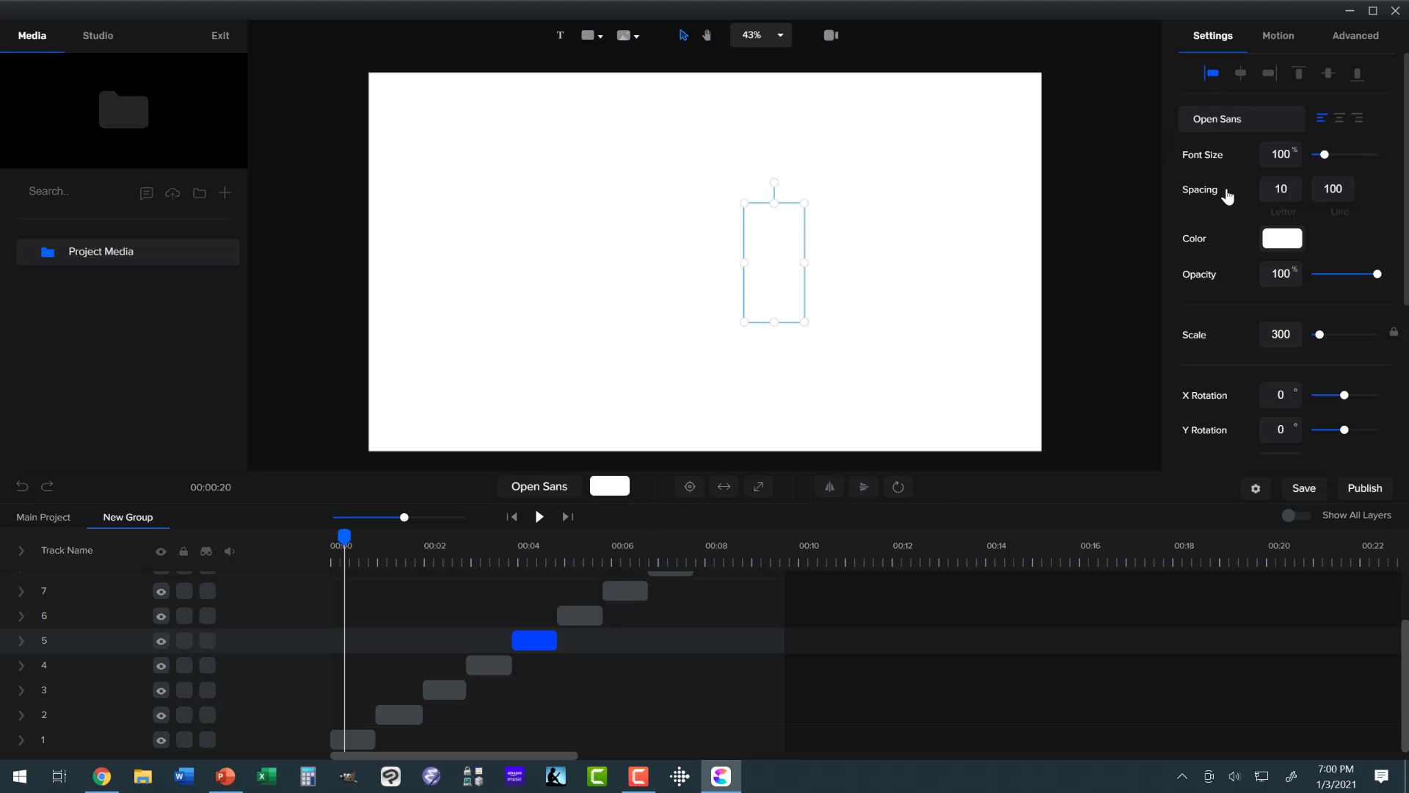
{"action": "left_click", "coordinate": [1256, 488]}
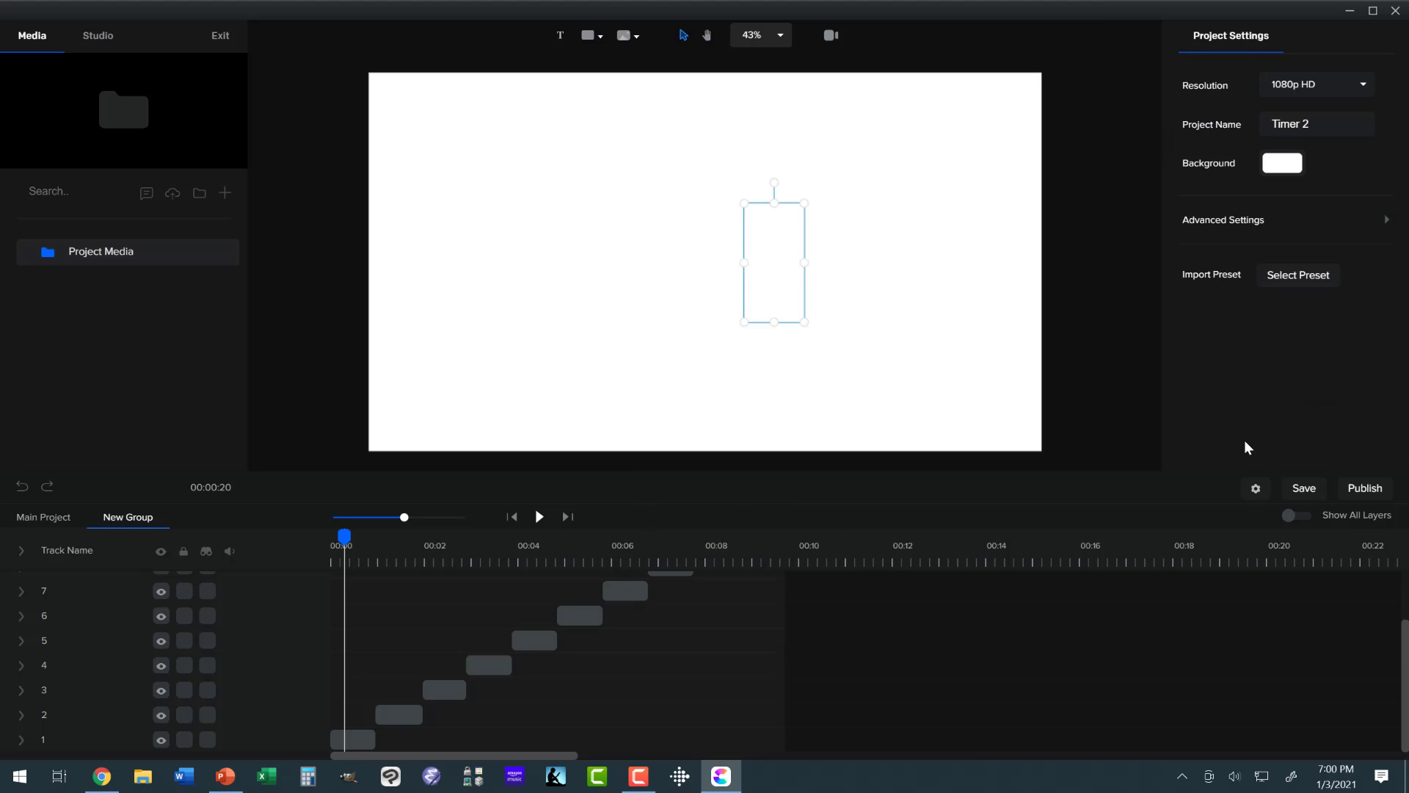
{"action": "left_click", "coordinate": [1274, 174]}
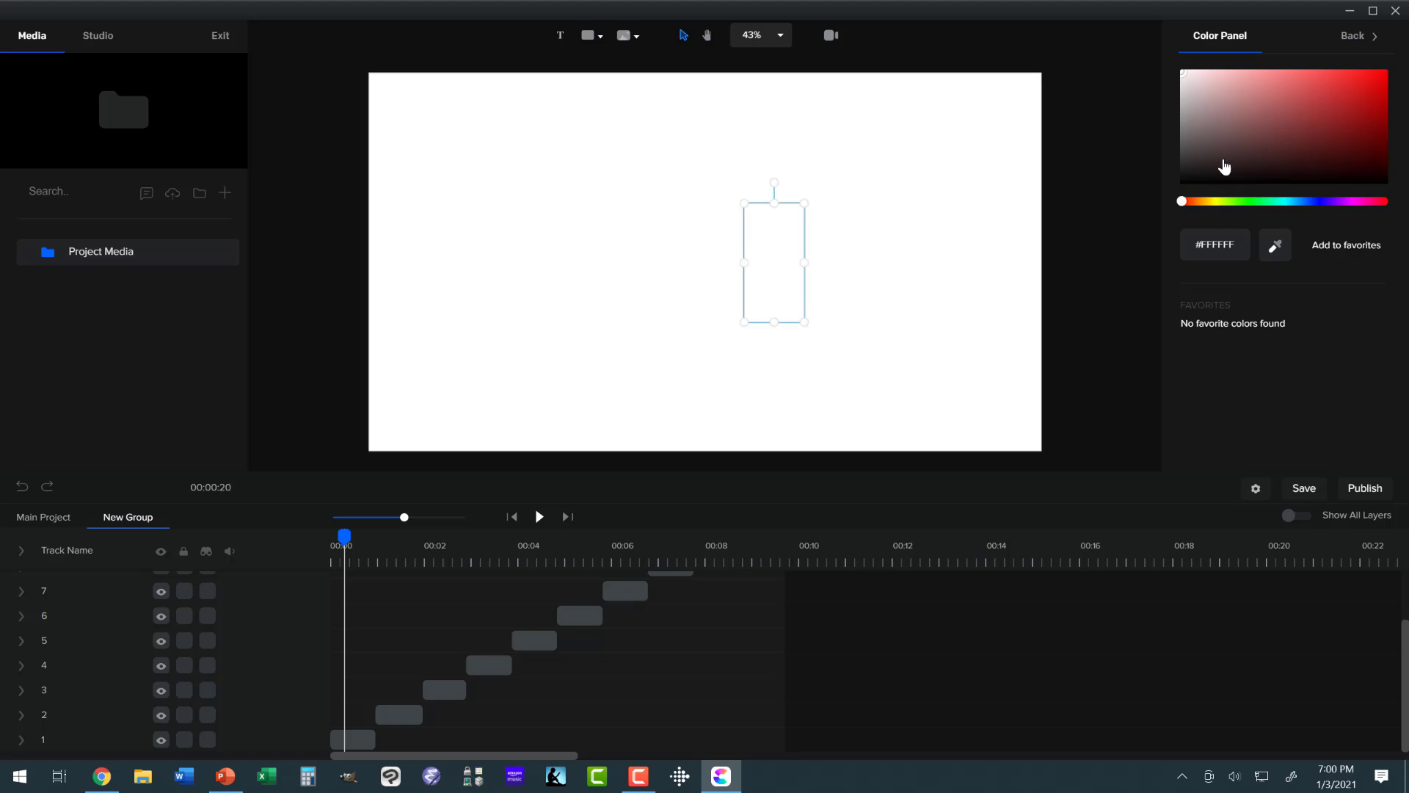
{"action": "left_click_drag", "start_coordinate": [1225, 167], "coordinate": [1161, 202]}
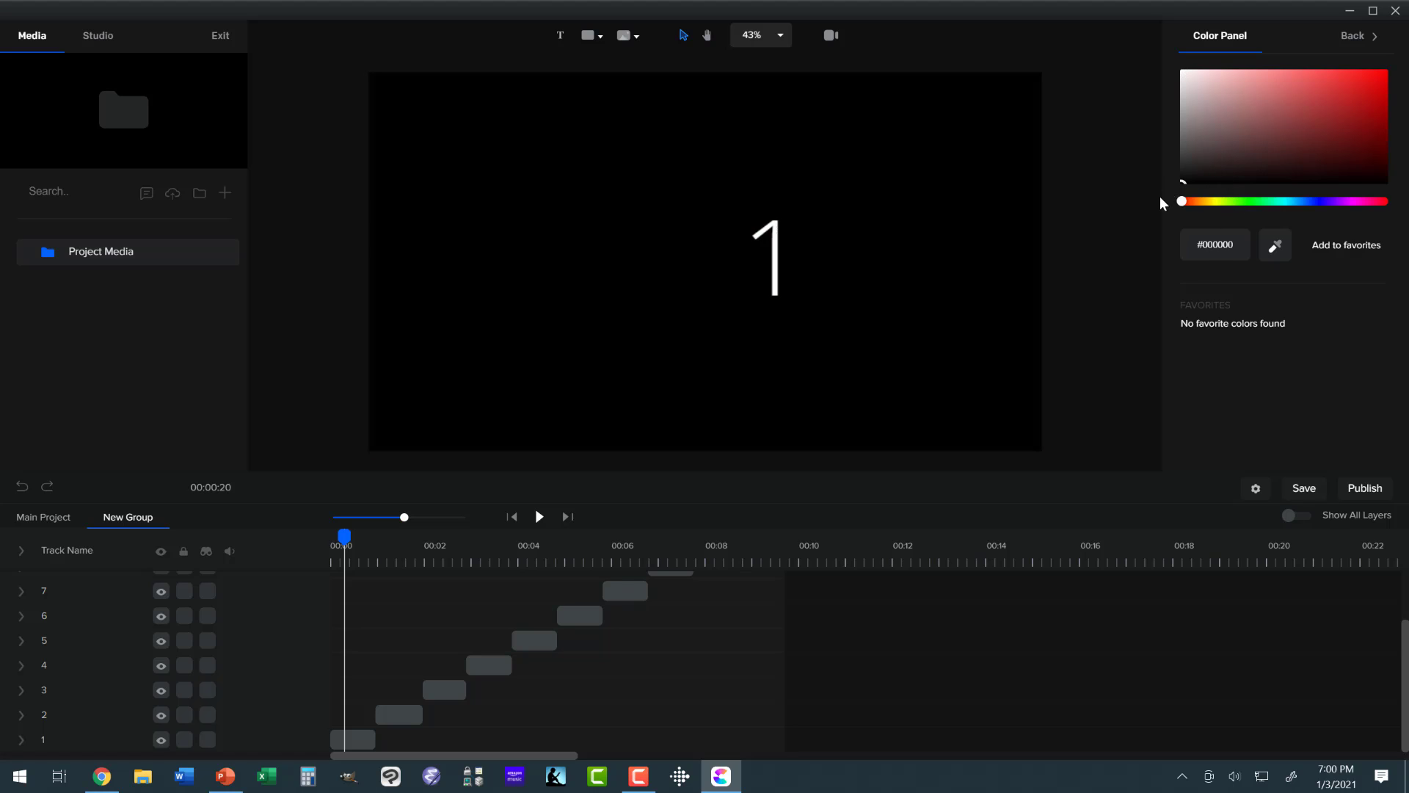
{"action": "left_click", "coordinate": [1147, 383]}
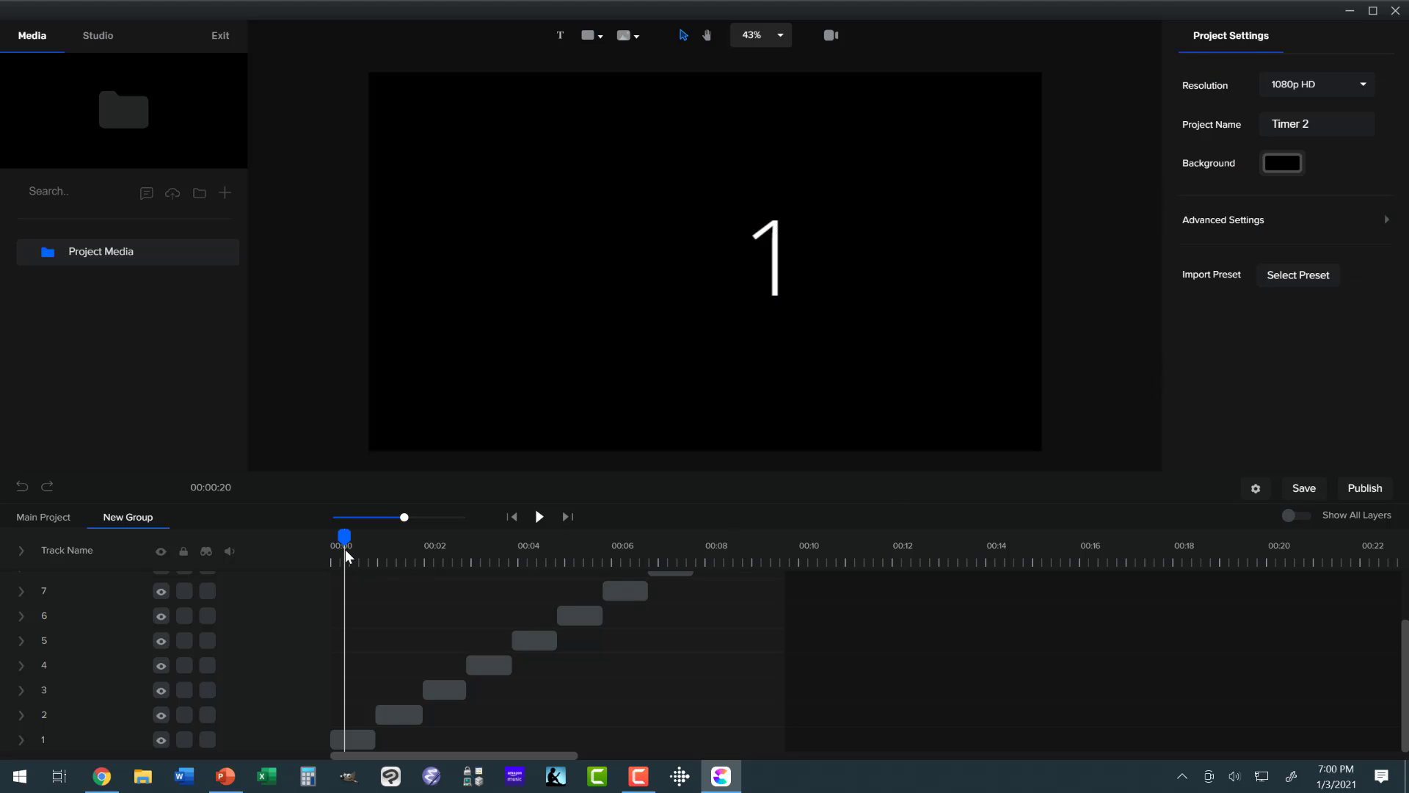
{"action": "left_click_drag", "start_coordinate": [349, 535], "coordinate": [387, 537]}
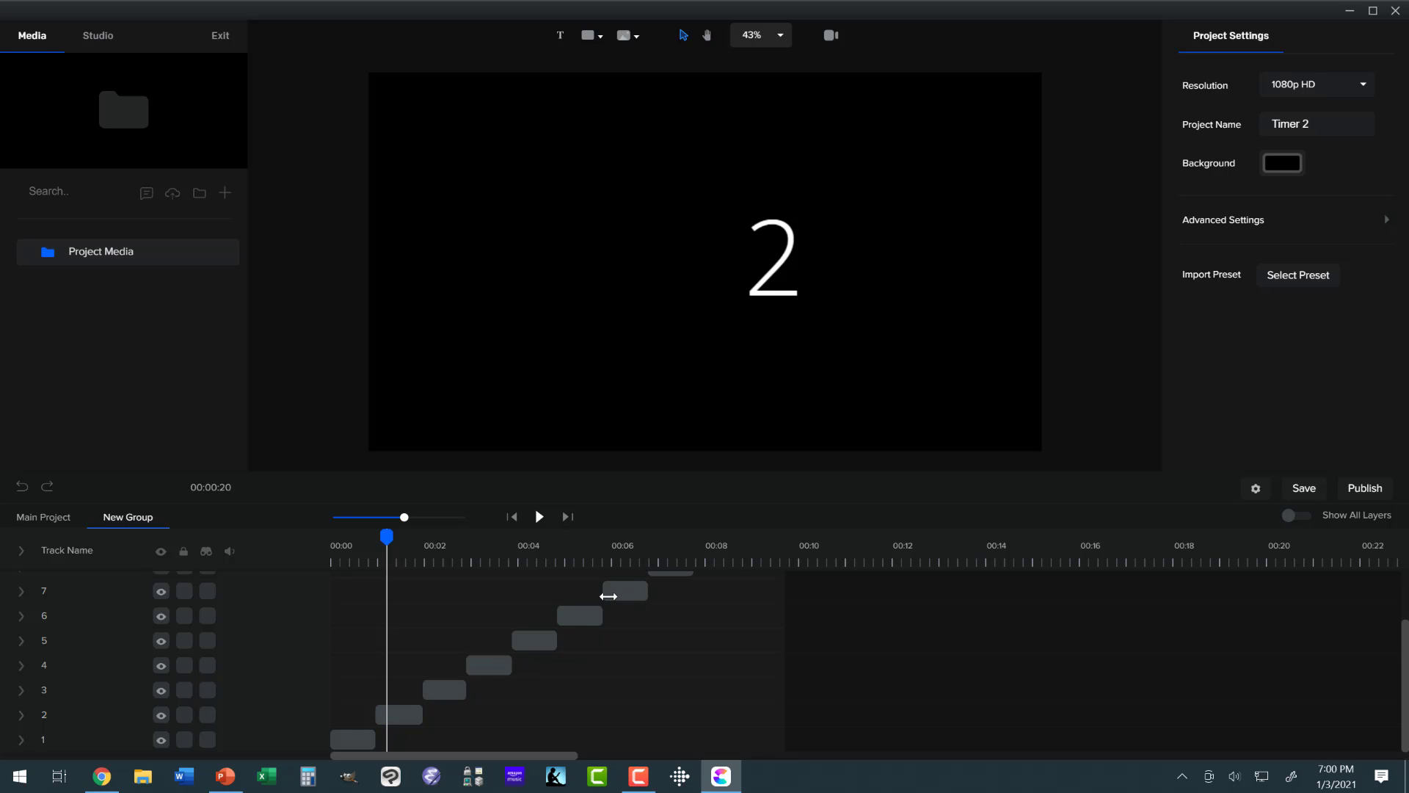
- Return to the main project timeline and exit the Timer 2 project without saving
{"action": "left_click", "coordinate": [29, 522]}
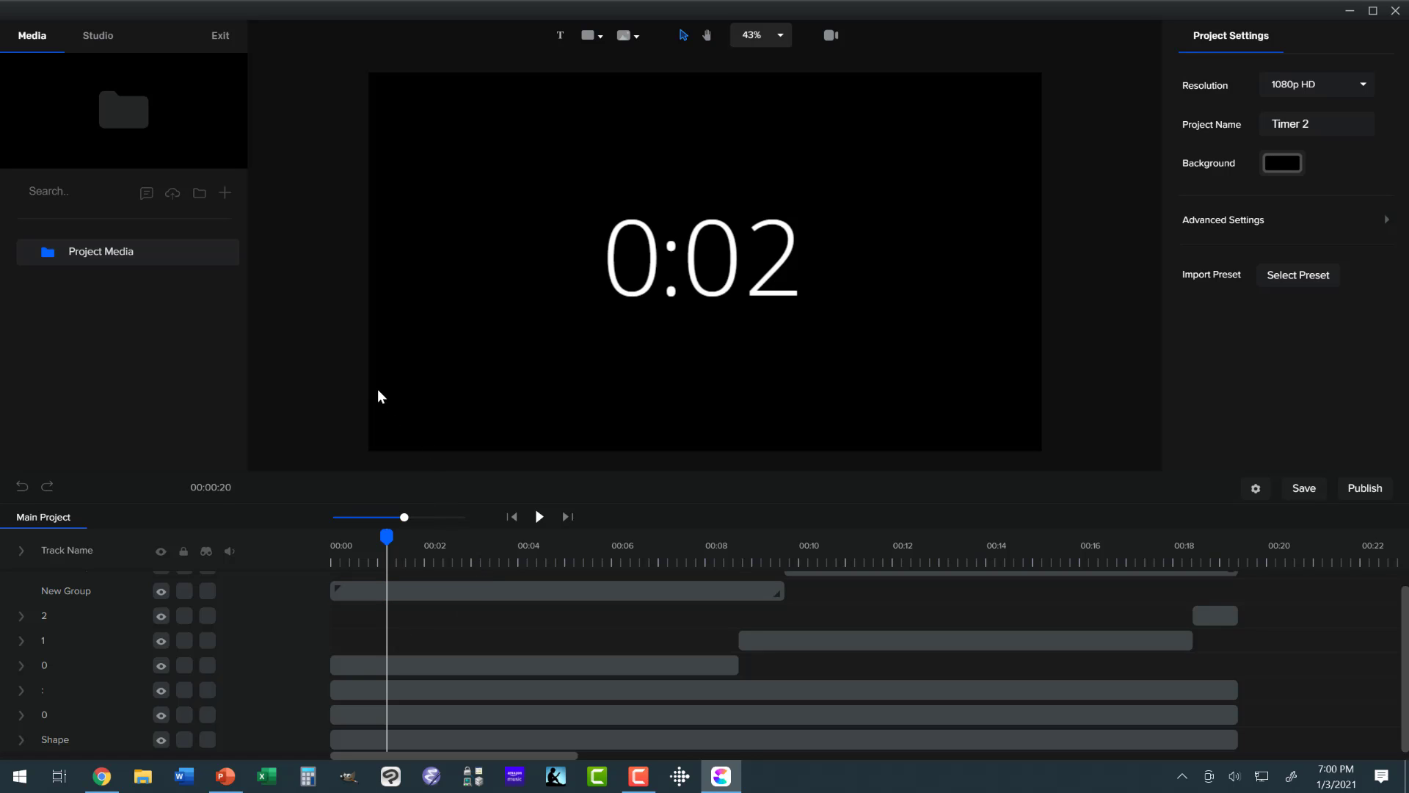
{"action": "left_click", "coordinate": [222, 38]}
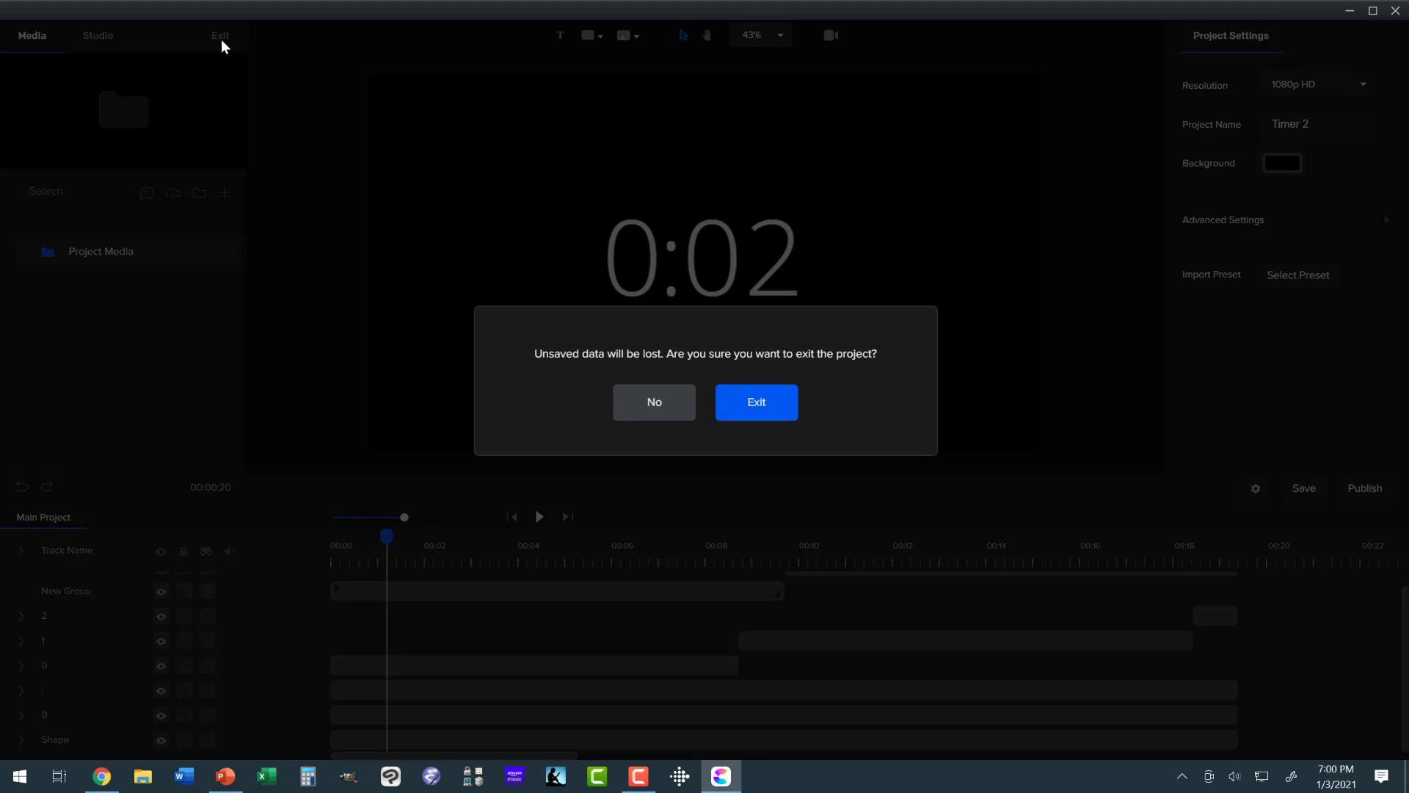
{"action": "left_click", "coordinate": [754, 407]}
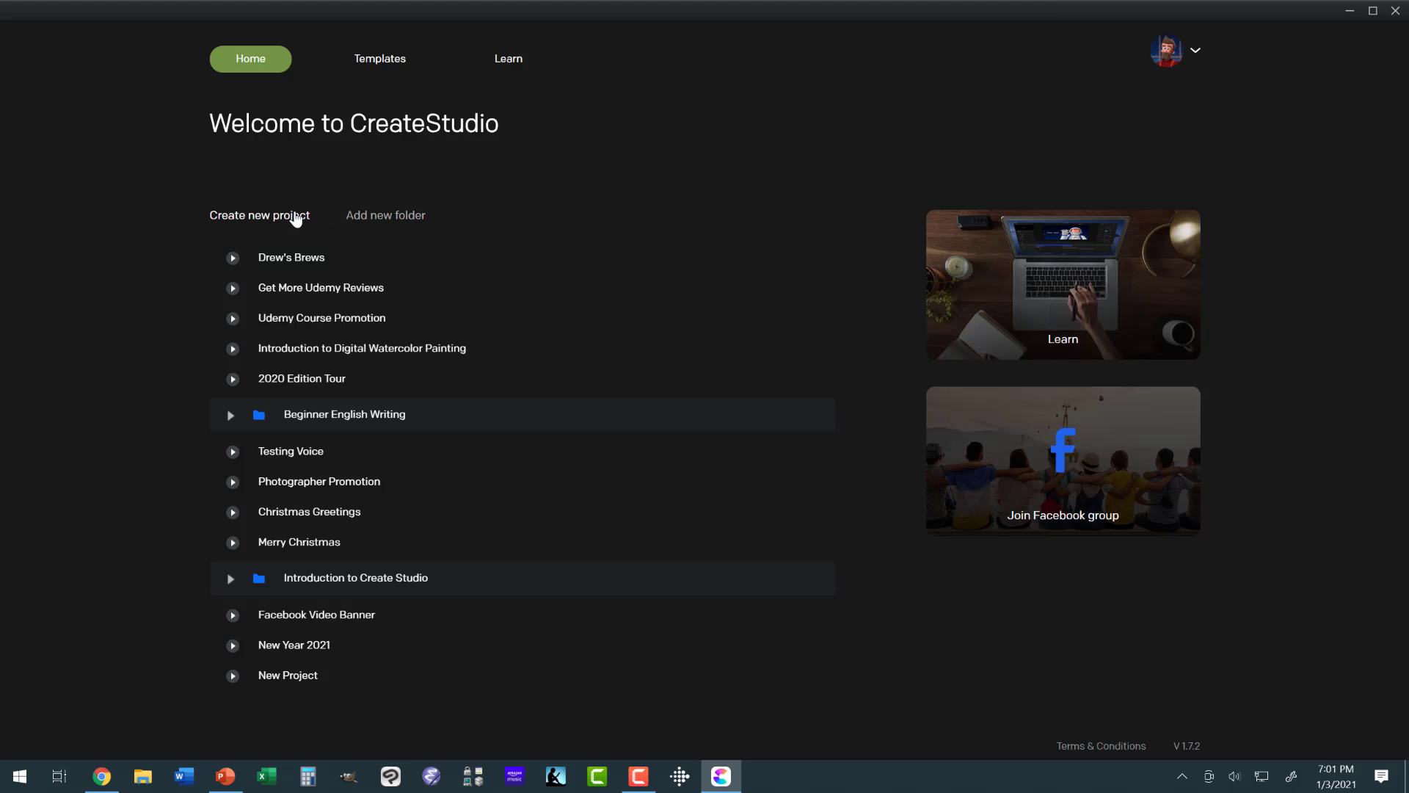
- Create a new project named Digital Counter with the 1080p HD preset and a white background
{"action": "left_click", "coordinate": [298, 215]}
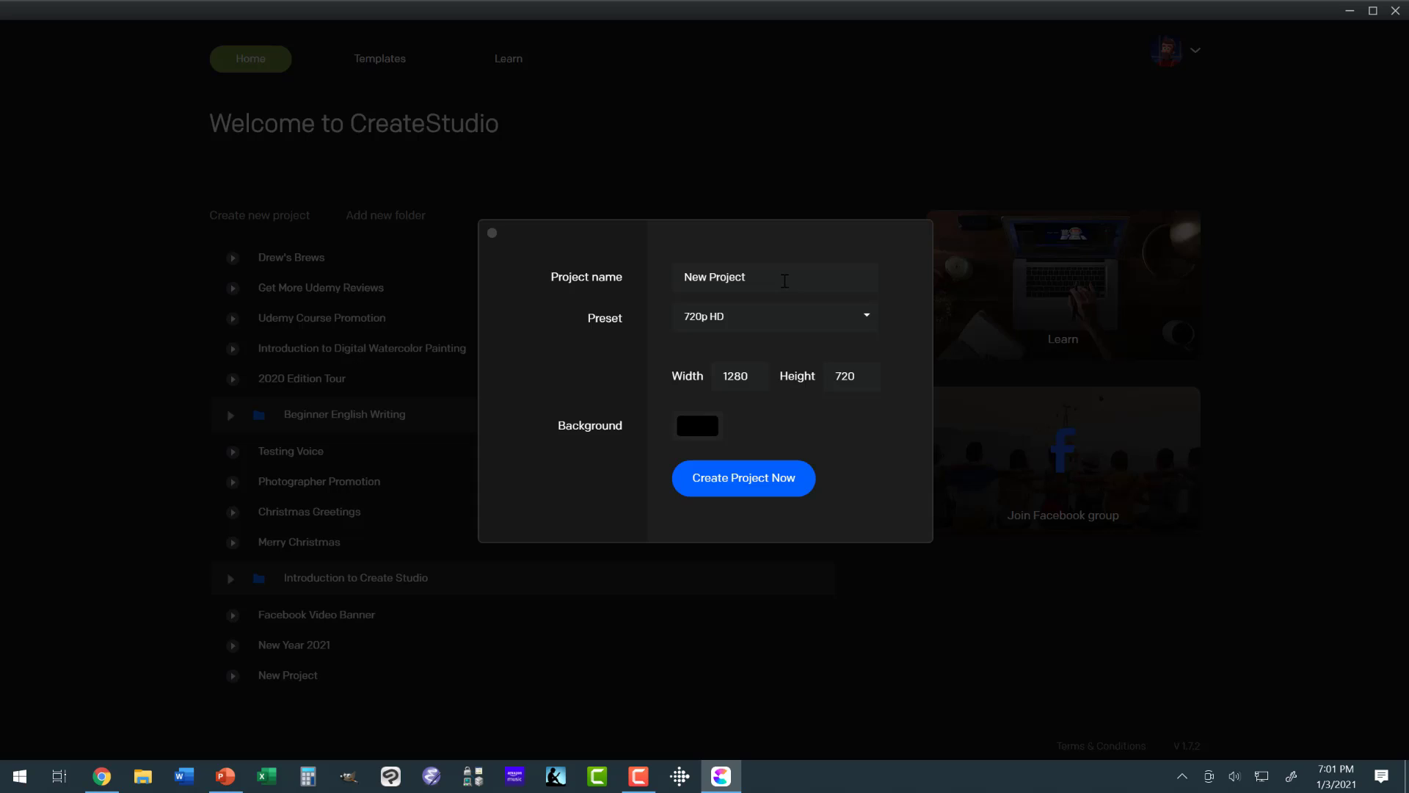
{"action": "left_click_drag", "start_coordinate": [784, 282], "coordinate": [689, 283]}
{"action": "type", "text": "Digital Counter"}
{"action": "left_click", "coordinate": [822, 323]}
{"action": "left_click", "coordinate": [764, 394]}
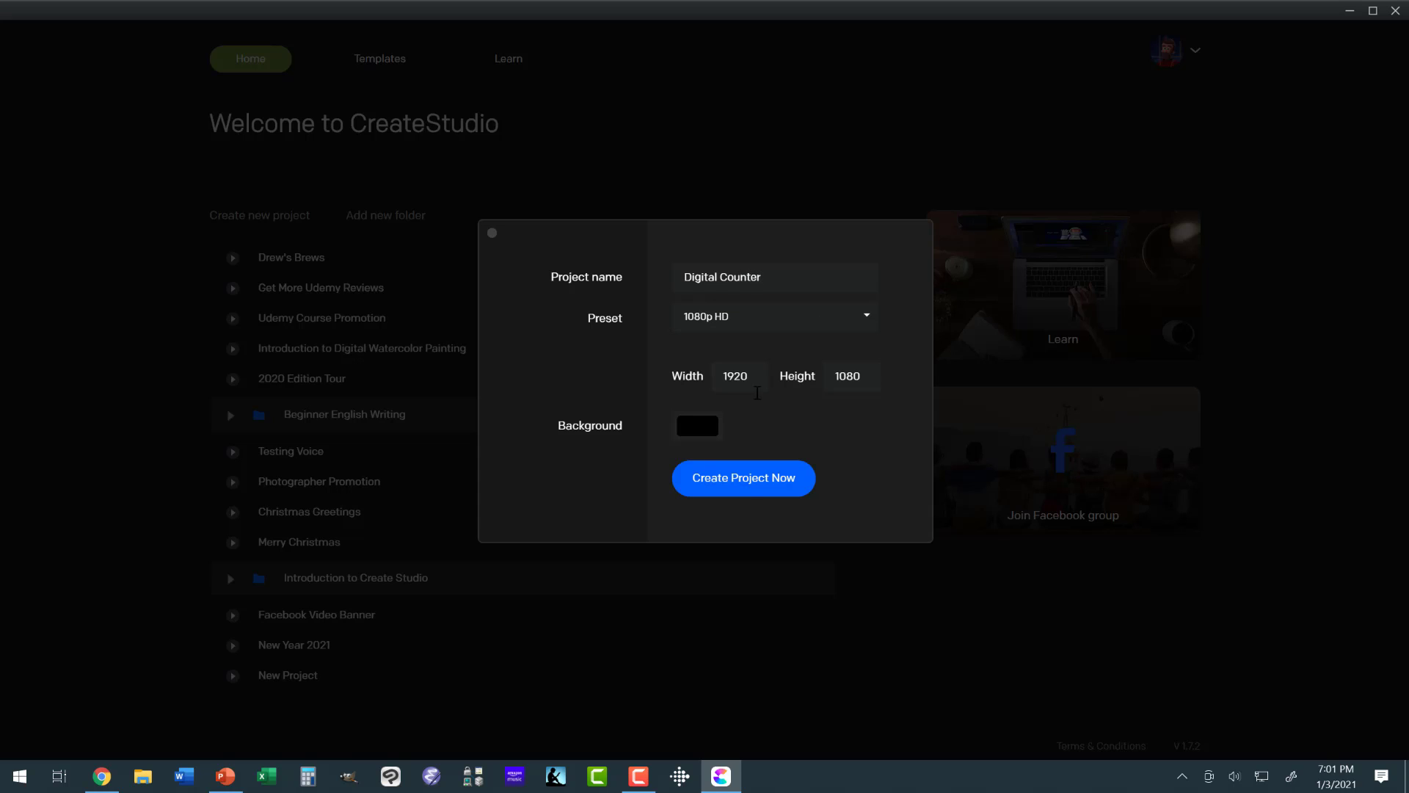
{"action": "left_click", "coordinate": [699, 424]}
{"action": "left_click_drag", "start_coordinate": [701, 367], "coordinate": [667, 242]}
{"action": "left_click", "coordinate": [669, 244]}
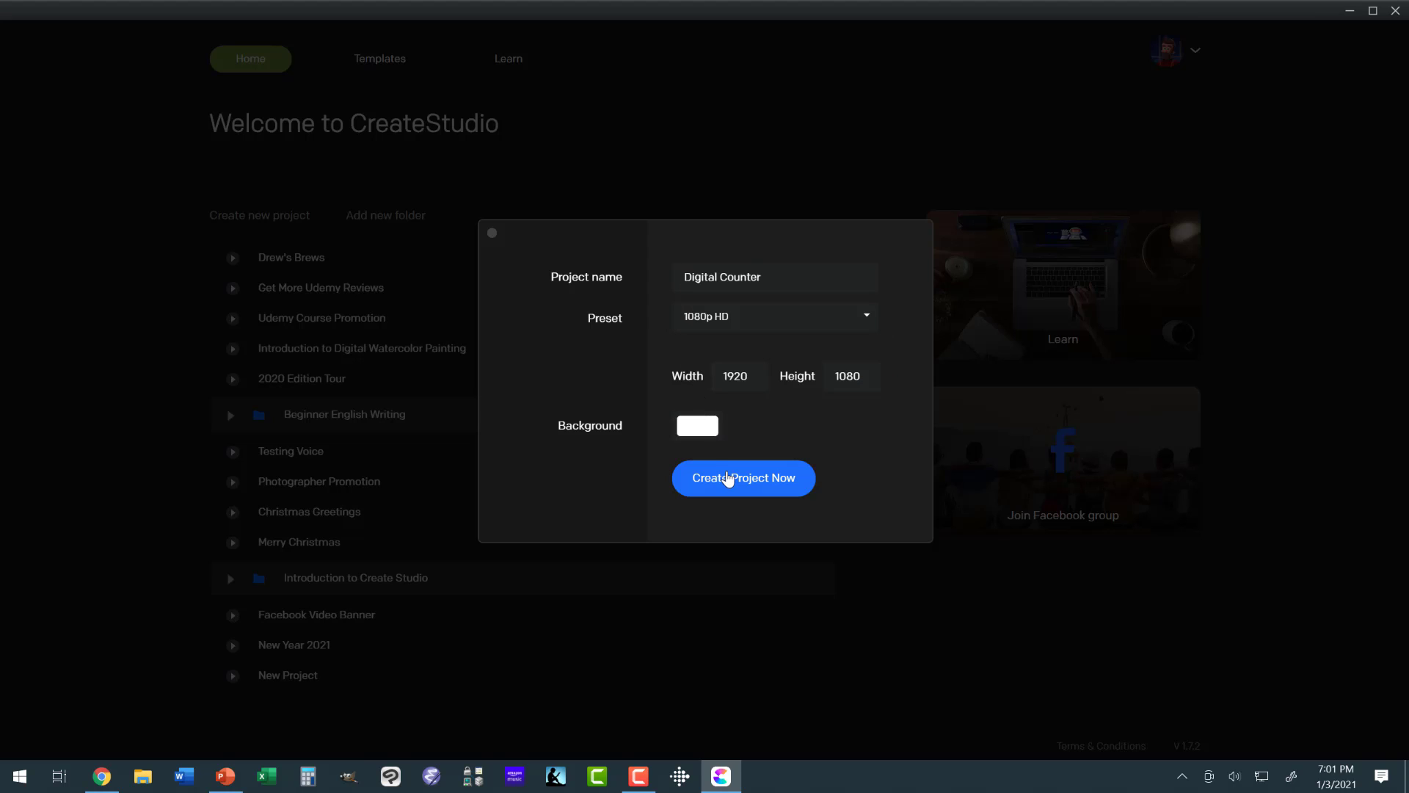
{"action": "left_click", "coordinate": [727, 478]}
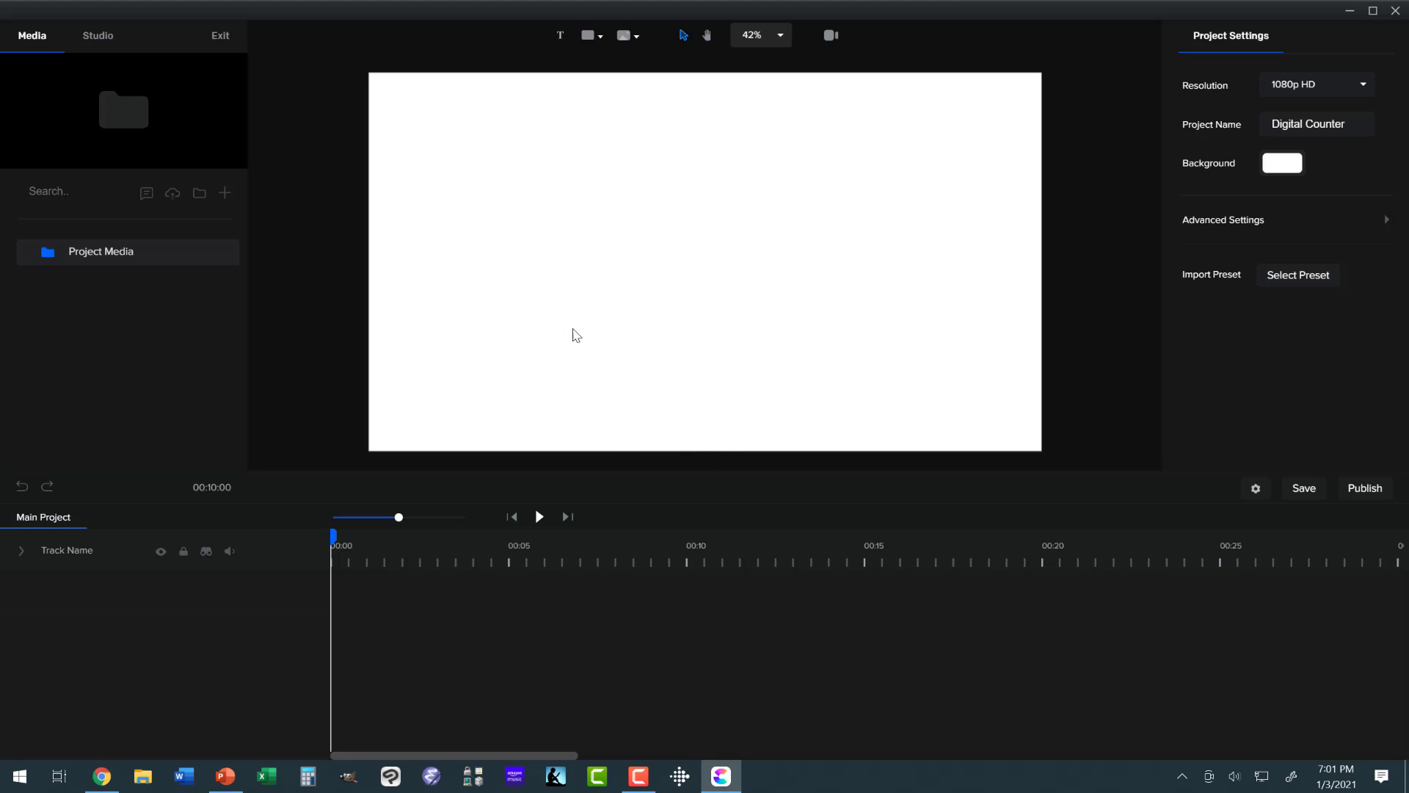
- Add a rounded rectangle at the centre of the canvas and fill it with black (#000000)
{"action": "left_click", "coordinate": [592, 36]}
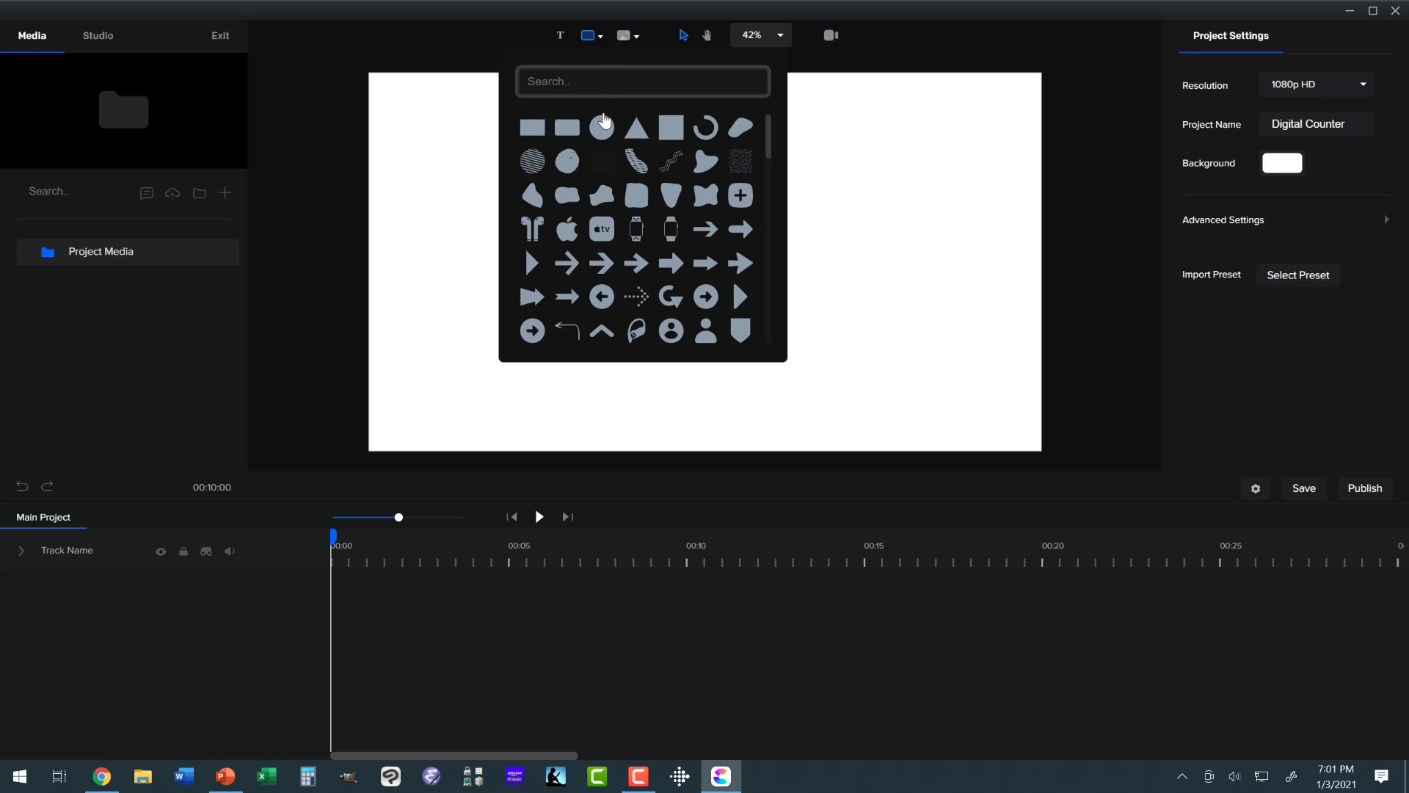
{"action": "left_click", "coordinate": [568, 129]}
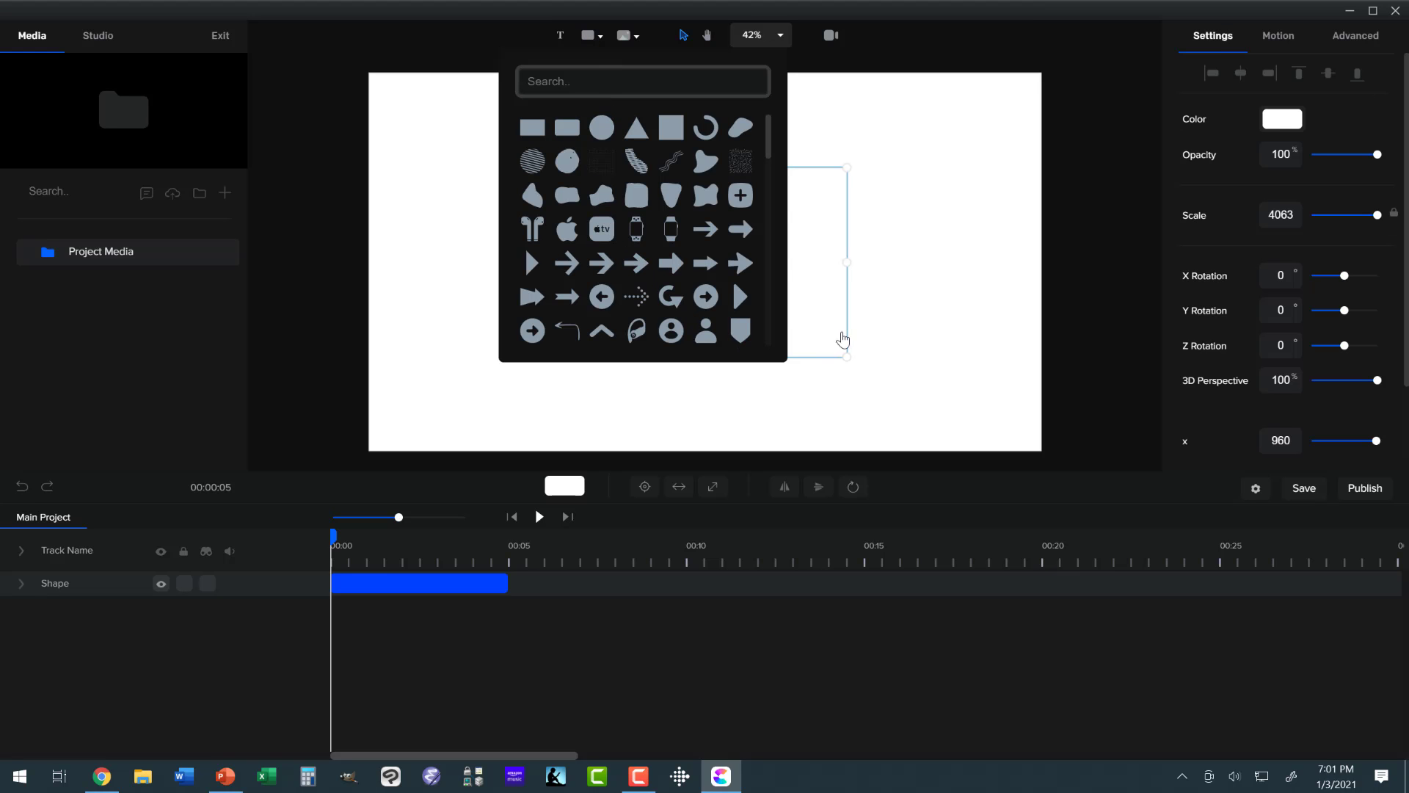
{"action": "left_click", "coordinate": [1285, 121]}
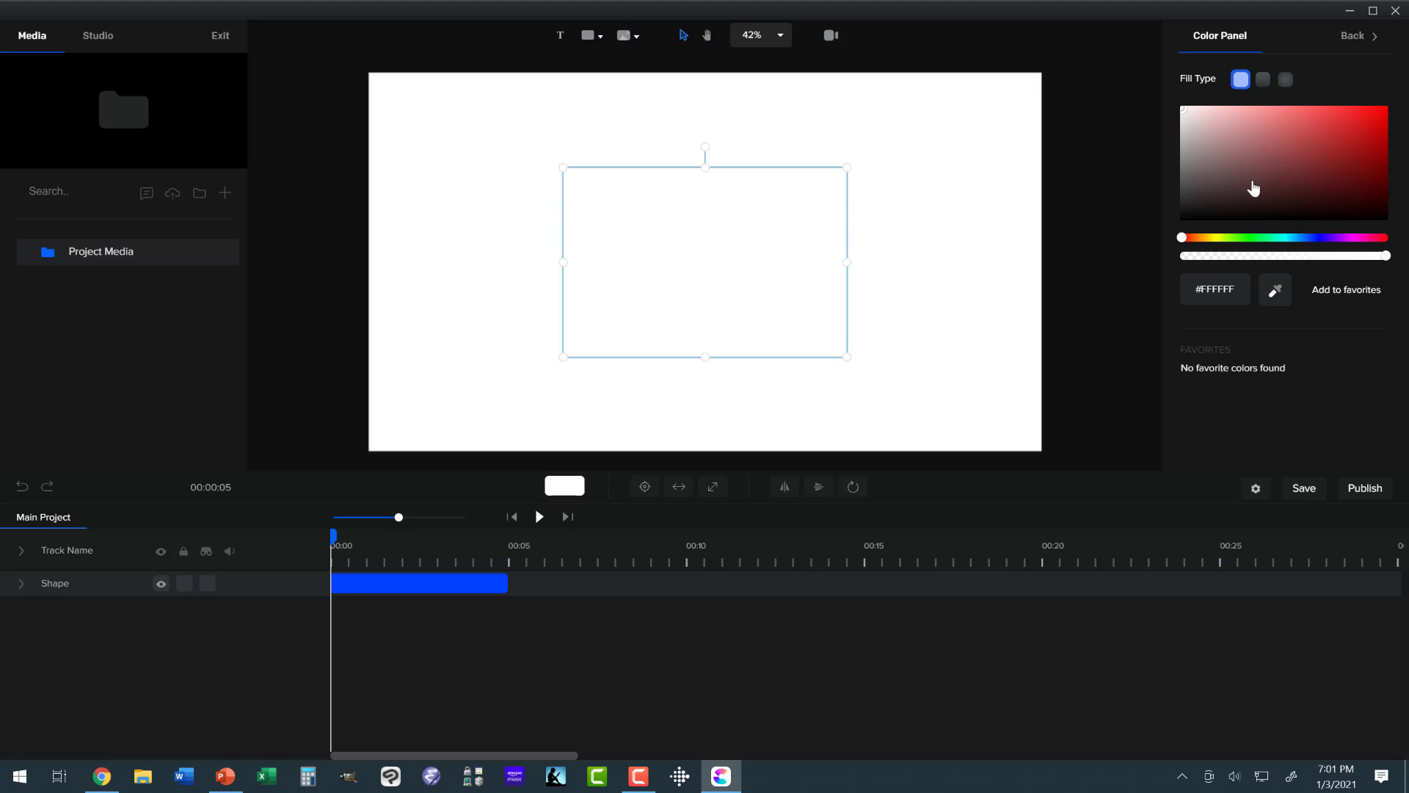
{"action": "left_click_drag", "start_coordinate": [1237, 213], "coordinate": [1177, 254]}
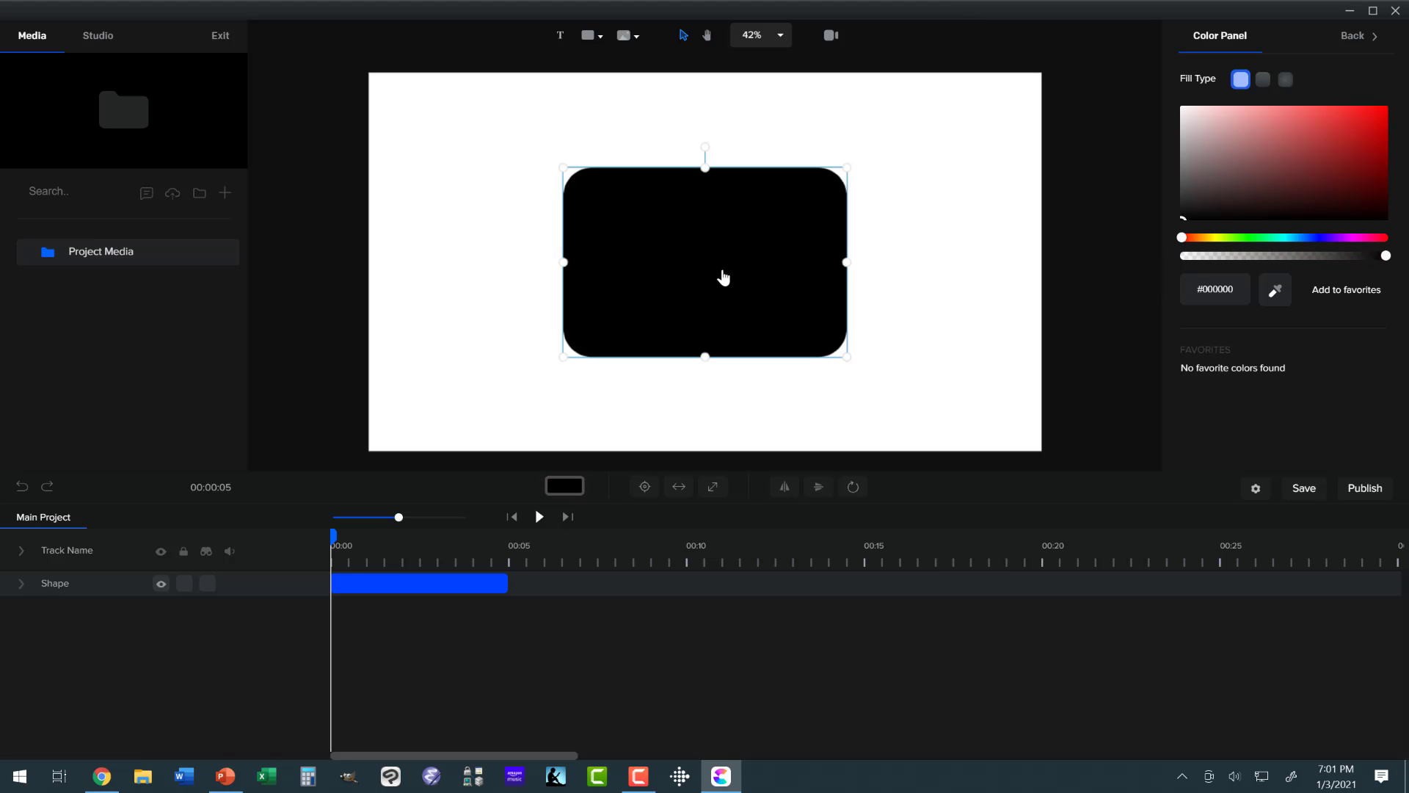
- Add a text layer on the black rectangle and replace its placeholder text with "0:"
{"action": "left_click", "coordinate": [561, 37]}
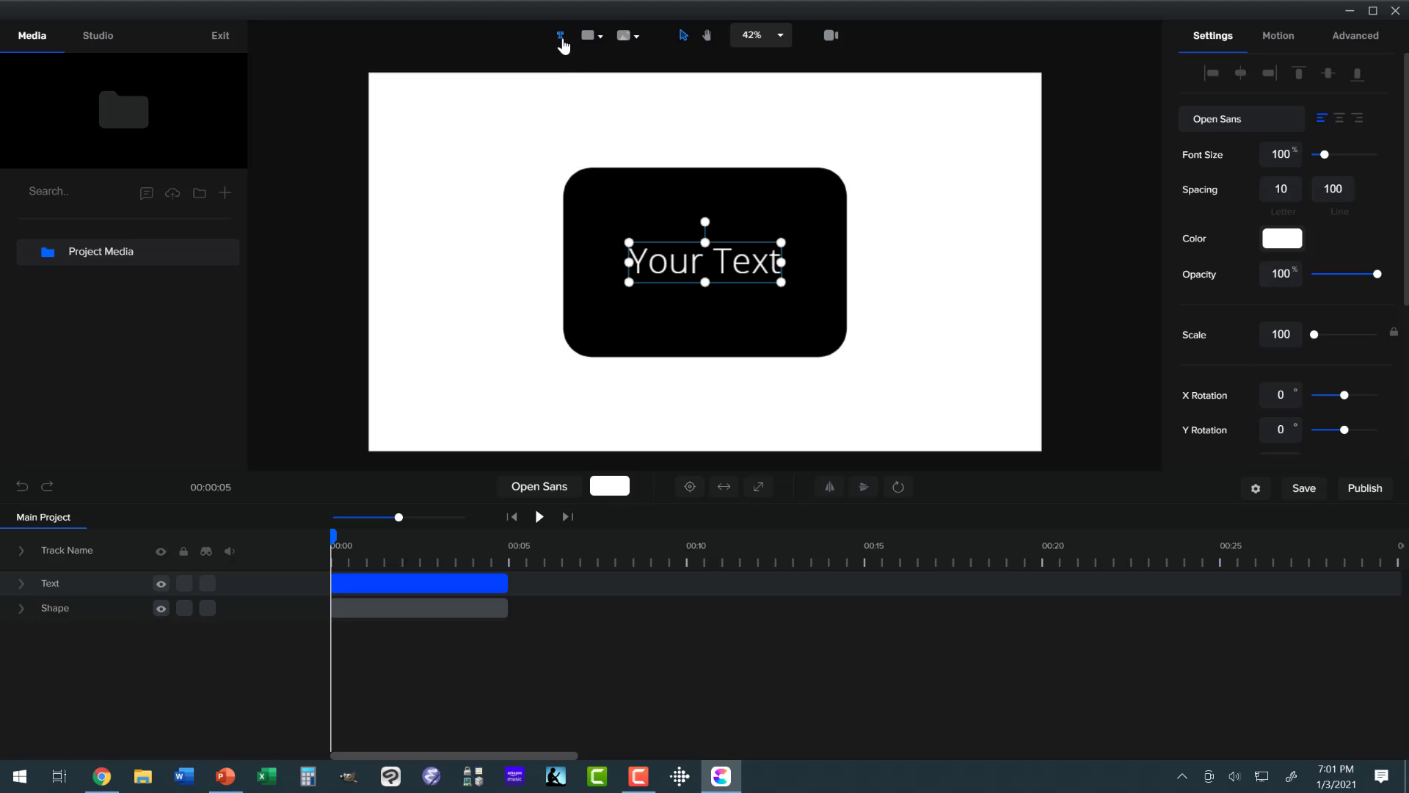
{"action": "double_click", "coordinate": [638, 264]}
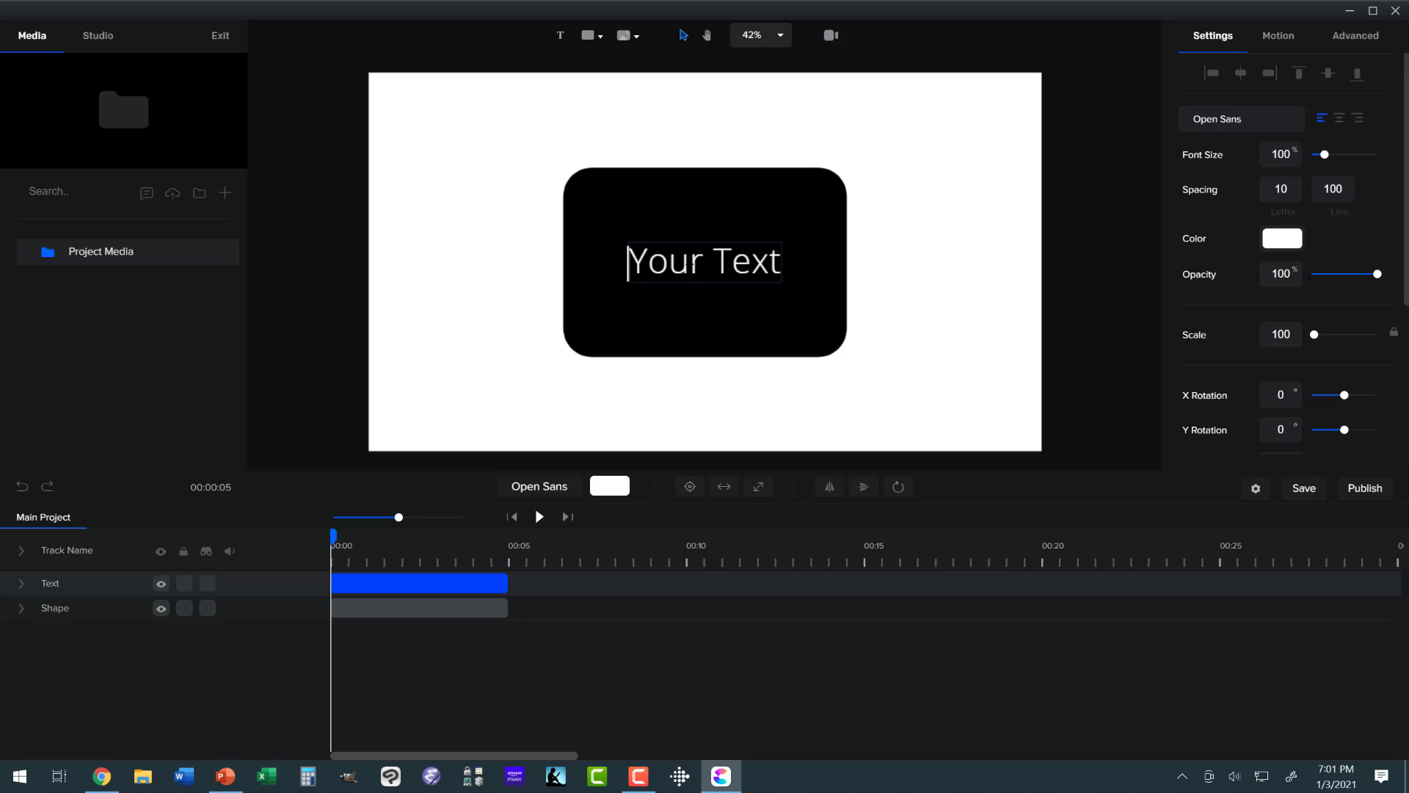
{"action": "key", "text": "Delete"}
{"action": "key", "text": "Delete"}
{"action": "key", "text": "Delete"}
{"action": "key", "text": "Delete"}
{"action": "key", "text": "Delete"}
{"action": "key", "text": "Delete"}
{"action": "key", "text": "Delete"}
{"action": "key", "text": "Delete"}
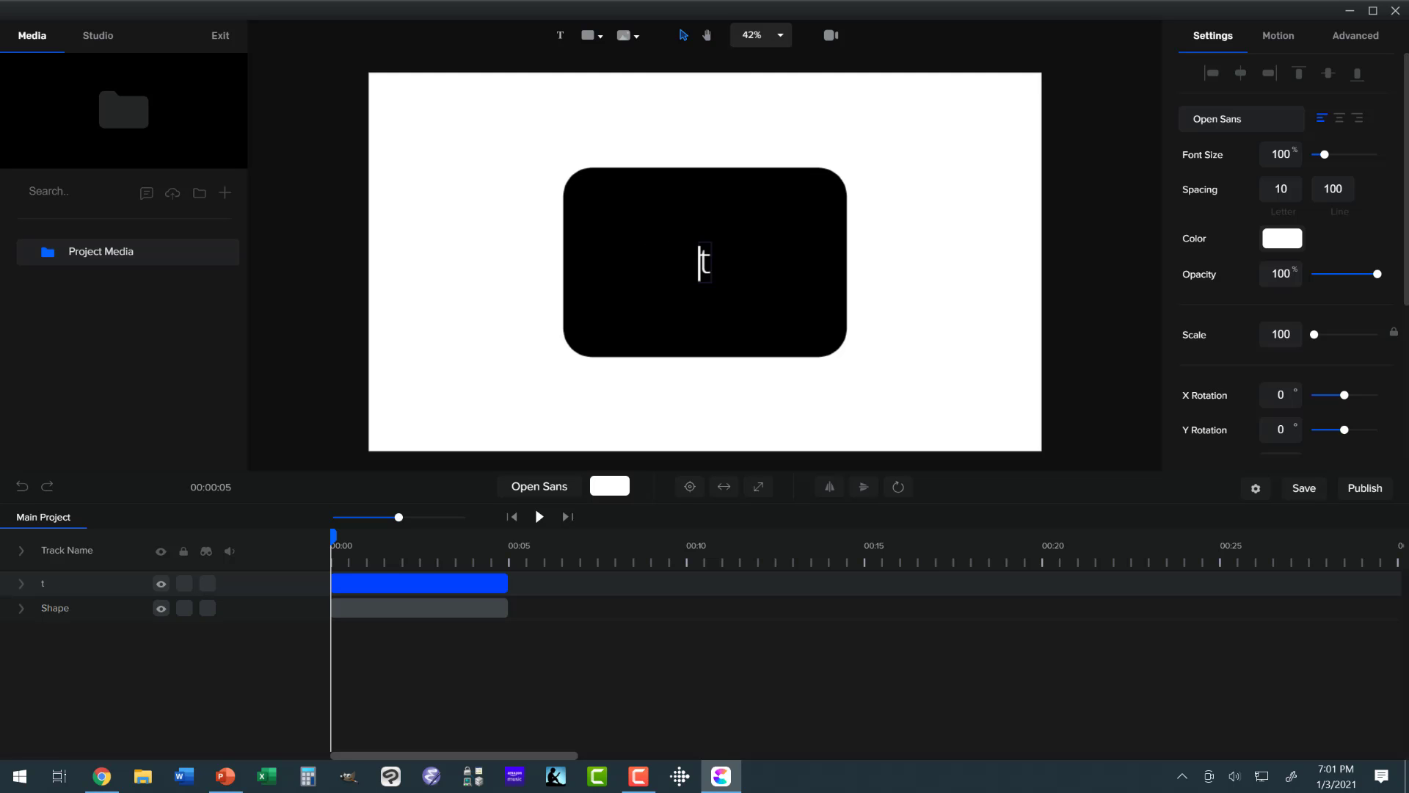
{"action": "key", "text": "Delete"}
{"action": "type", "text": "0:"}
- Set the "0:" text's scale to 300 and move it to the left part of the black rectangle
{"action": "left_click_drag", "start_coordinate": [1293, 336], "coordinate": [1239, 335]}
{"action": "type", "text": "300"}
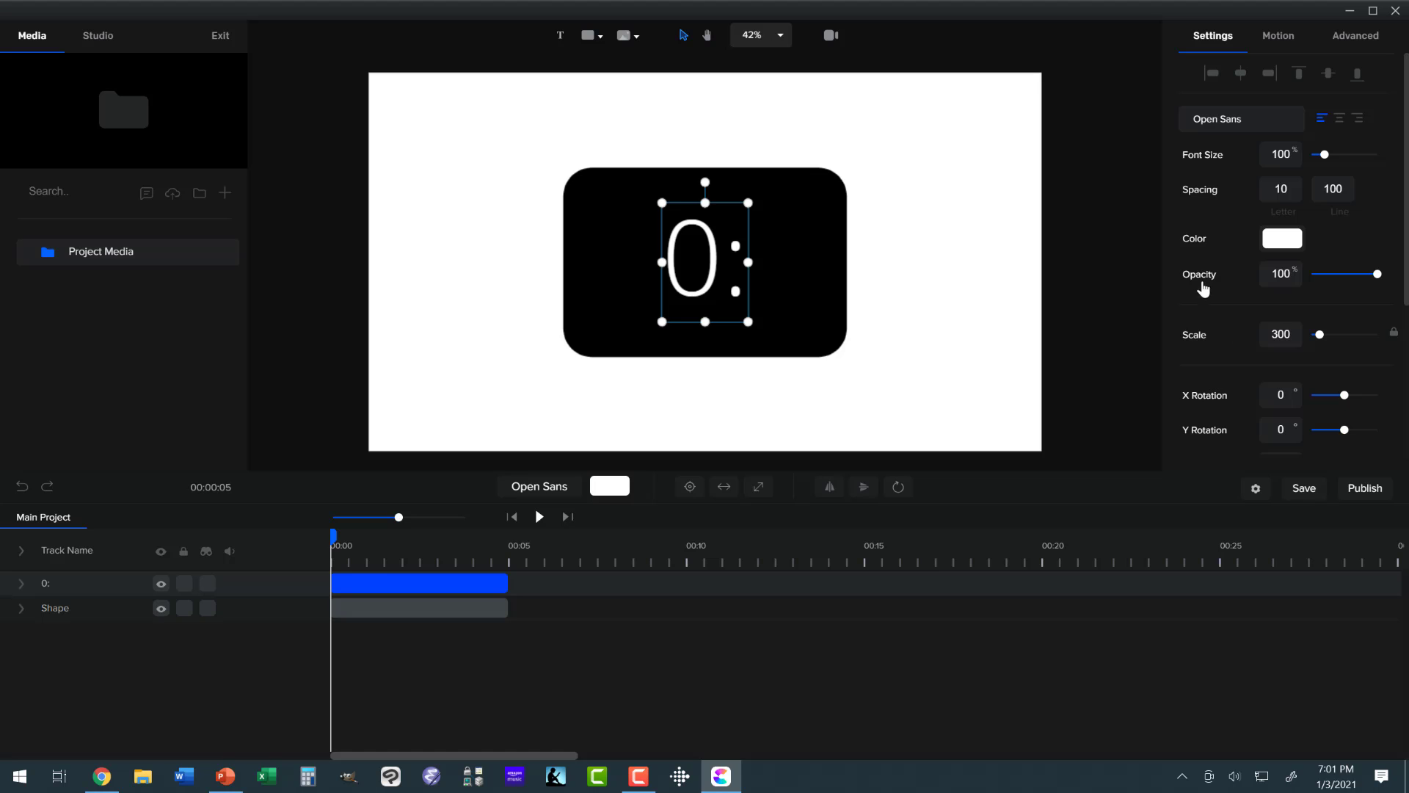
{"action": "left_click_drag", "start_coordinate": [696, 226], "coordinate": [644, 229]}
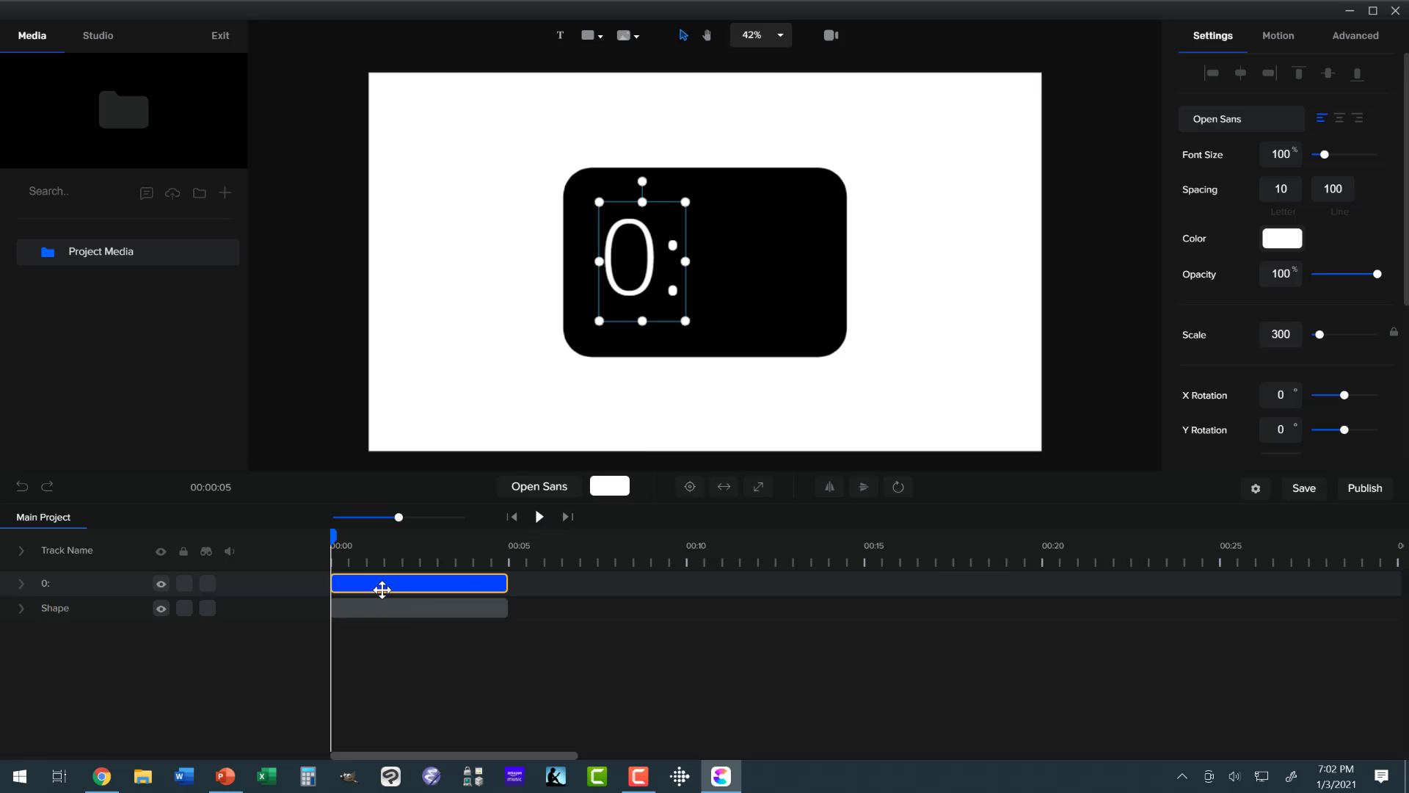
- Add a second text layer reading "1s" and set its scale to 300
{"action": "left_click", "coordinate": [559, 41]}
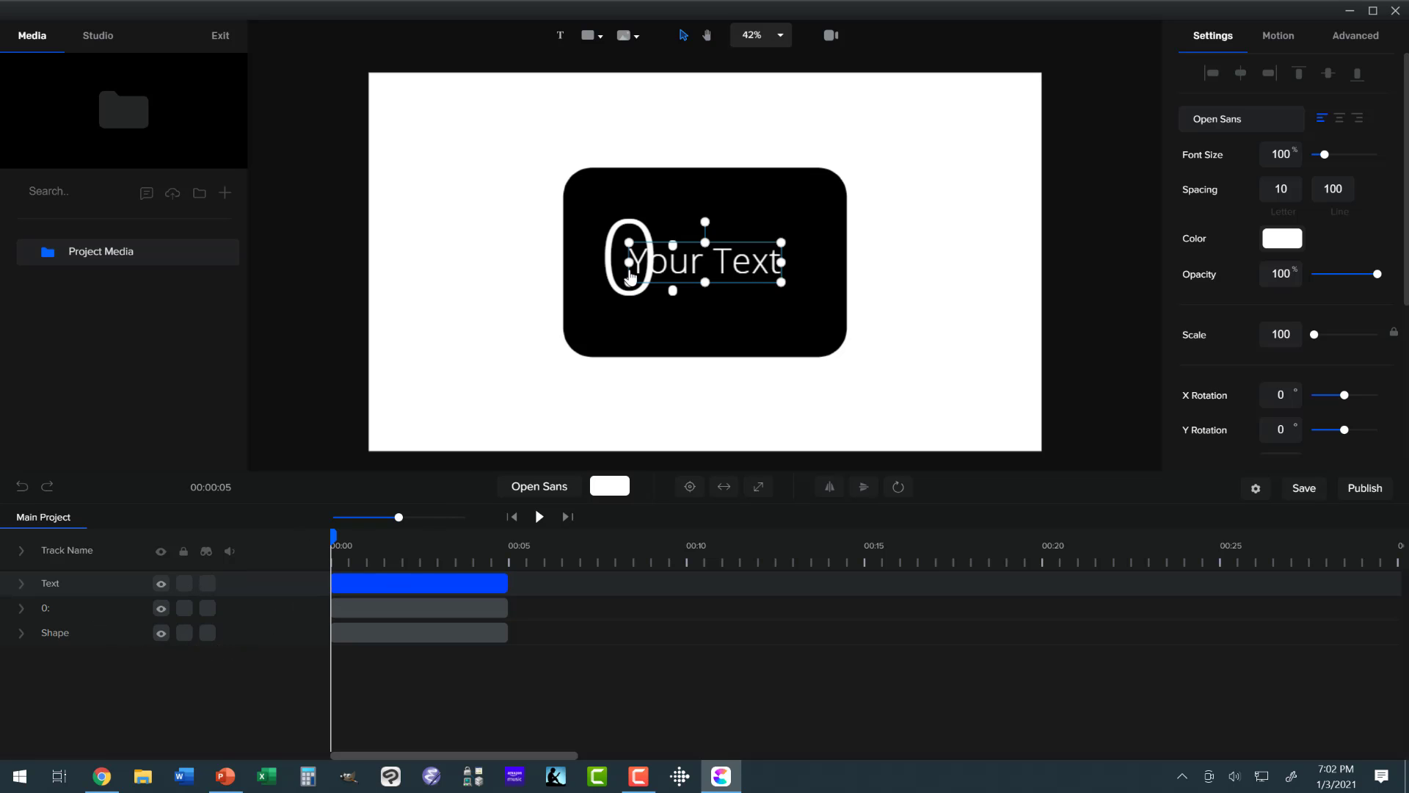
{"action": "double_click", "coordinate": [637, 274]}
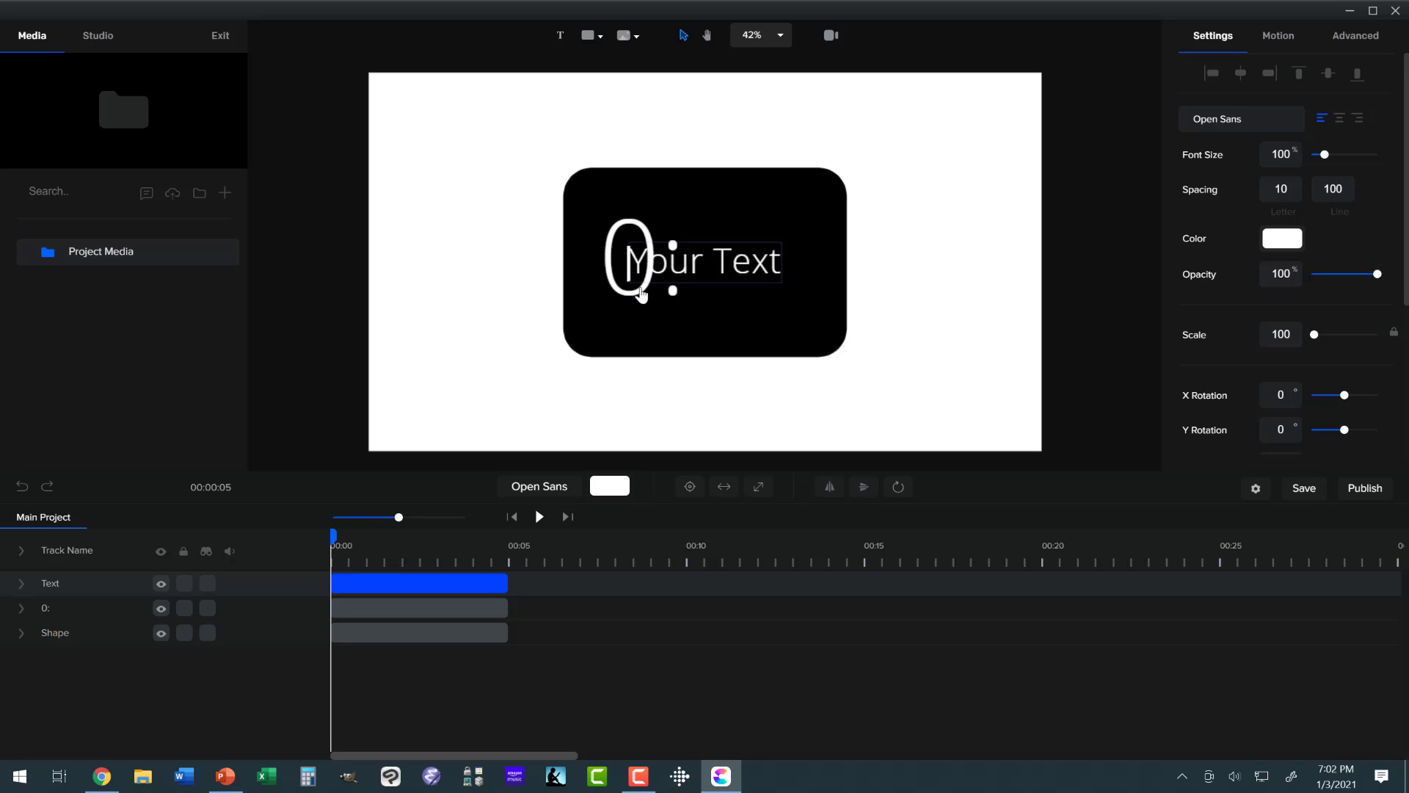
{"action": "key", "text": "Delete"}
{"action": "key", "text": "Delete"}
{"action": "key", "text": "Delete"}
{"action": "key", "text": "Delete"}
{"action": "key", "text": "Delete"}
{"action": "key", "text": "Delete"}
{"action": "key", "text": "Delete"}
{"action": "key", "text": "Delete"}
{"action": "key", "text": "Delete"}
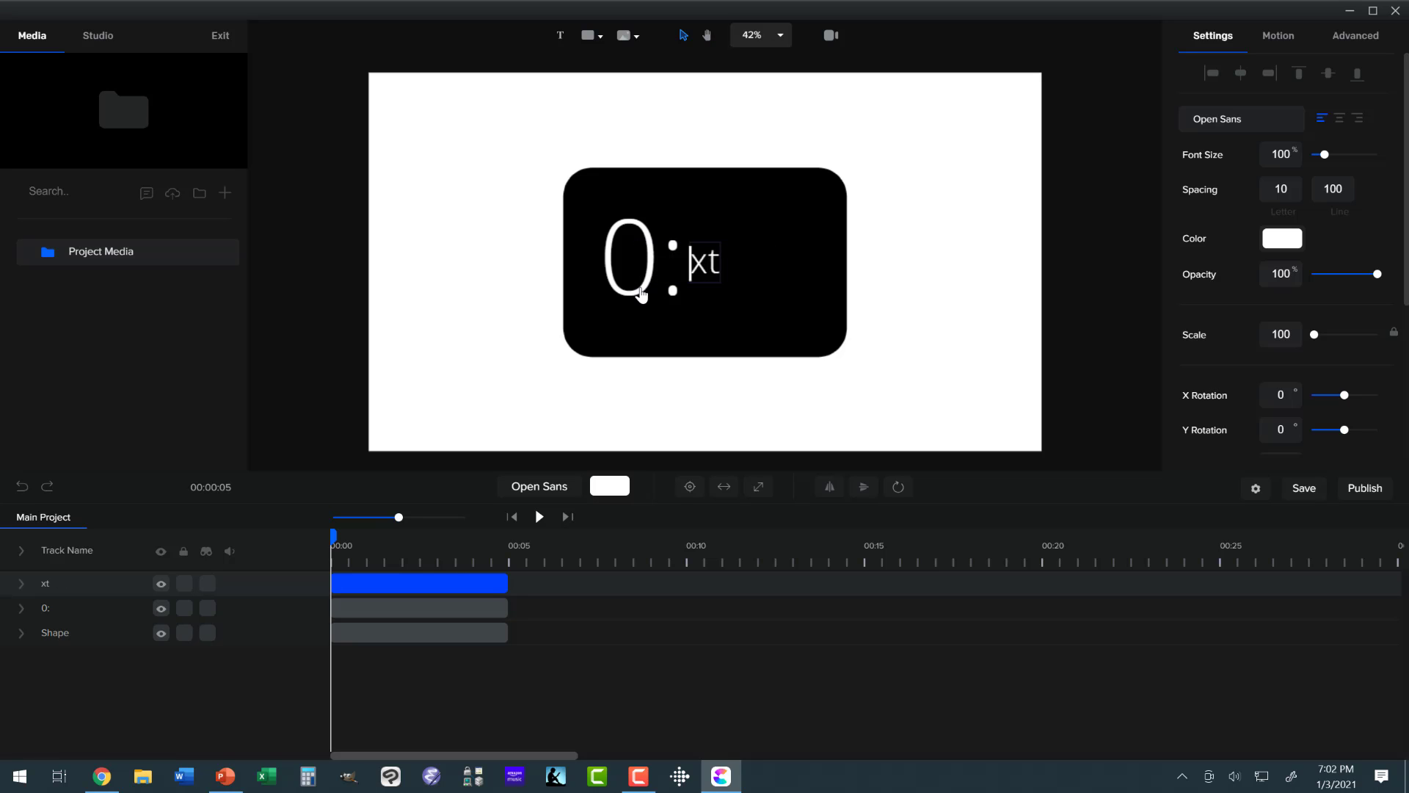
{"action": "type", "text": "1s"}
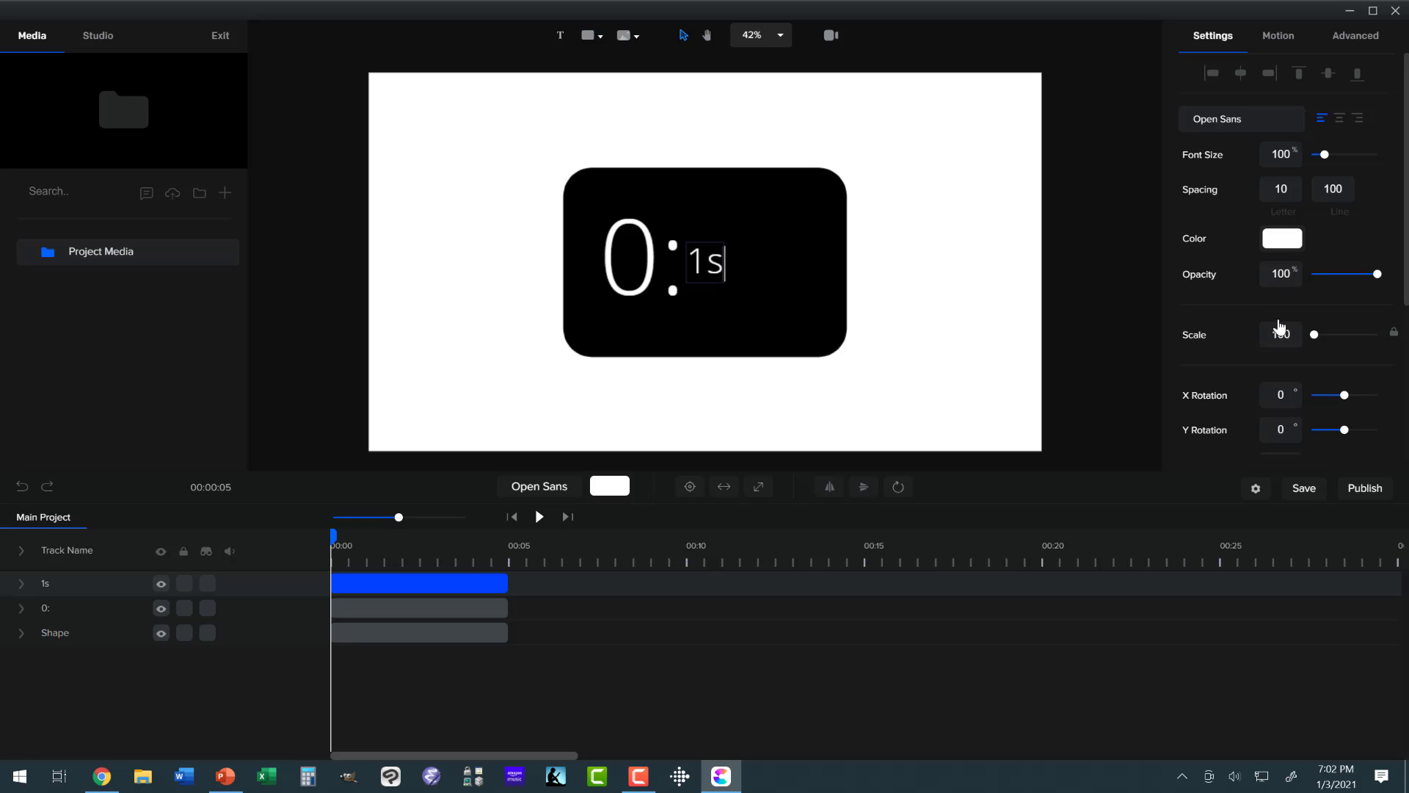
{"action": "left_click", "coordinate": [1263, 335]}
{"action": "type", "text": "300"}
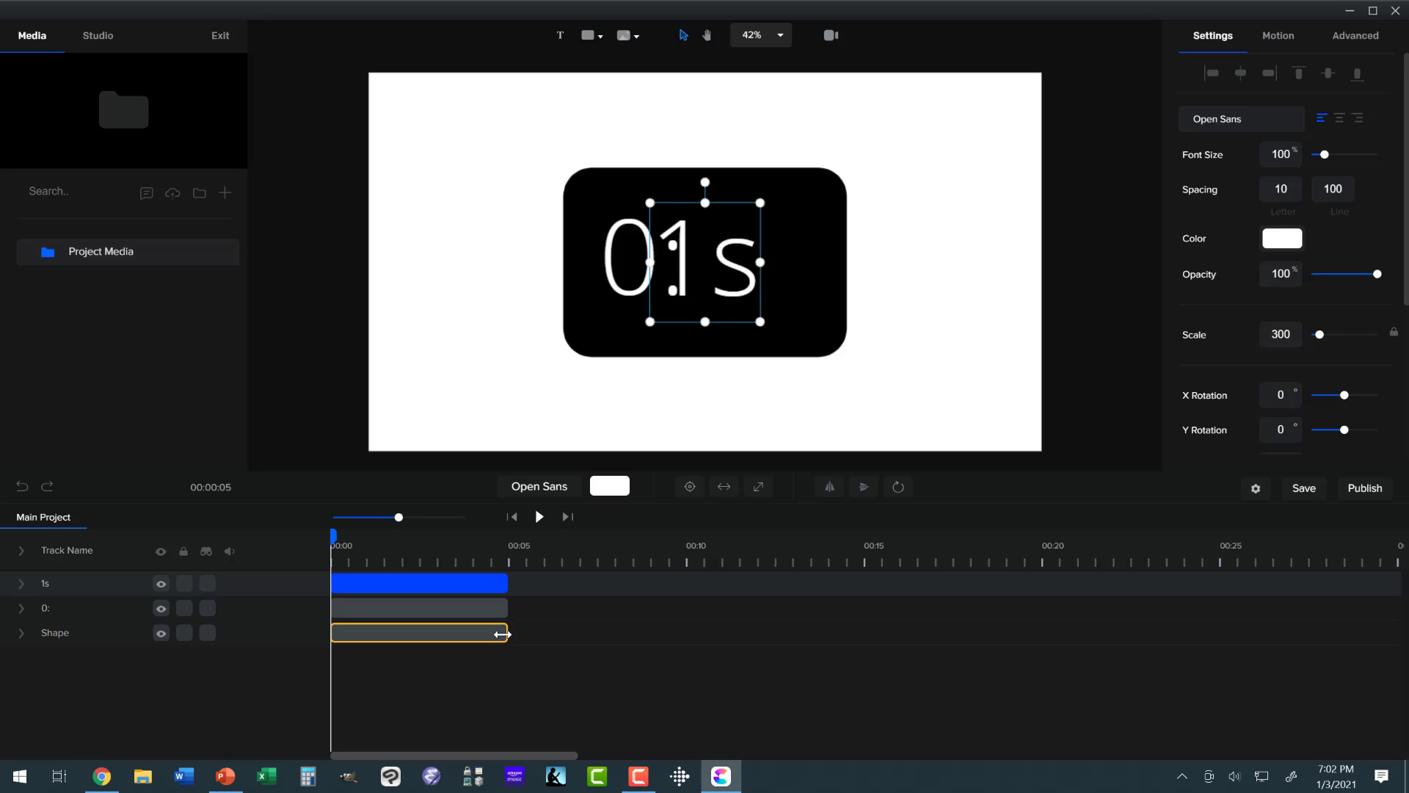
- Extend the rectangle and "0:" layers to 20 seconds and the "1s" layer to 10 seconds on the timeline
{"action": "left_click_drag", "start_coordinate": [505, 633], "coordinate": [1044, 644]}
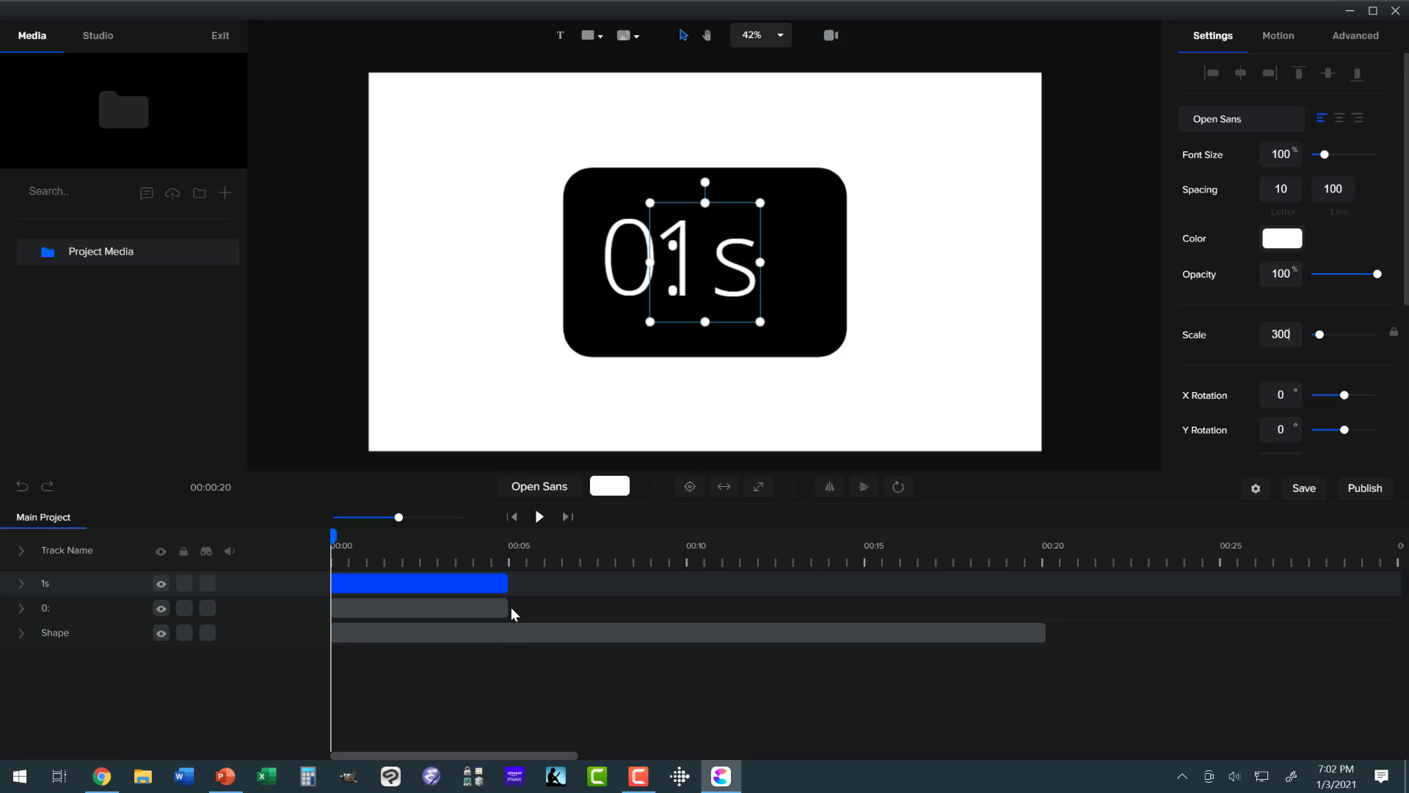
{"action": "left_click_drag", "start_coordinate": [506, 607], "coordinate": [1043, 620]}
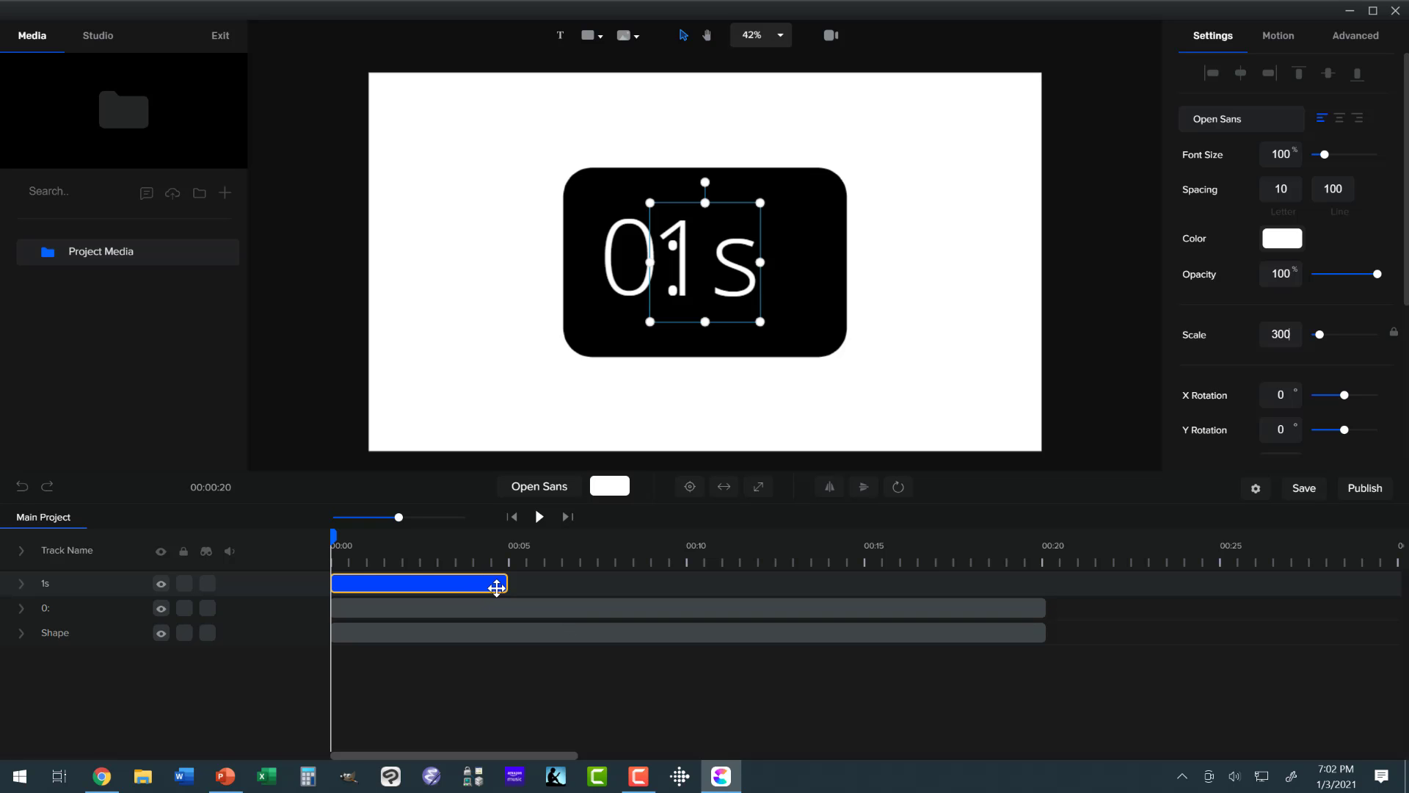
{"action": "left_click_drag", "start_coordinate": [506, 586], "coordinate": [693, 592]}
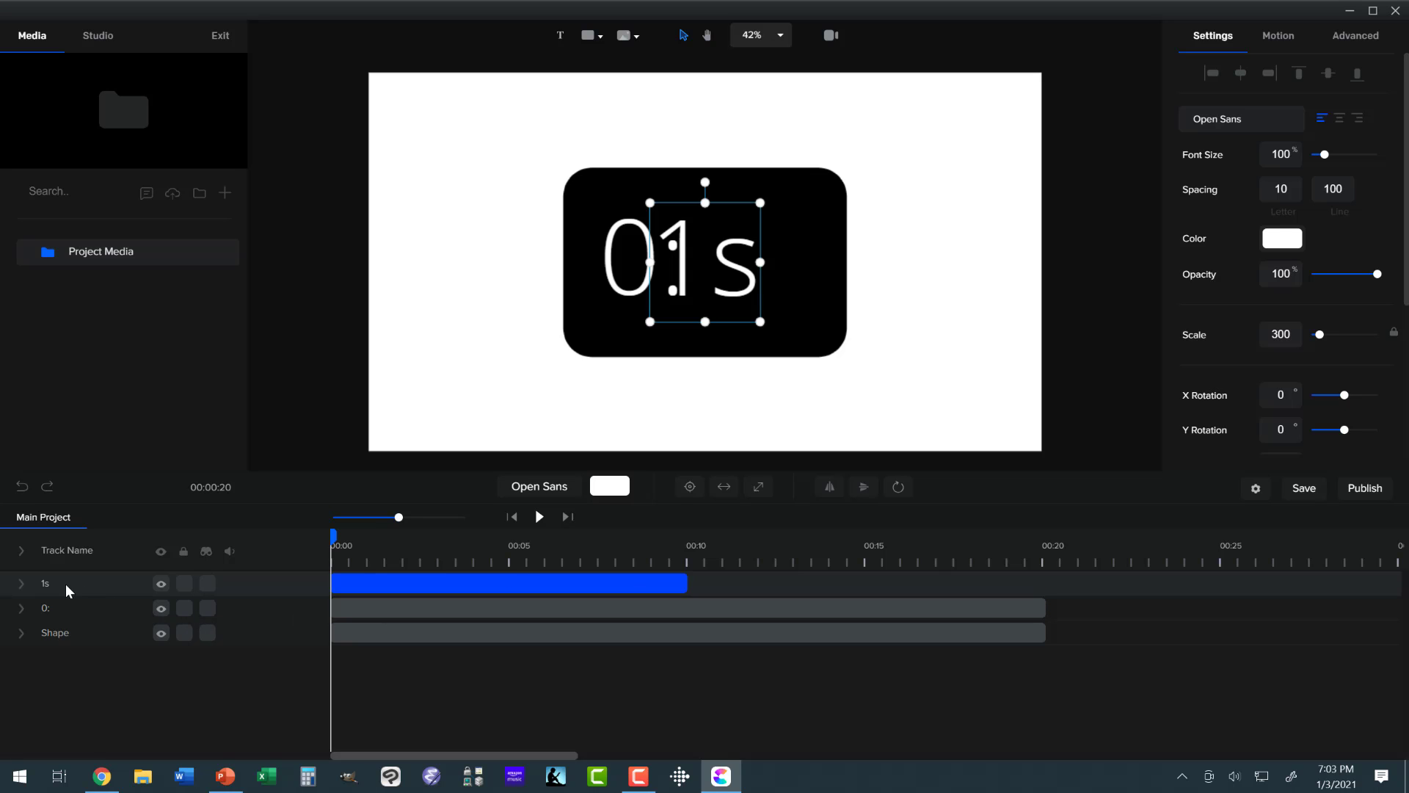
- Apply the Number Counter text effect to the "1s" layer, counting from 0 to 9
{"action": "left_click", "coordinate": [16, 579]}
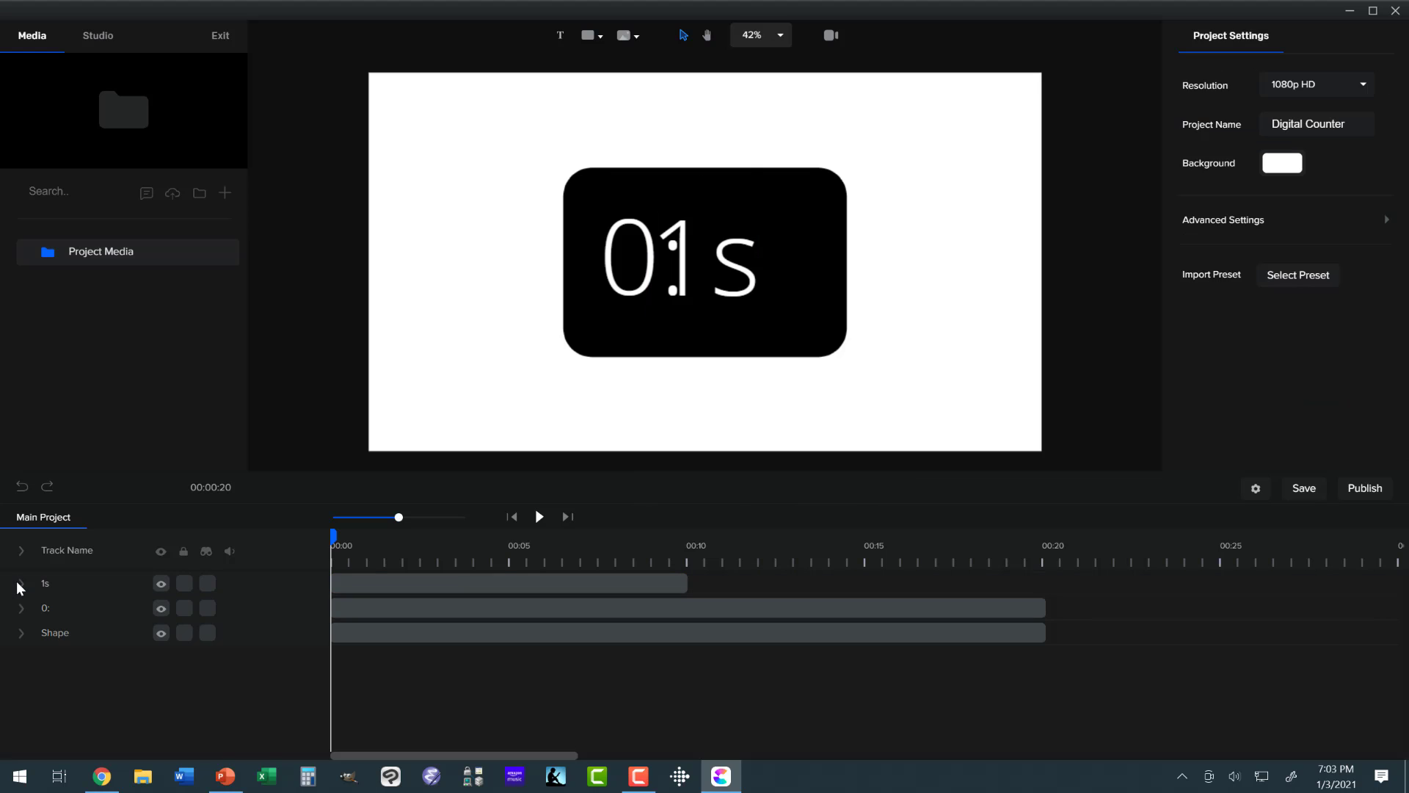
{"action": "left_click", "coordinate": [19, 585]}
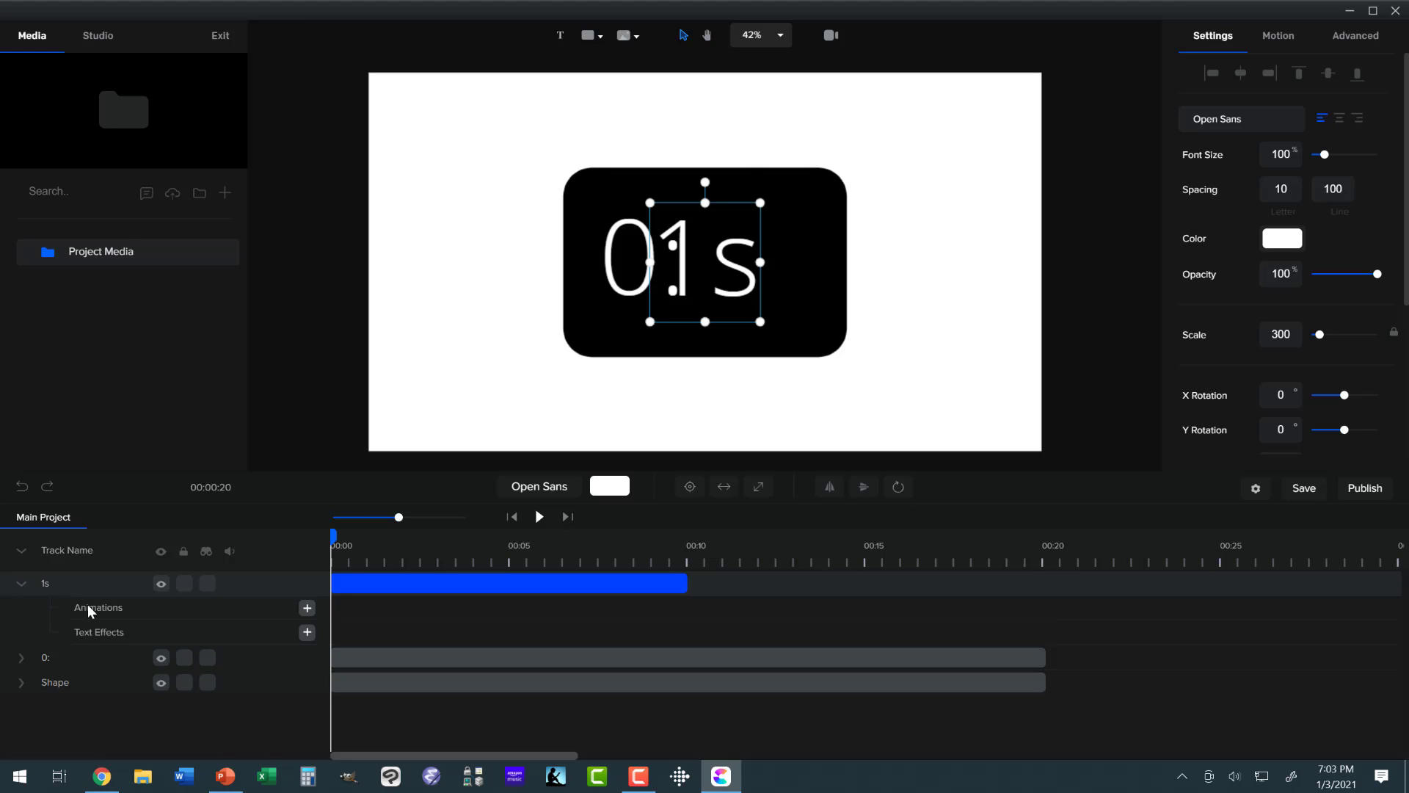
{"action": "left_click", "coordinate": [307, 632]}
{"action": "left_click", "coordinate": [476, 495]}
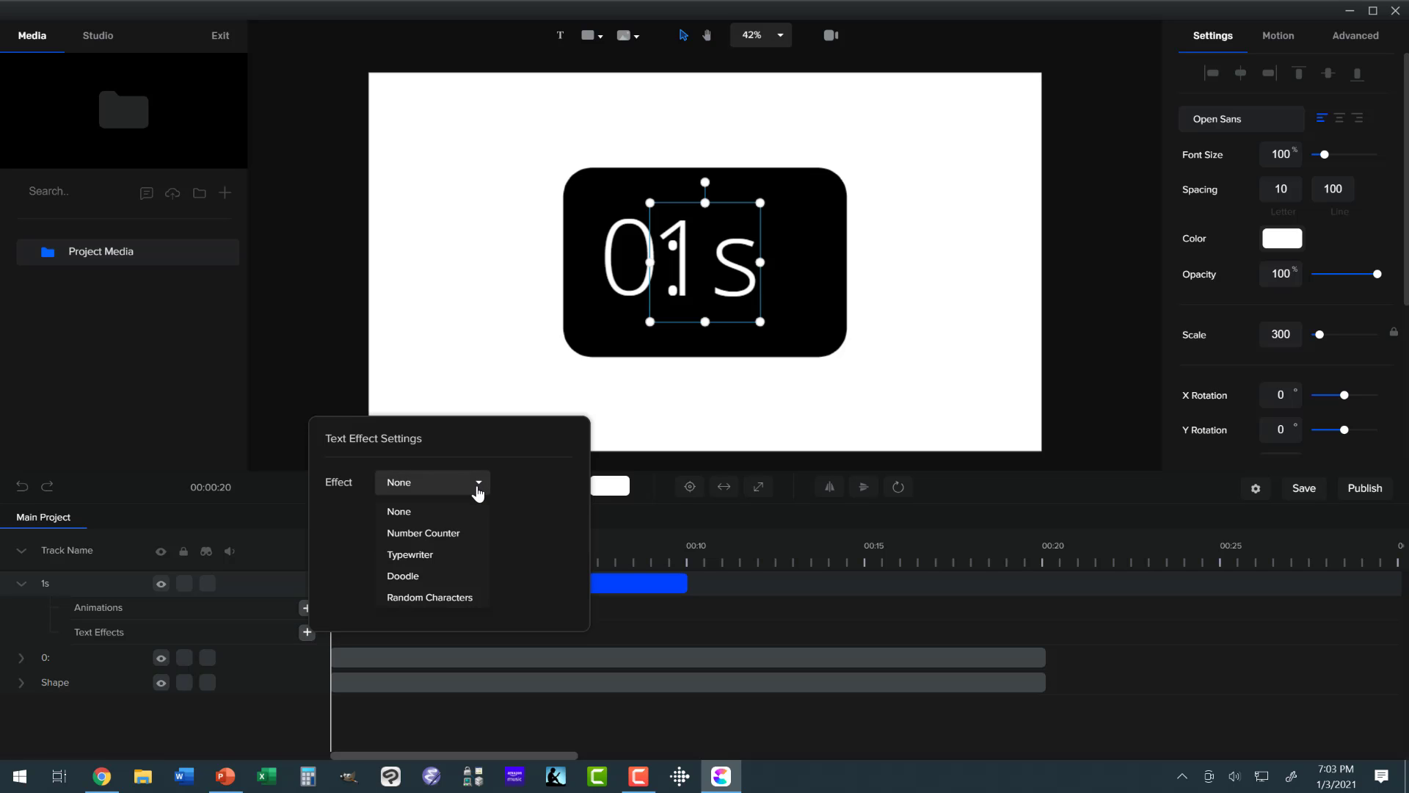
{"action": "left_click", "coordinate": [452, 533]}
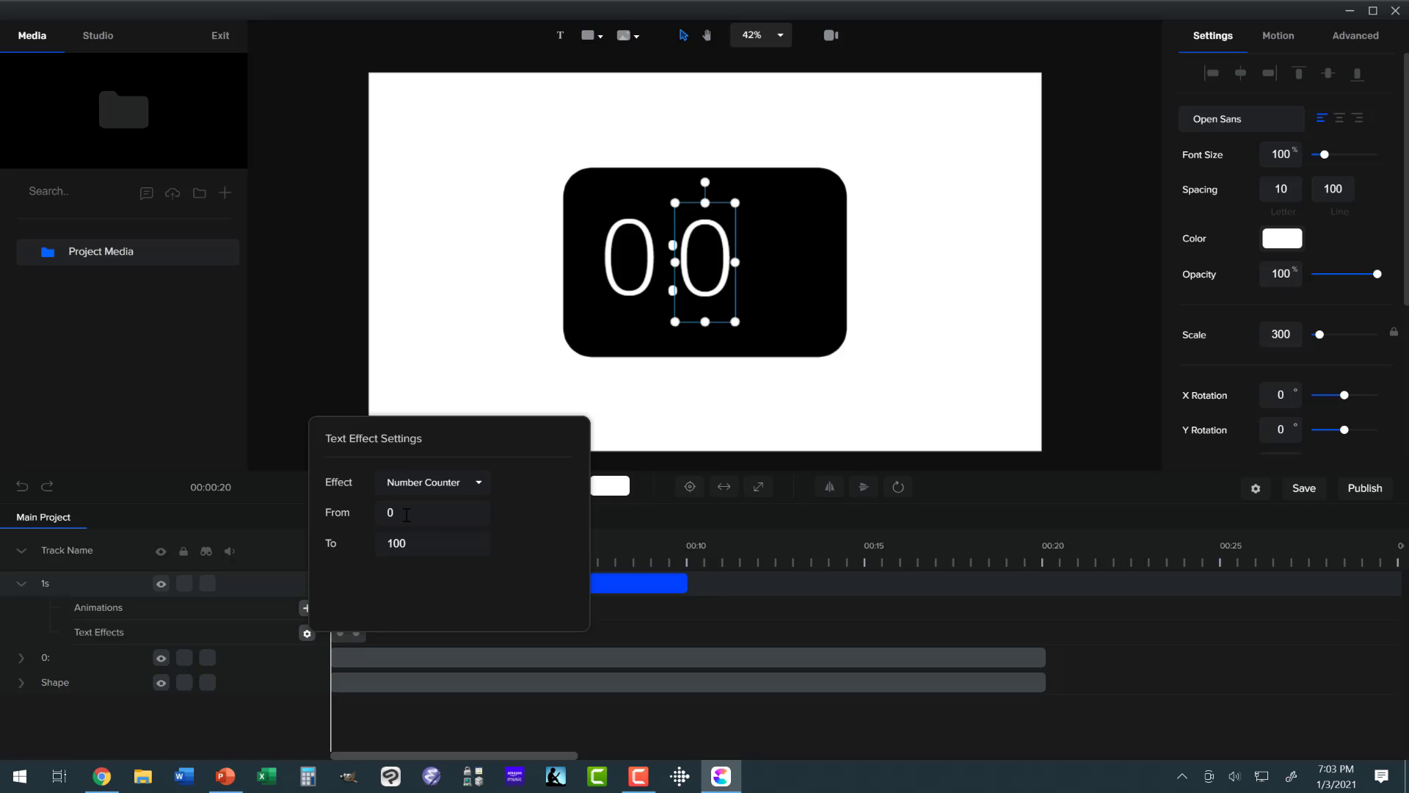
{"action": "left_click_drag", "start_coordinate": [405, 542], "coordinate": [386, 543]}
{"action": "type", "text": "9"}
{"action": "left_click", "coordinate": [605, 460]}
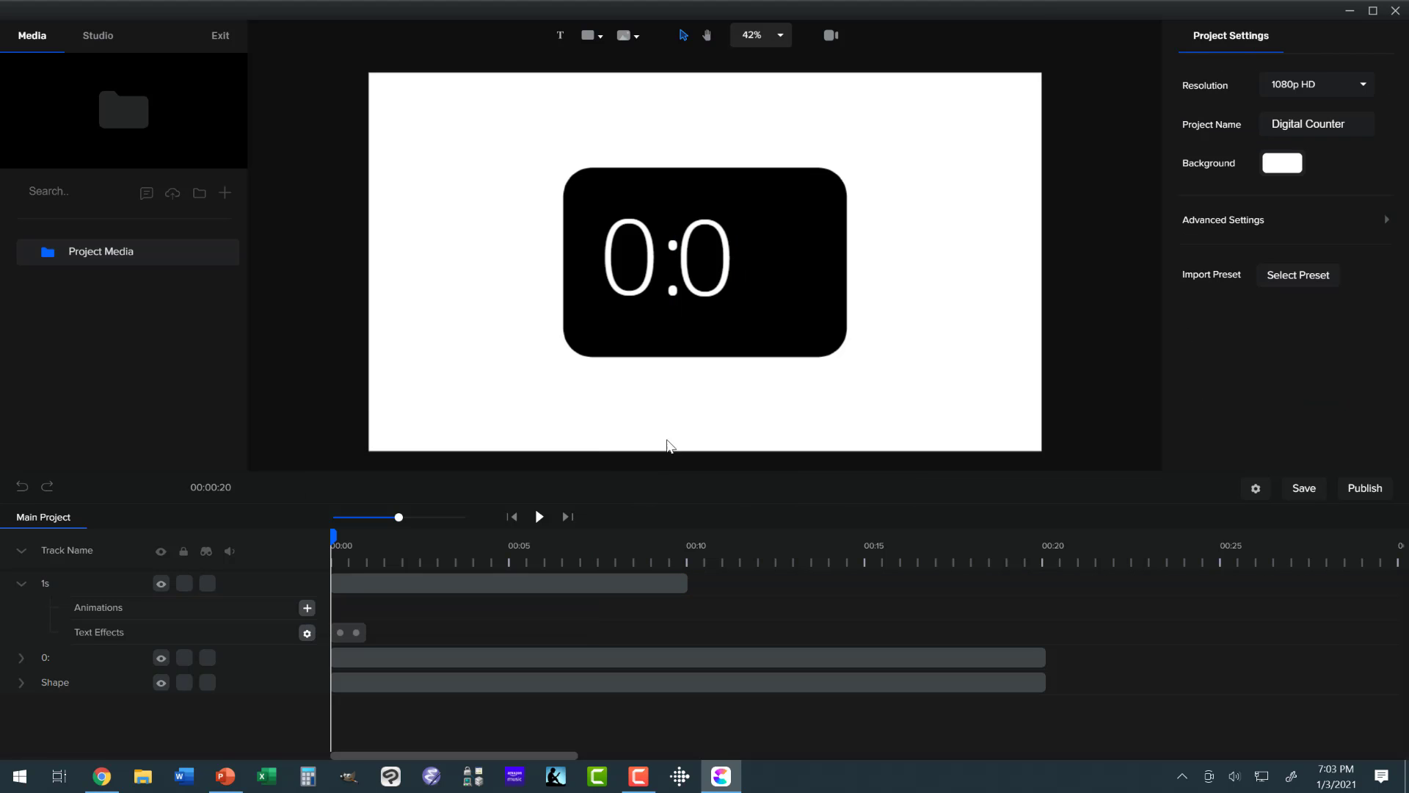
- Move the counter digit slightly away from the colon so that it sits in line with "0:"
{"action": "left_click", "coordinate": [705, 295]}
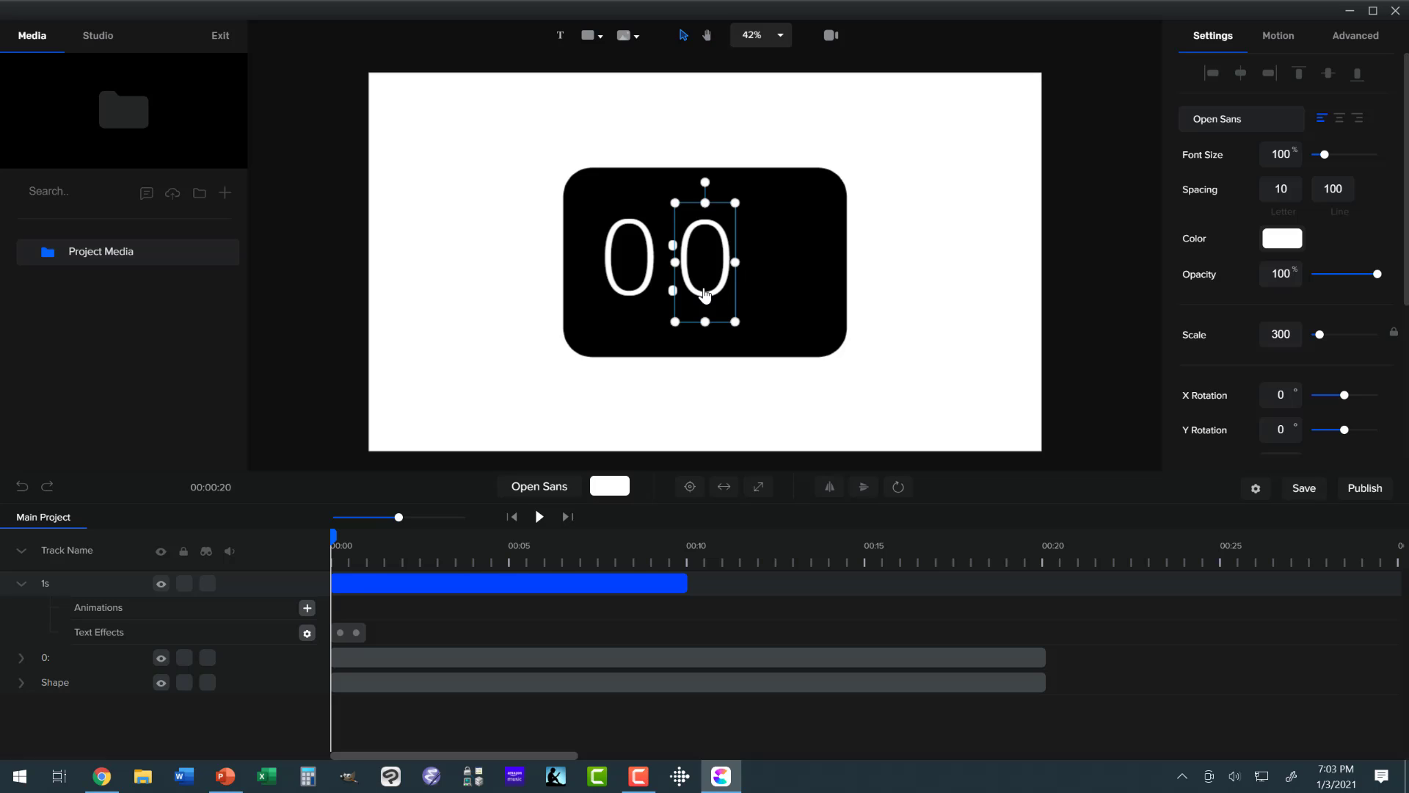
{"action": "left_click_drag", "start_coordinate": [705, 295], "coordinate": [714, 288]}
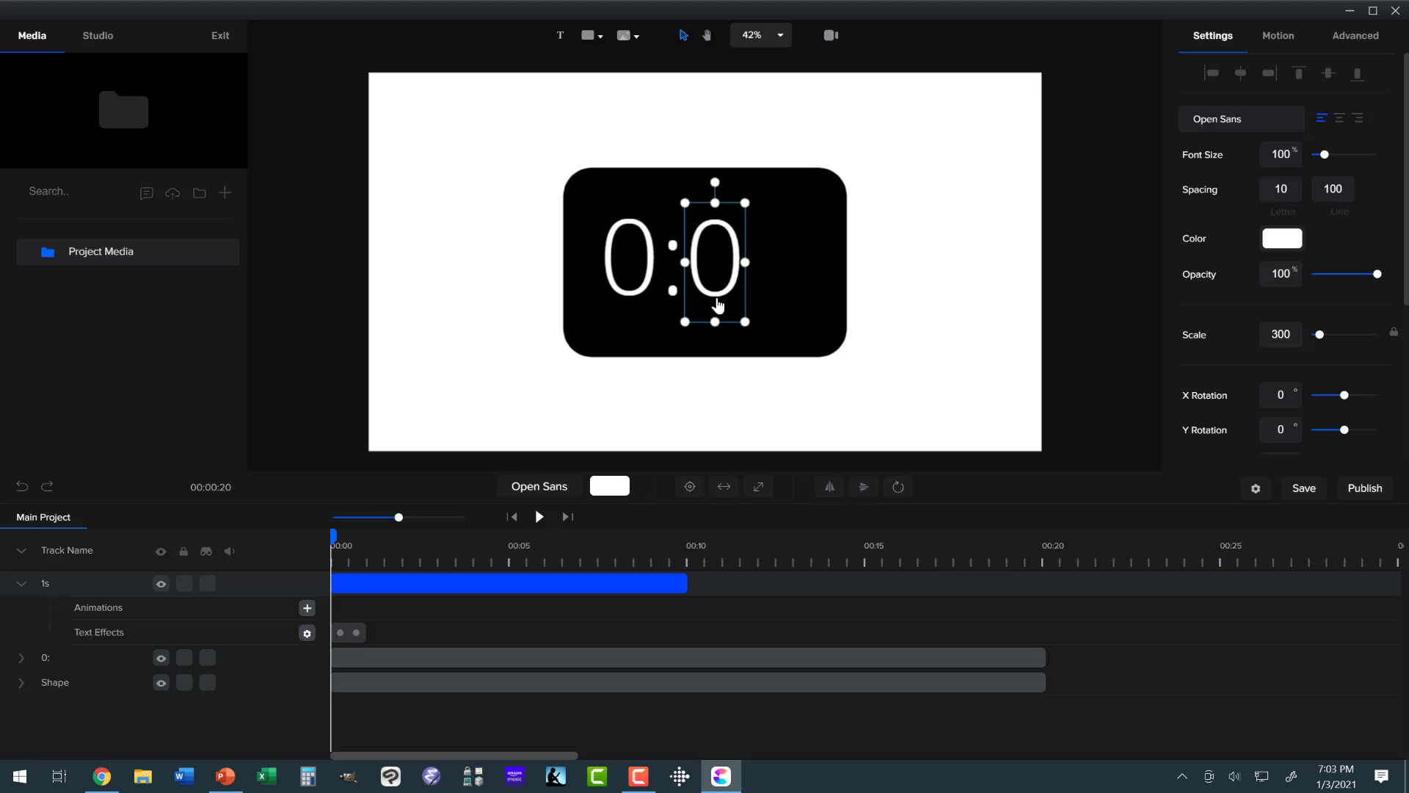
{"action": "mouse_move", "coordinate": [718, 305]}
{"action": "left_mouse_down"}
{"action": "mouse_move", "coordinate": [774, 299]}
{"action": "mouse_move", "coordinate": [715, 295]}
{"action": "left_mouse_up"}
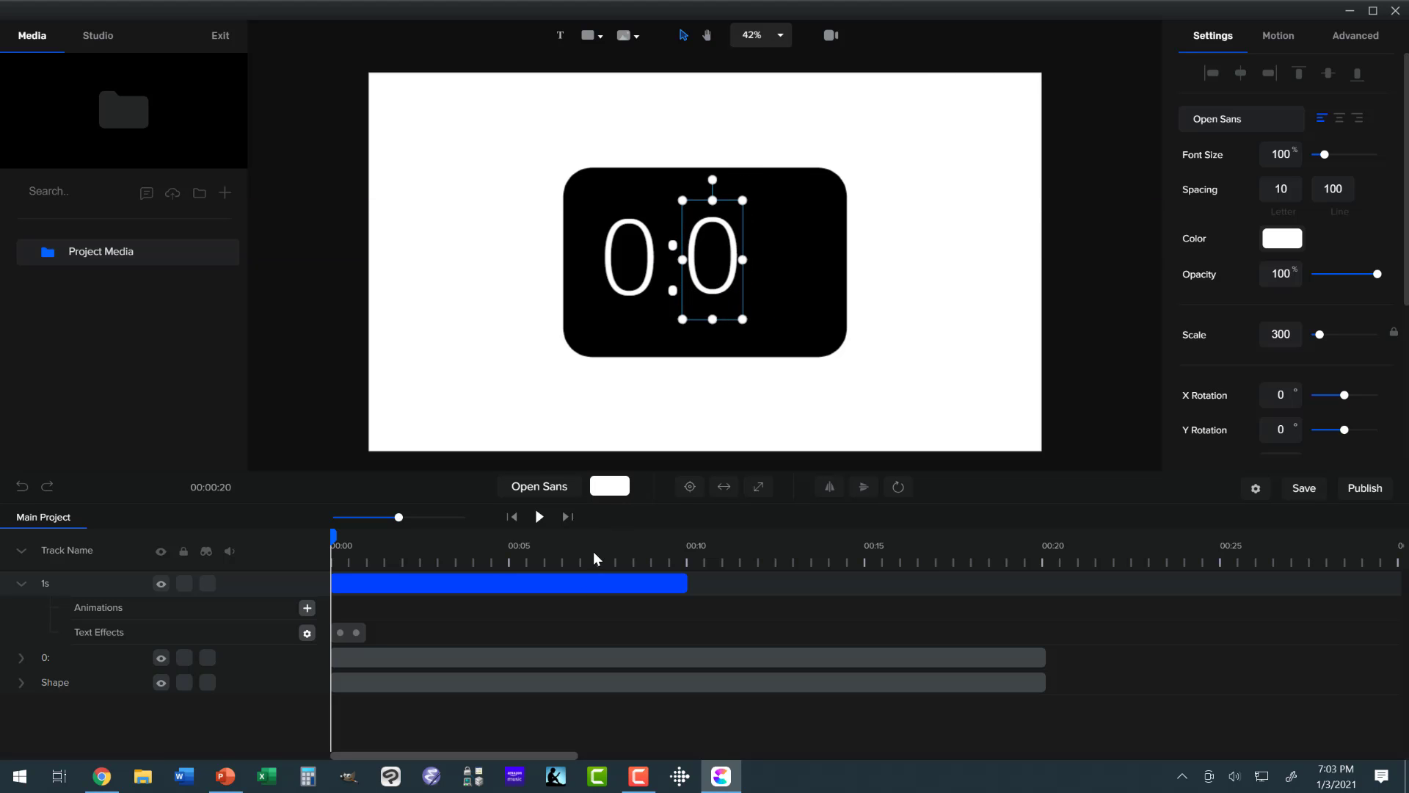
- Duplicate the "1s" counter layer and place one digit to the right of the other as the ones digit
{"action": "right_click", "coordinate": [541, 585]}
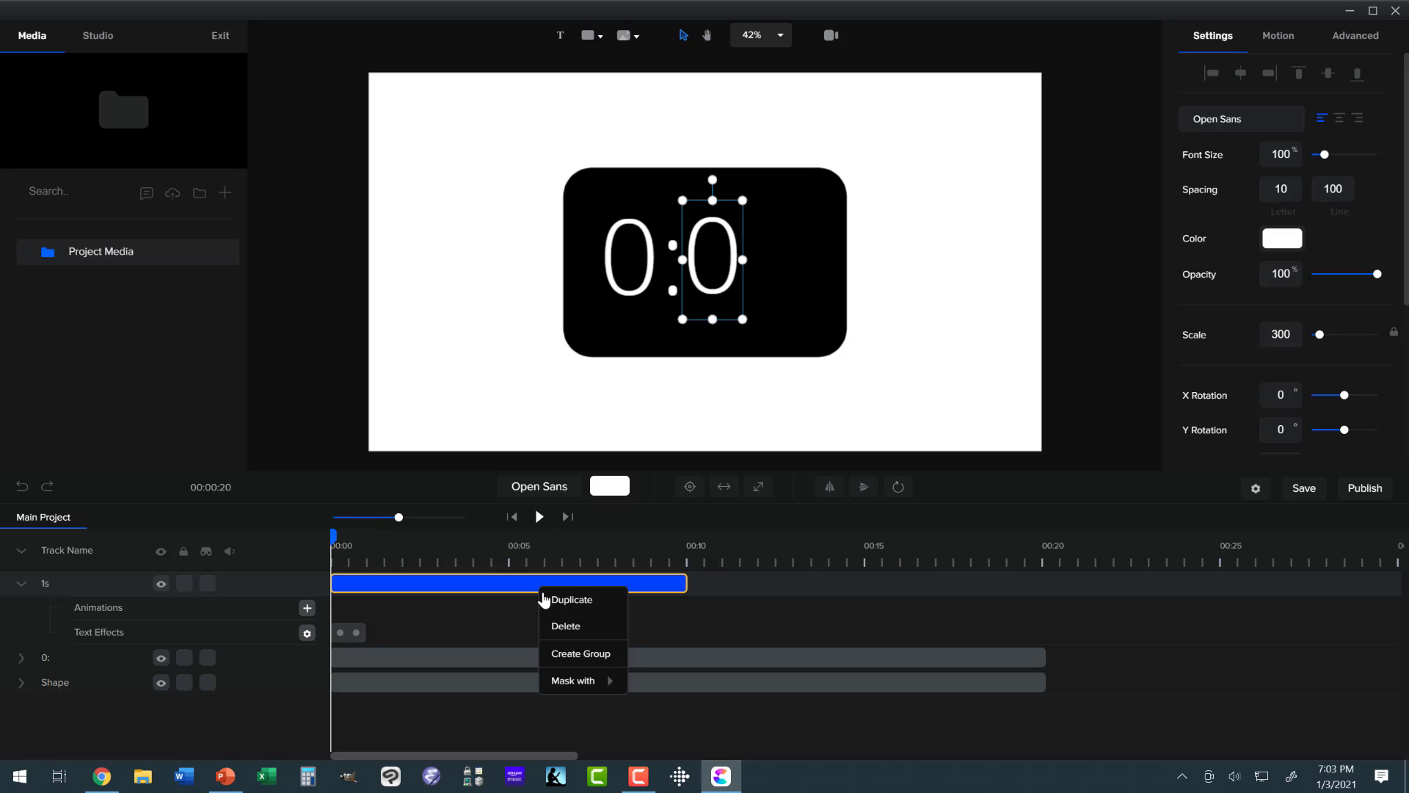
{"action": "left_click", "coordinate": [557, 601]}
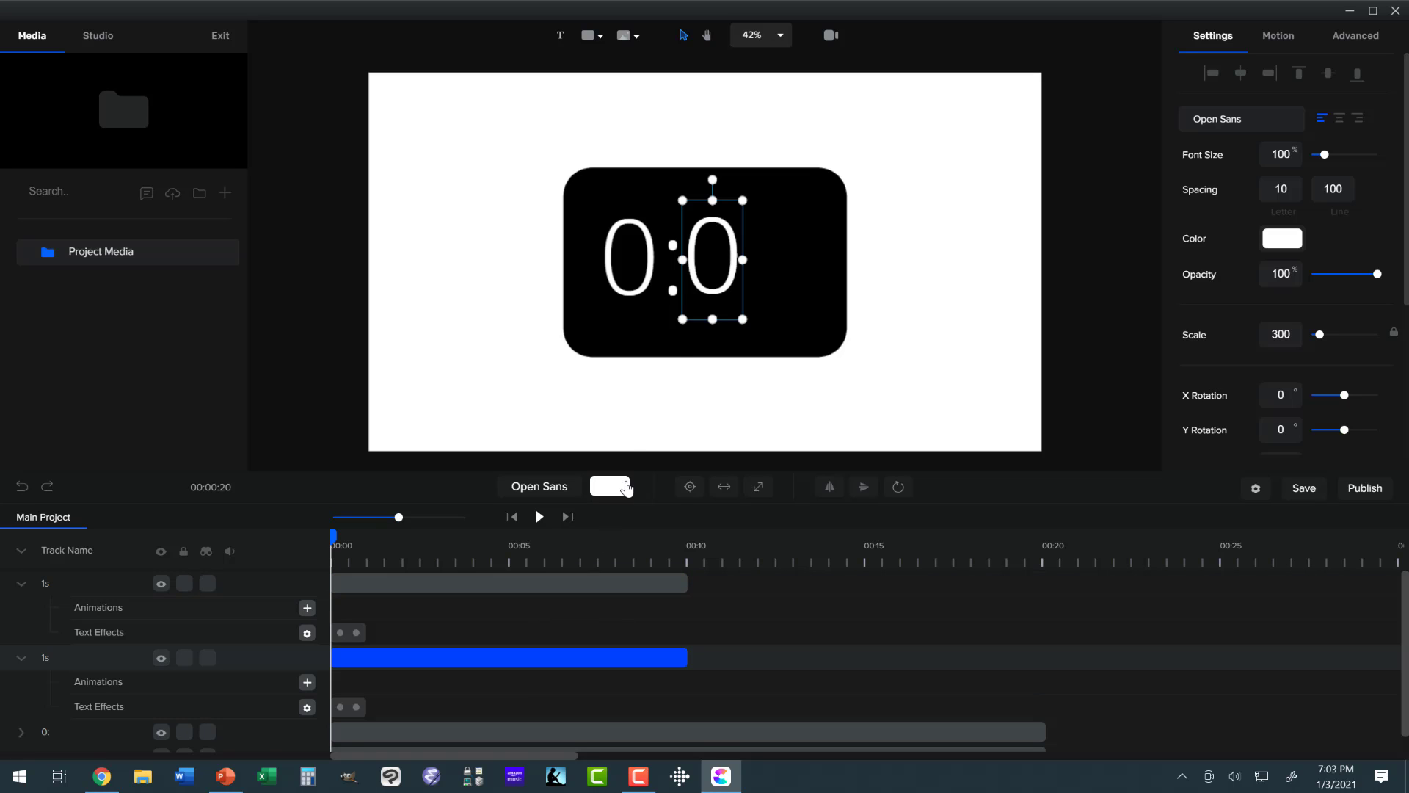
{"action": "left_click_drag", "start_coordinate": [705, 292], "coordinate": [766, 284]}
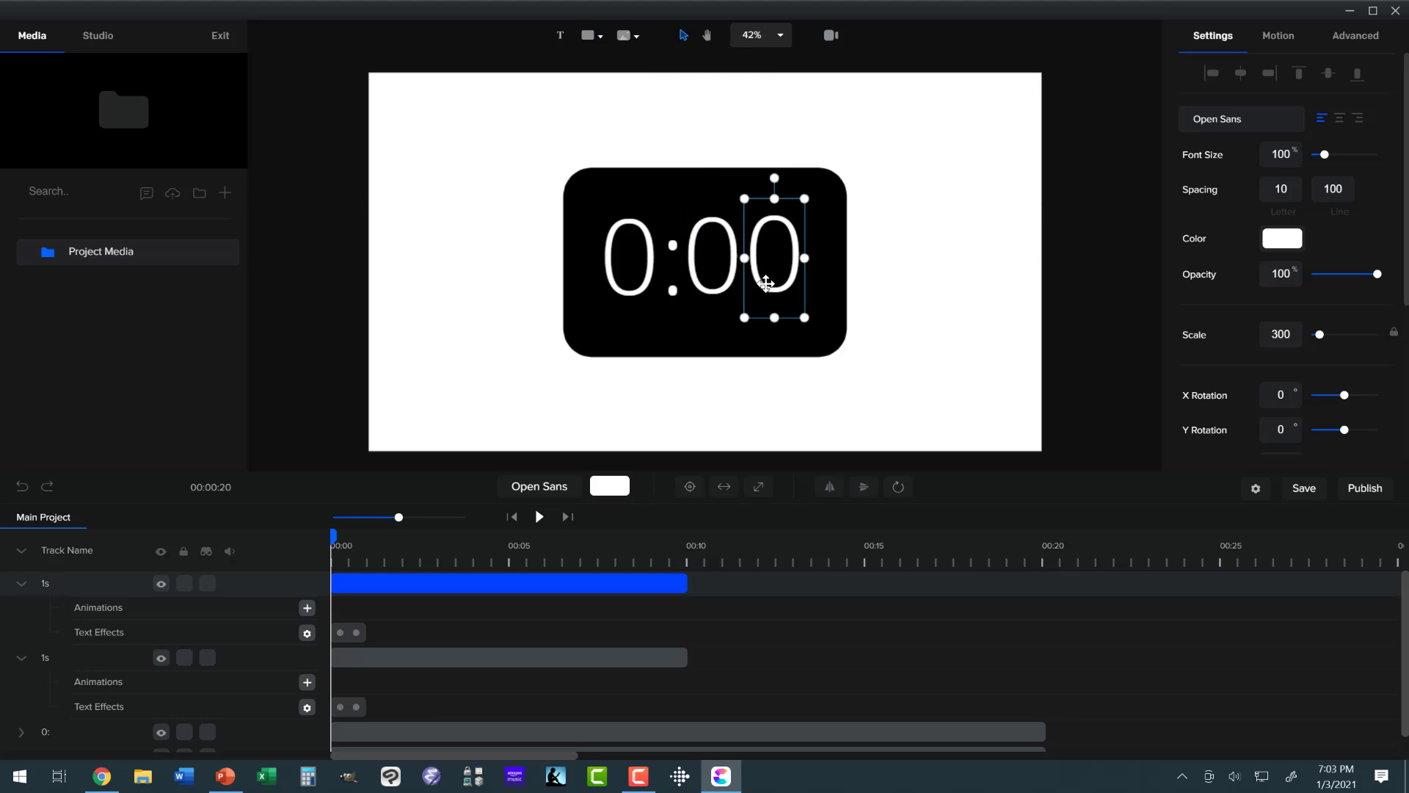
- Find the tens digit's layer and change the end value of its Number Counter effect
{"action": "left_click", "coordinate": [66, 615]}
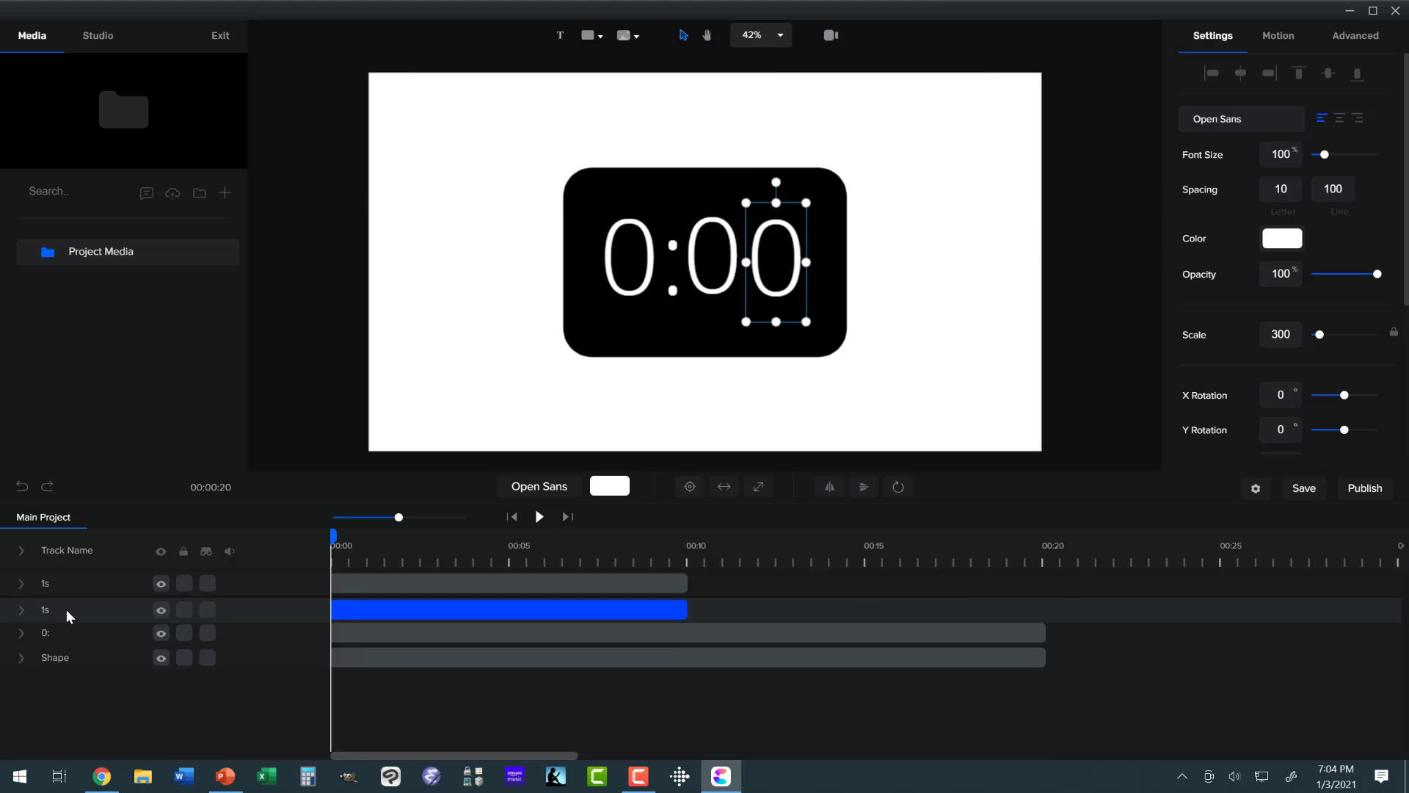
{"action": "left_click", "coordinate": [67, 611]}
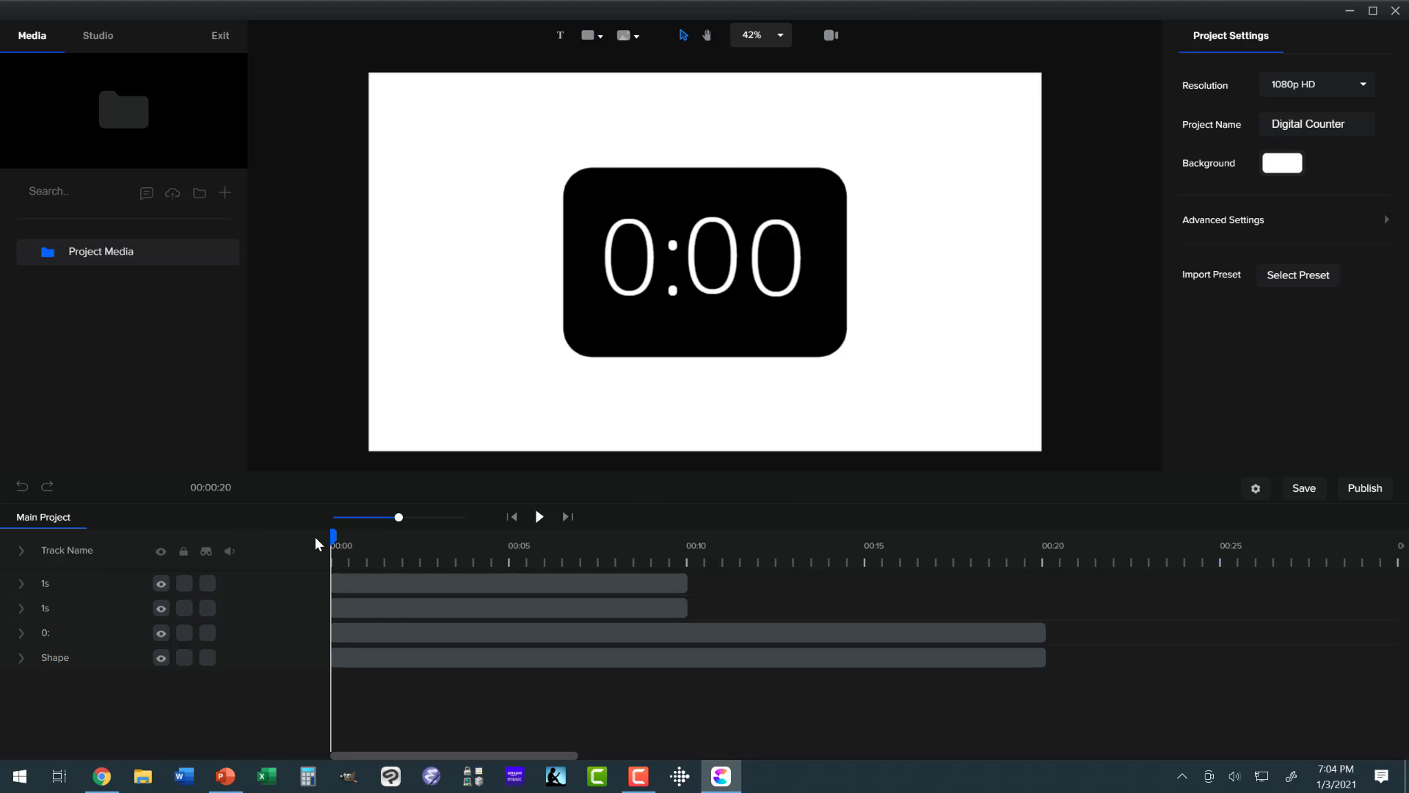
{"action": "left_click", "coordinate": [412, 608]}
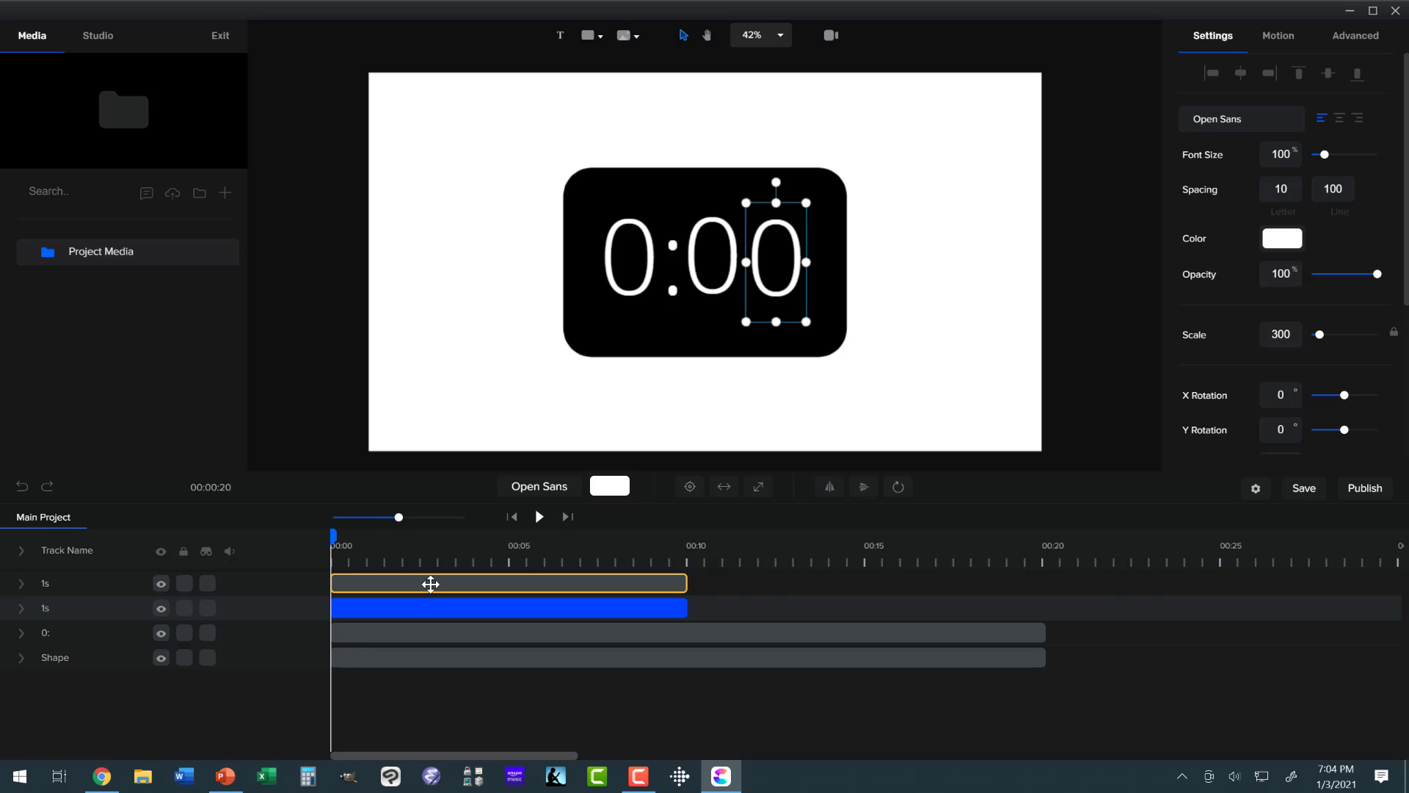
{"action": "left_click", "coordinate": [431, 584]}
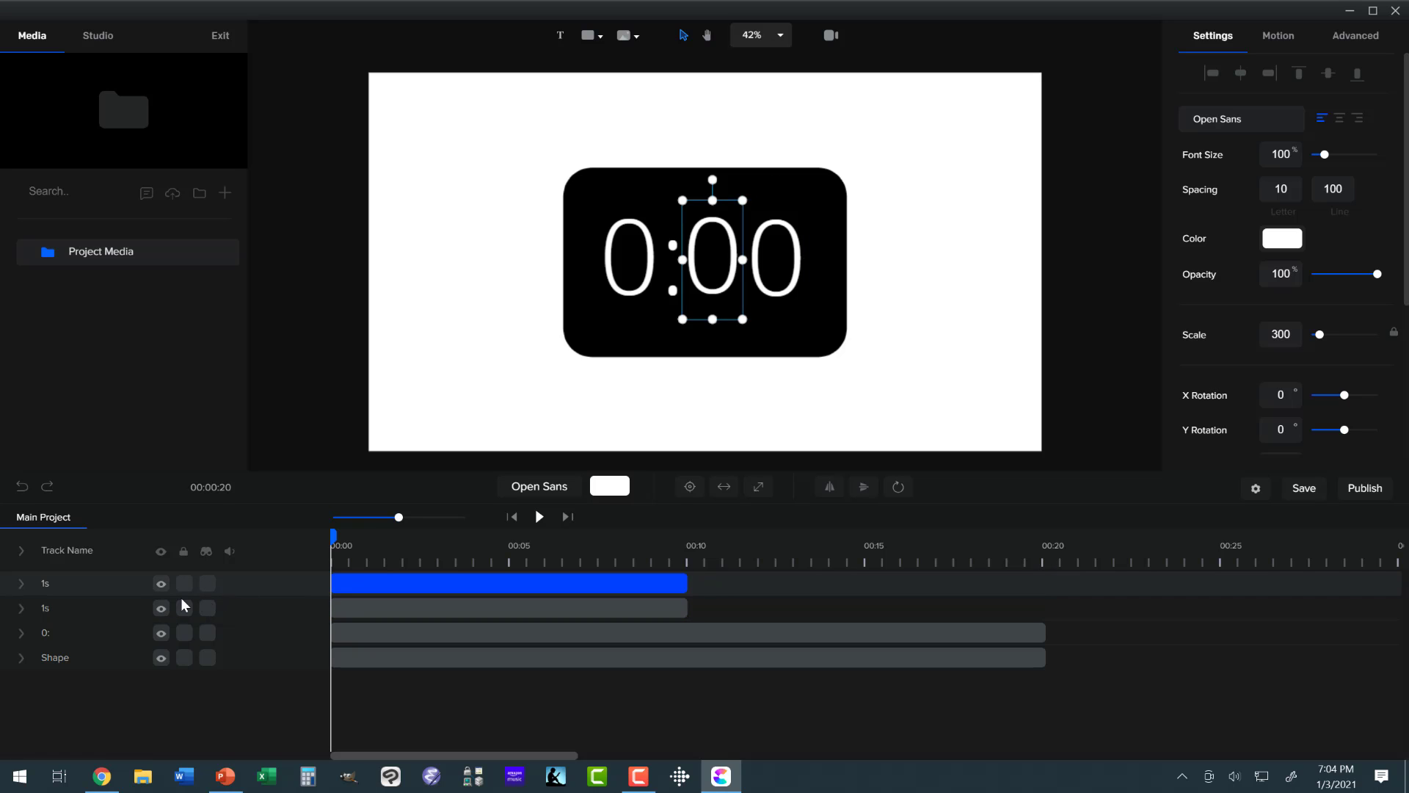
{"action": "left_click", "coordinate": [22, 584]}
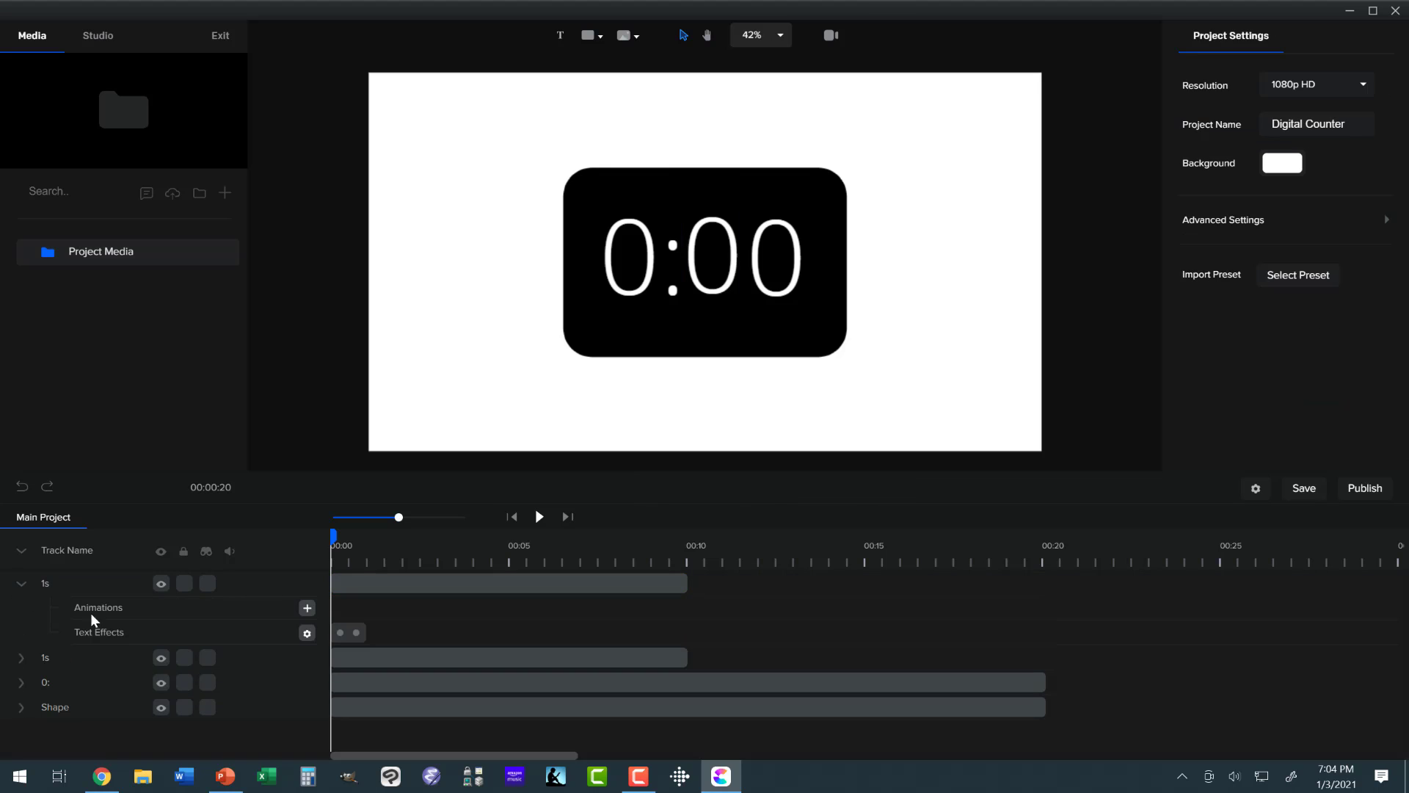
{"action": "left_click", "coordinate": [307, 634]}
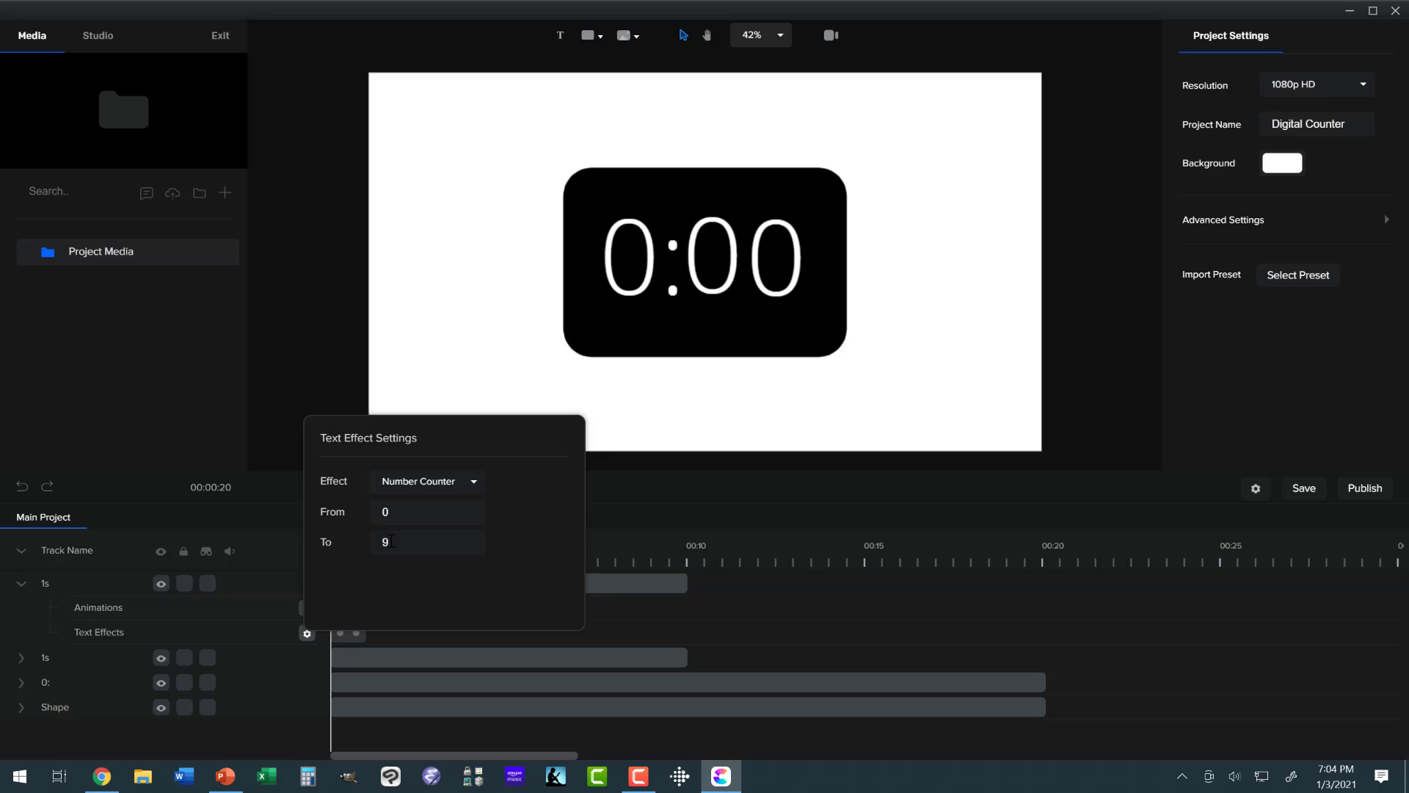
{"action": "left_click", "coordinate": [632, 490]}
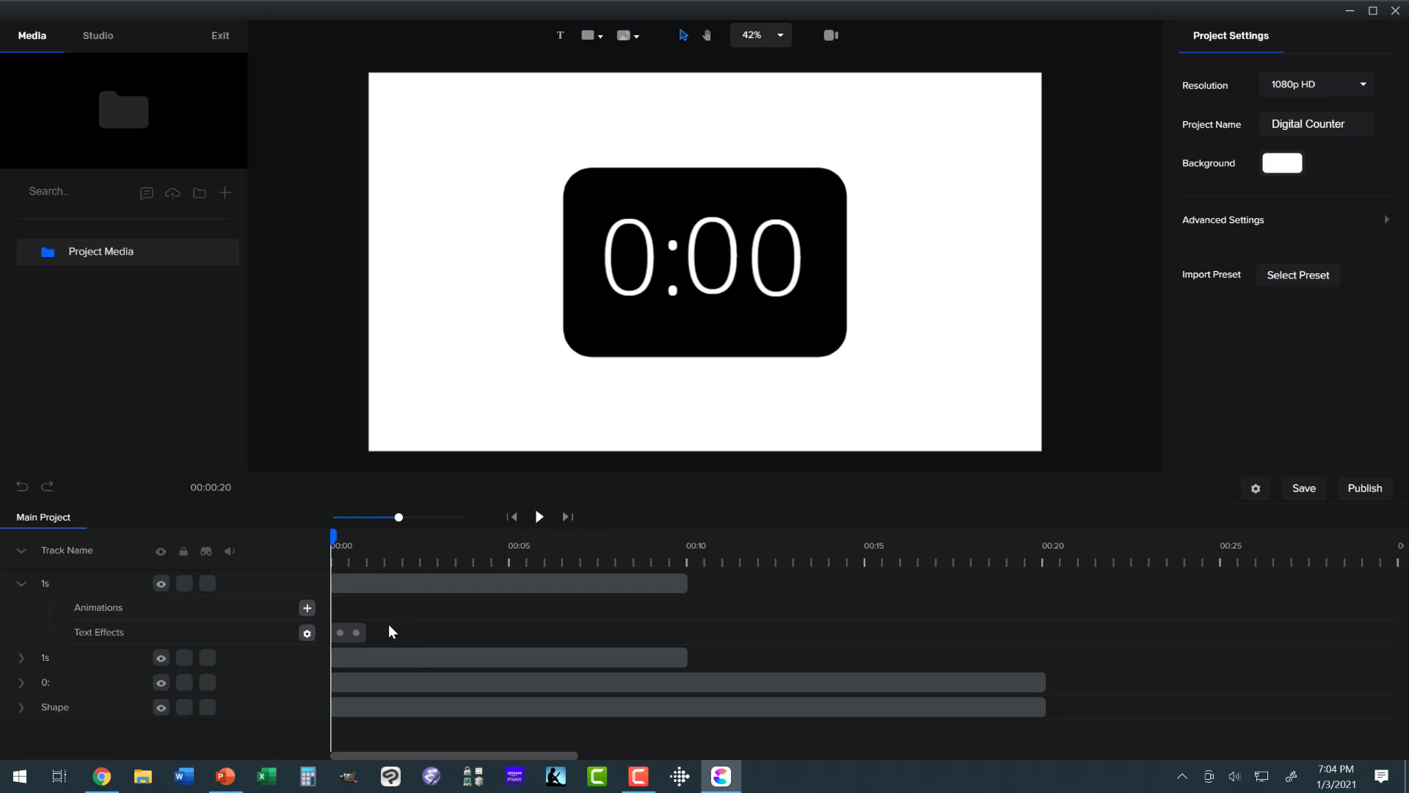
- Extend the tens-digit layer to 20 seconds and stretch its Number Counter effect over the full length
{"action": "left_click", "coordinate": [352, 636]}
{"action": "left_click", "coordinate": [424, 572]}
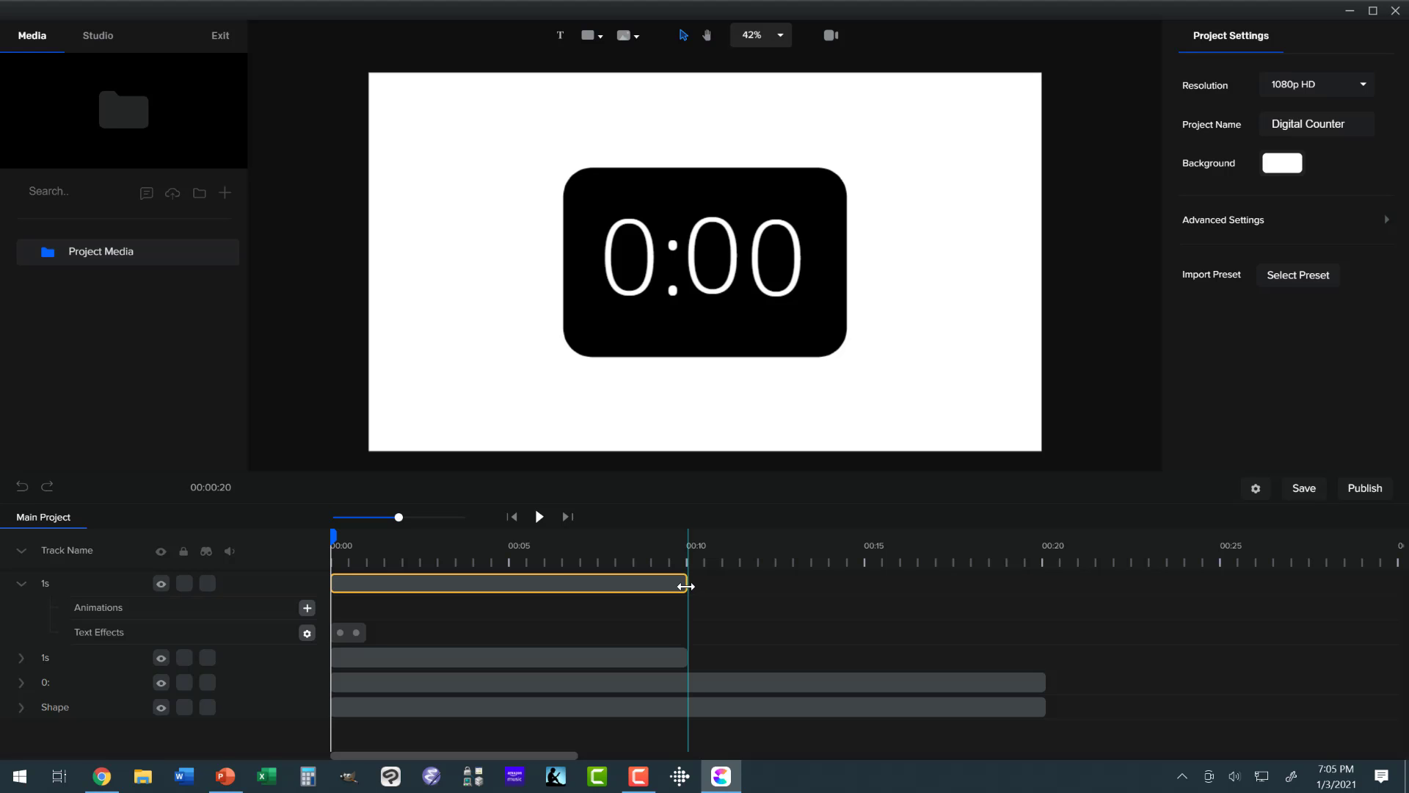
{"action": "left_click_drag", "start_coordinate": [684, 587], "coordinate": [1047, 582]}
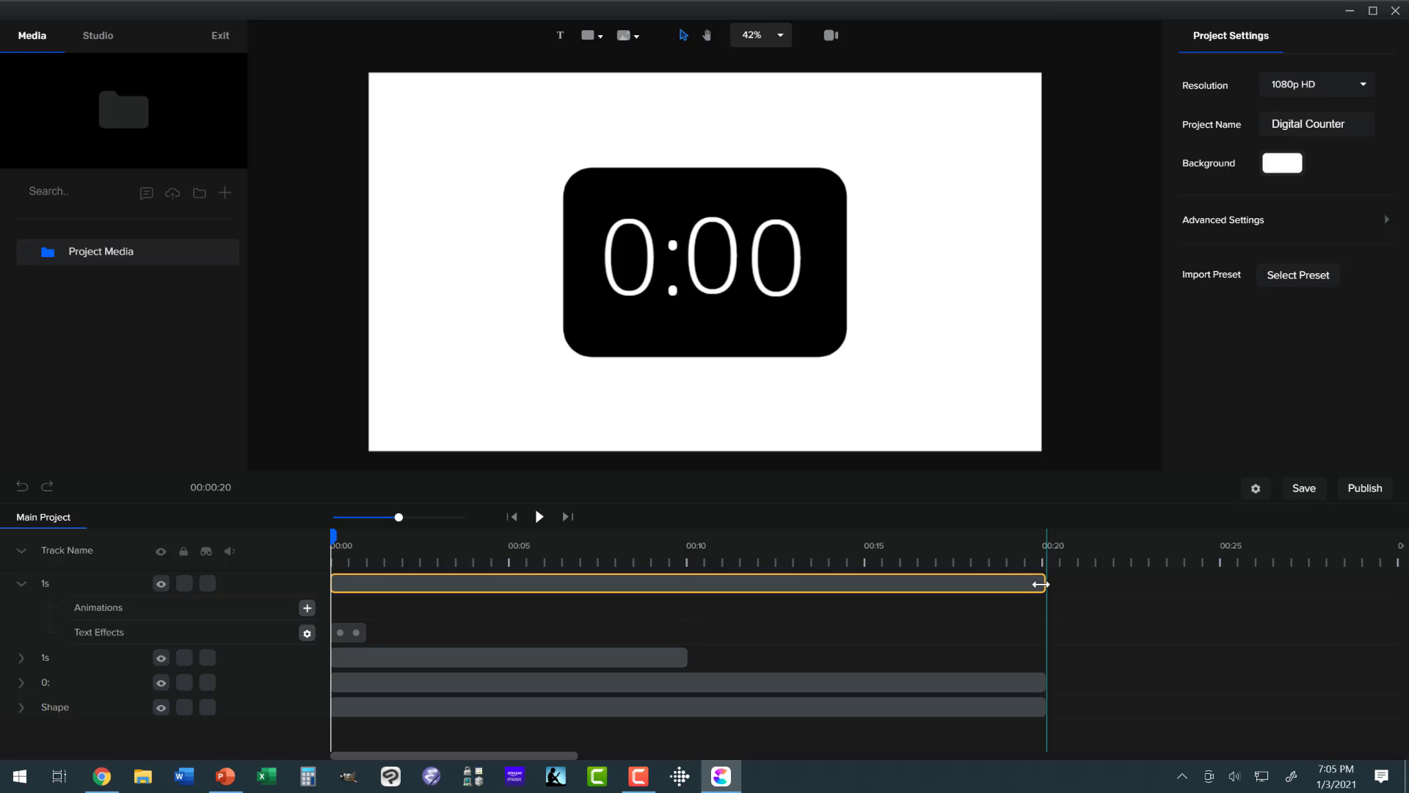
{"action": "left_click_drag", "start_coordinate": [354, 636], "coordinate": [1039, 630]}
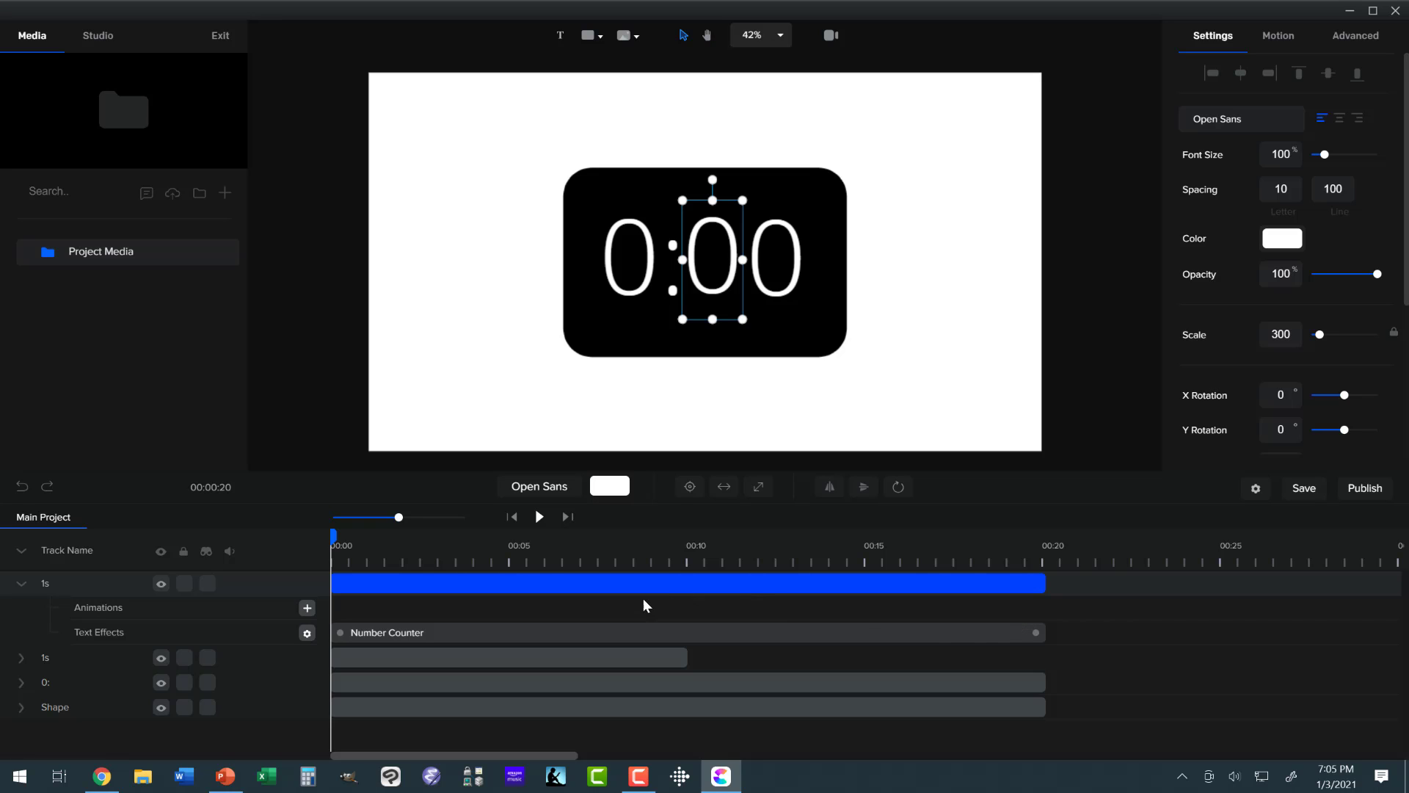
- Duplicate the 10-second ones-digit layer and place the copy on the timeline from 10 to 20 seconds
{"action": "left_click", "coordinate": [461, 632]}
{"action": "left_click", "coordinate": [461, 654]}
{"action": "left_click", "coordinate": [462, 656]}
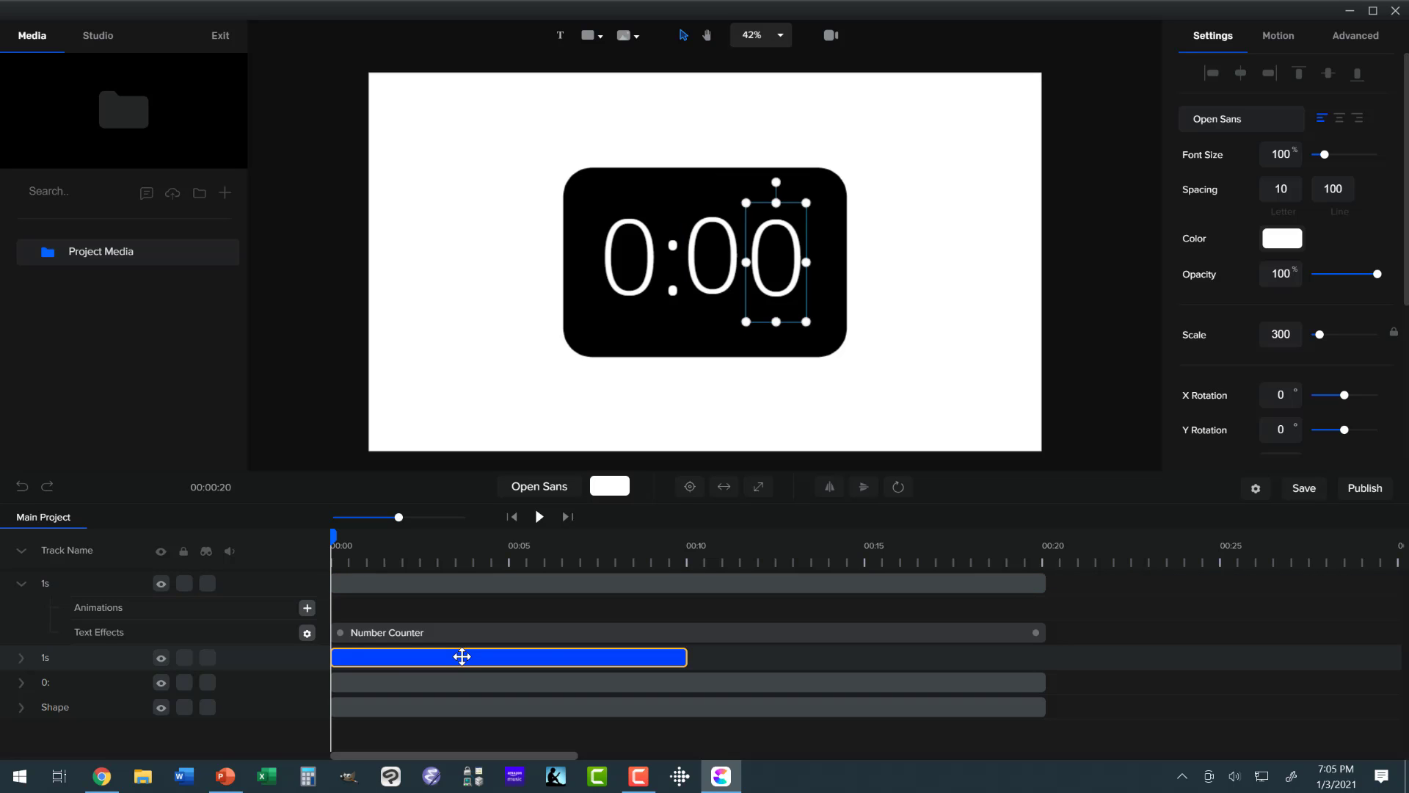
{"action": "right_click", "coordinate": [462, 656]}
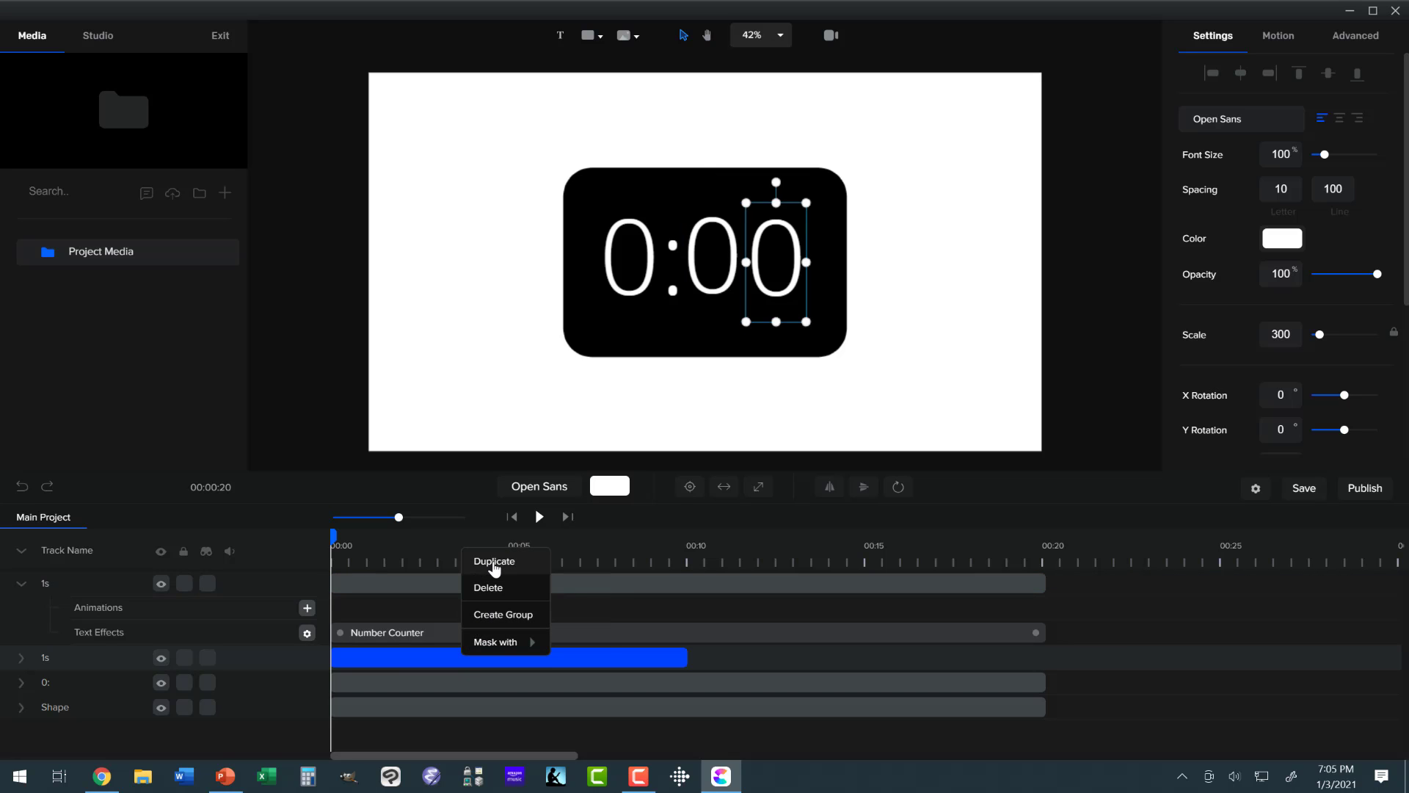
{"action": "left_click", "coordinate": [494, 562]}
{"action": "left_click", "coordinate": [506, 654]}
{"action": "left_click_drag", "start_coordinate": [506, 655], "coordinate": [840, 660]}
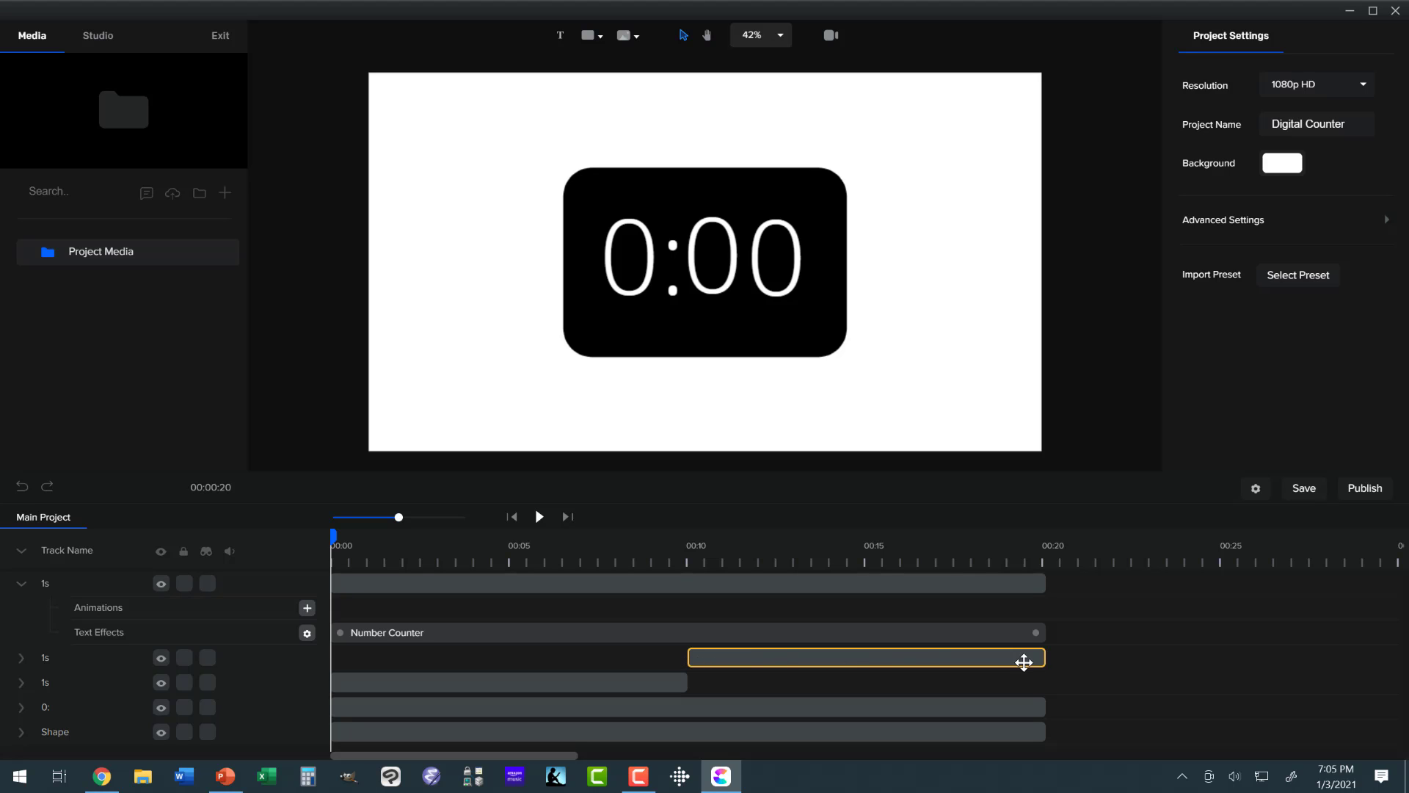
- Collapse the tens-digit layer's effect rows and rename the layer "10s"
{"action": "left_click", "coordinate": [508, 633]}
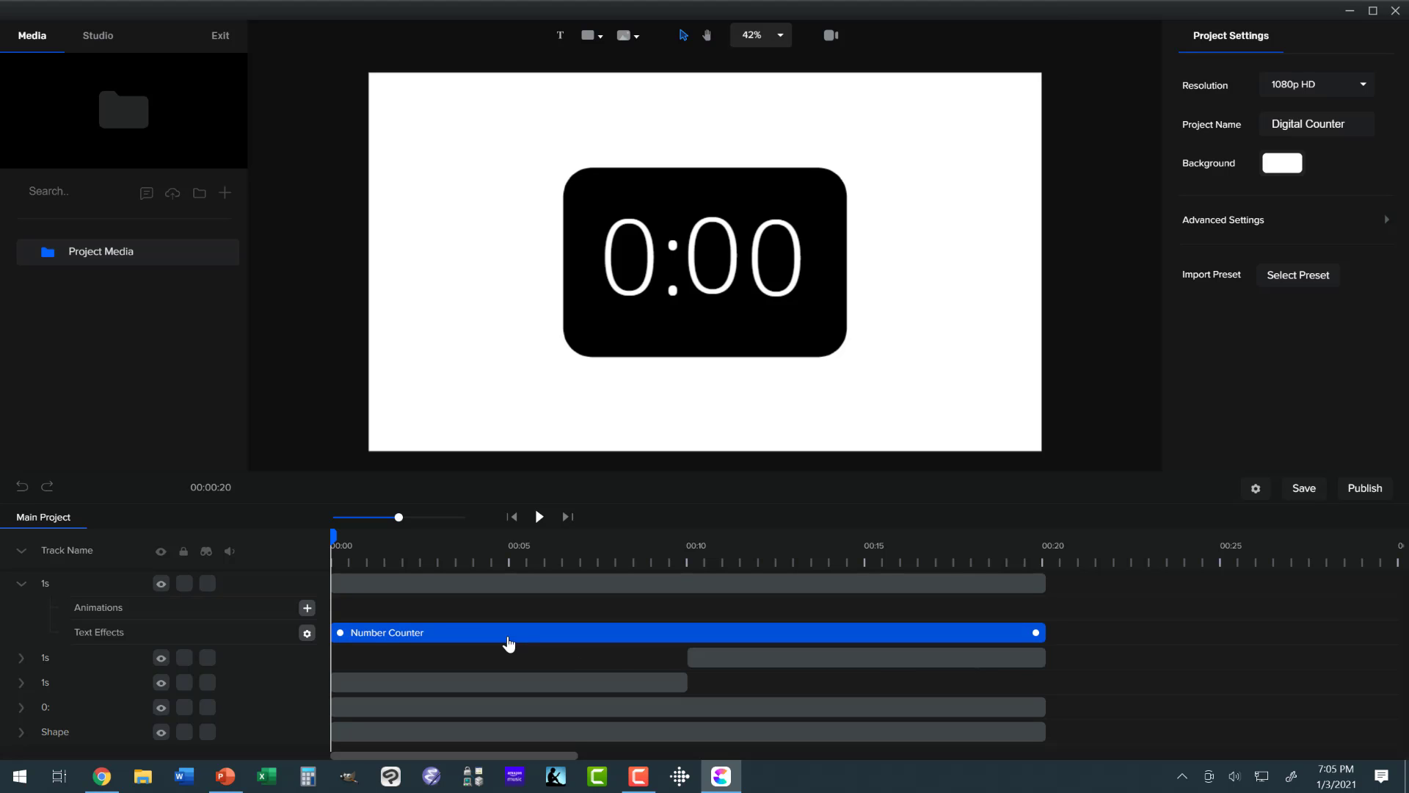
{"action": "left_click", "coordinate": [355, 649]}
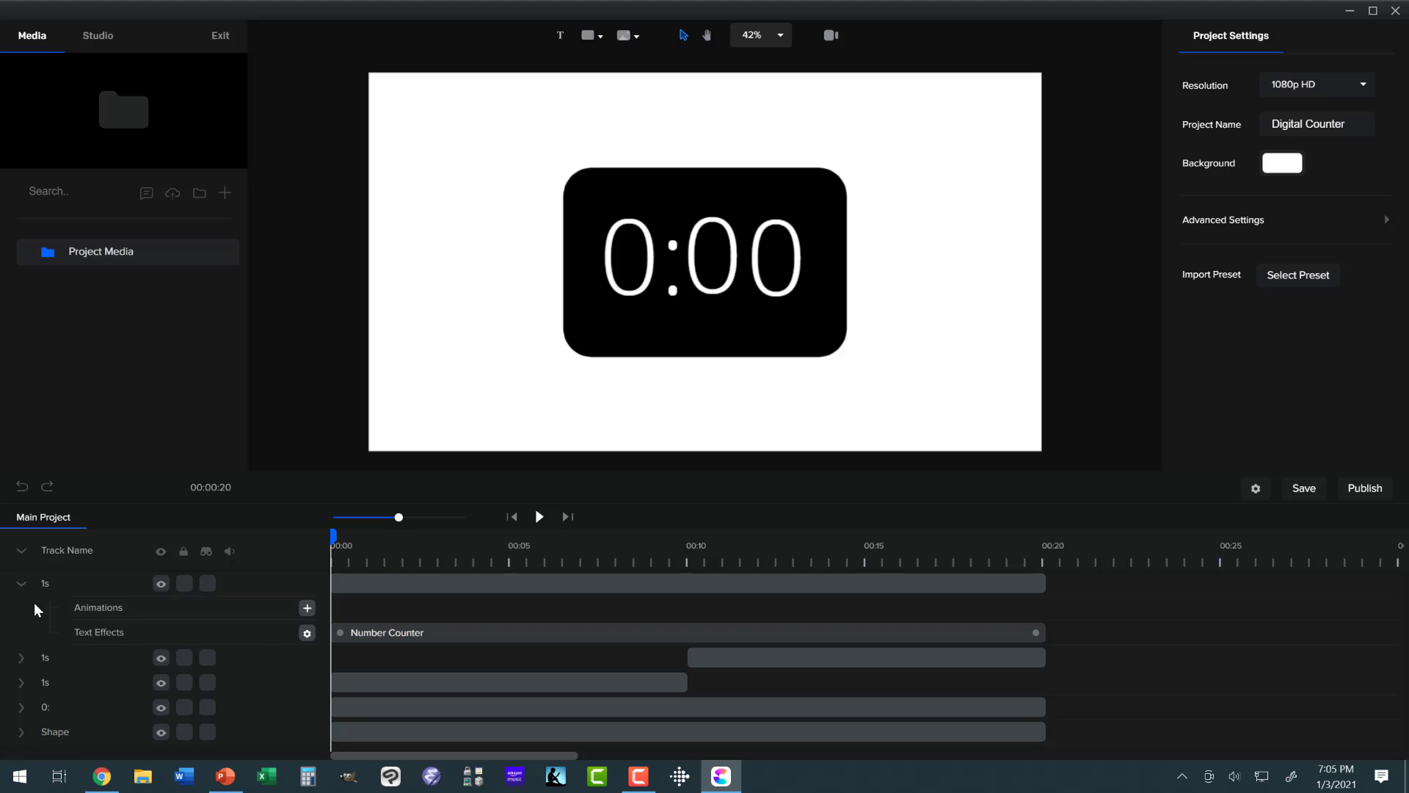
{"action": "left_click", "coordinate": [17, 584]}
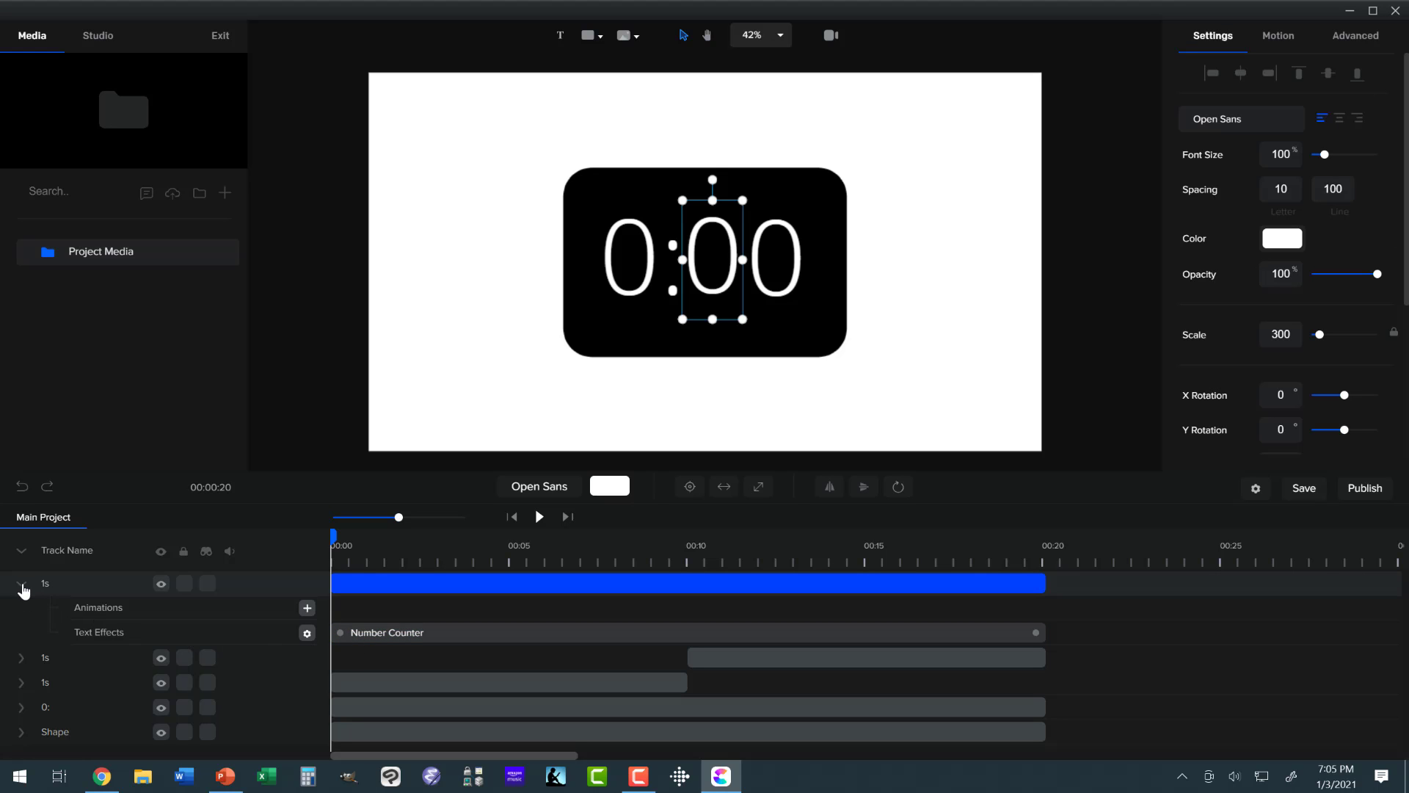
{"action": "left_click", "coordinate": [21, 584]}
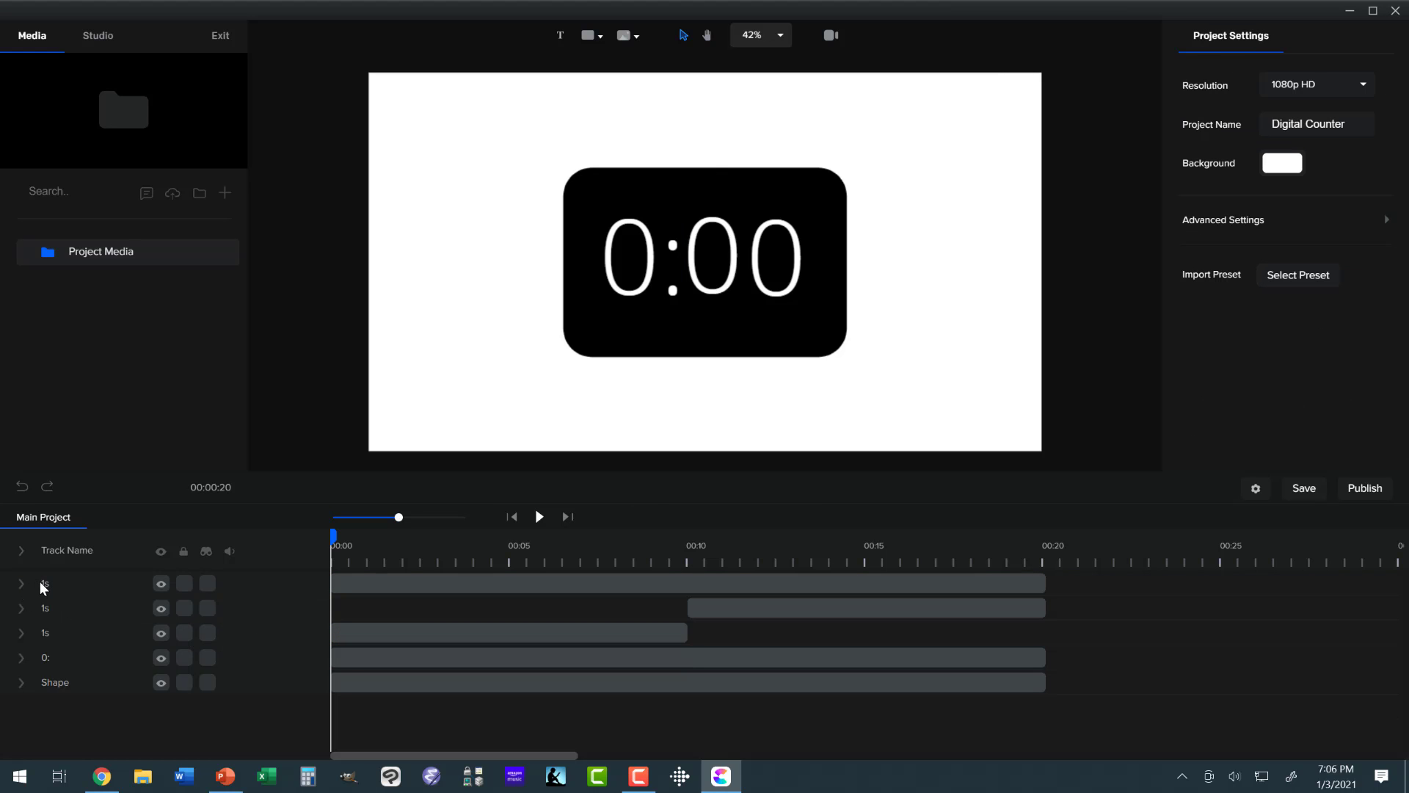
{"action": "double_click", "coordinate": [46, 584]}
{"action": "type", "text": "10"}
{"action": "key", "text": "Return"}
- Play the project to check how the counter digits advance
{"action": "left_click", "coordinate": [494, 653]}
{"action": "left_click", "coordinate": [483, 637]}
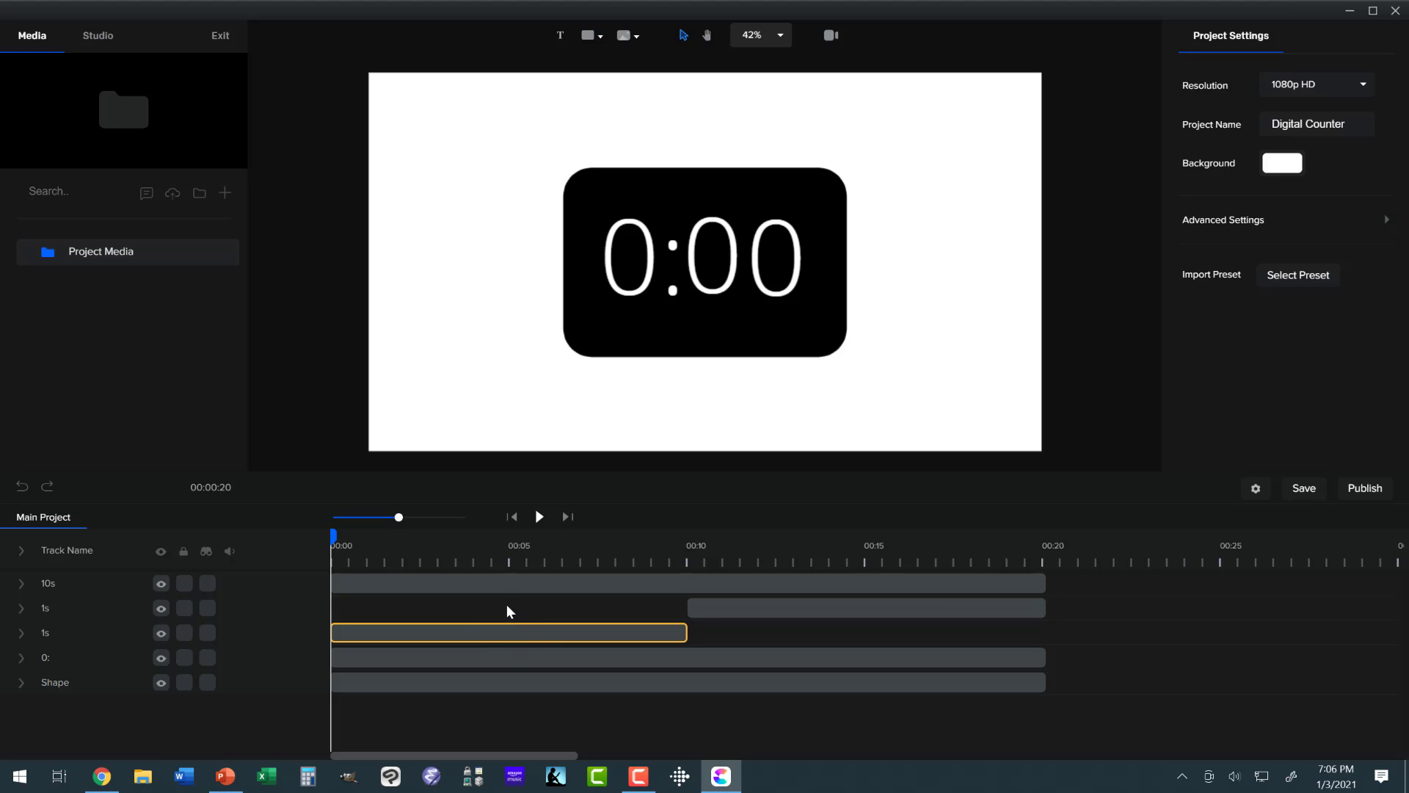
{"action": "left_click", "coordinate": [507, 605]}
{"action": "left_click", "coordinate": [538, 517]}
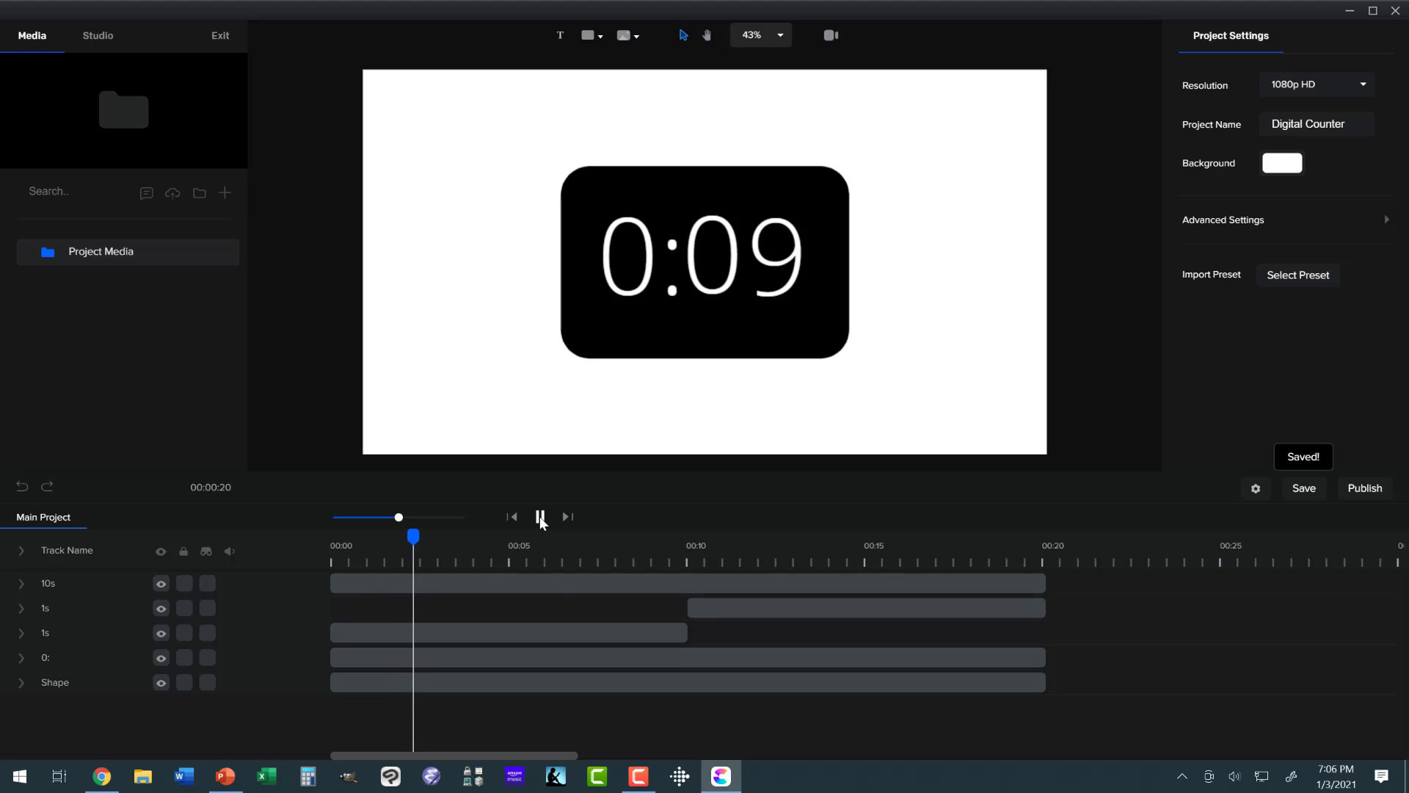
- Stretch the first ones-digit layer's Number Counter effect to 10 seconds and return the playhead to the start
{"action": "left_click", "coordinate": [352, 633]}
{"action": "left_click_drag", "start_coordinate": [359, 685], "coordinate": [677, 693]}
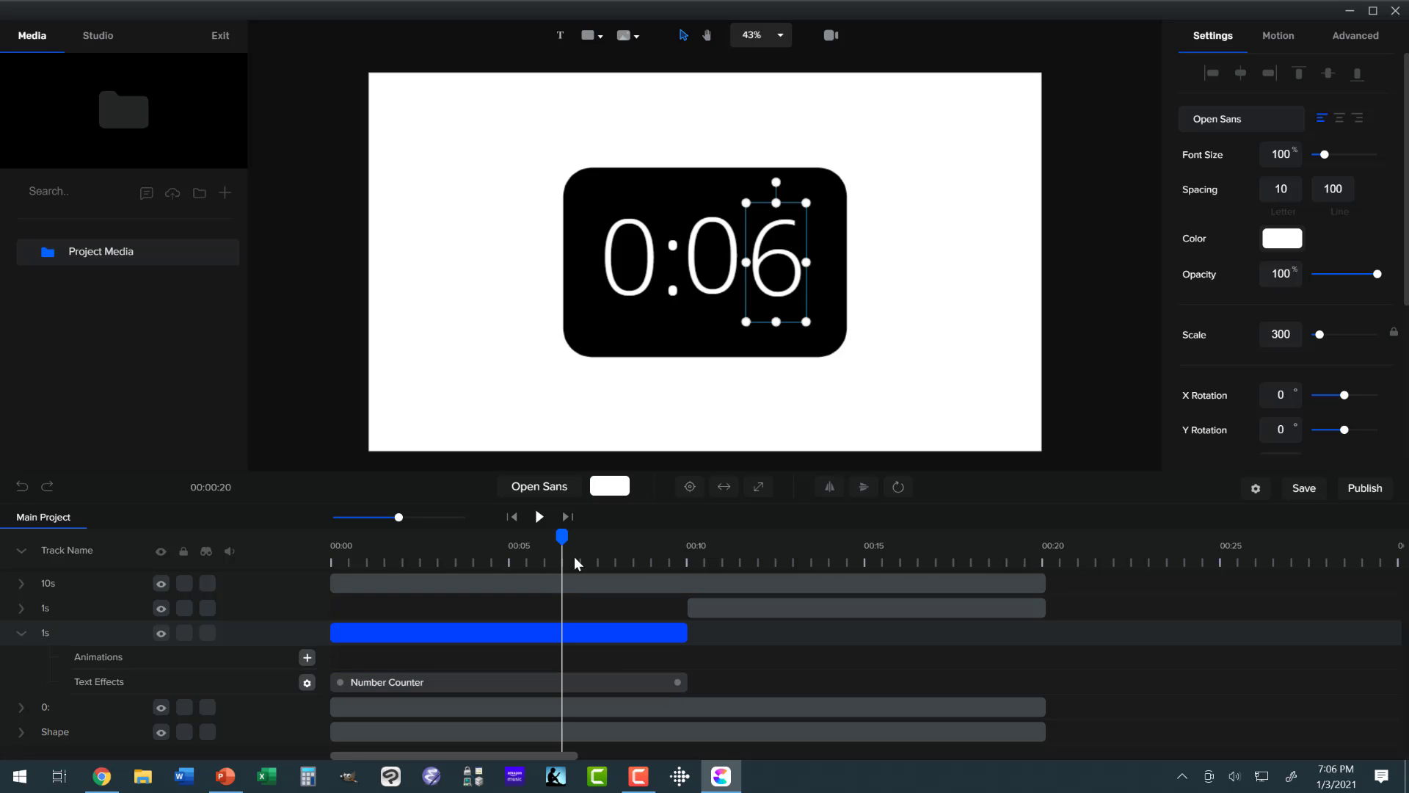
{"action": "left_click_drag", "start_coordinate": [561, 537], "coordinate": [292, 556]}
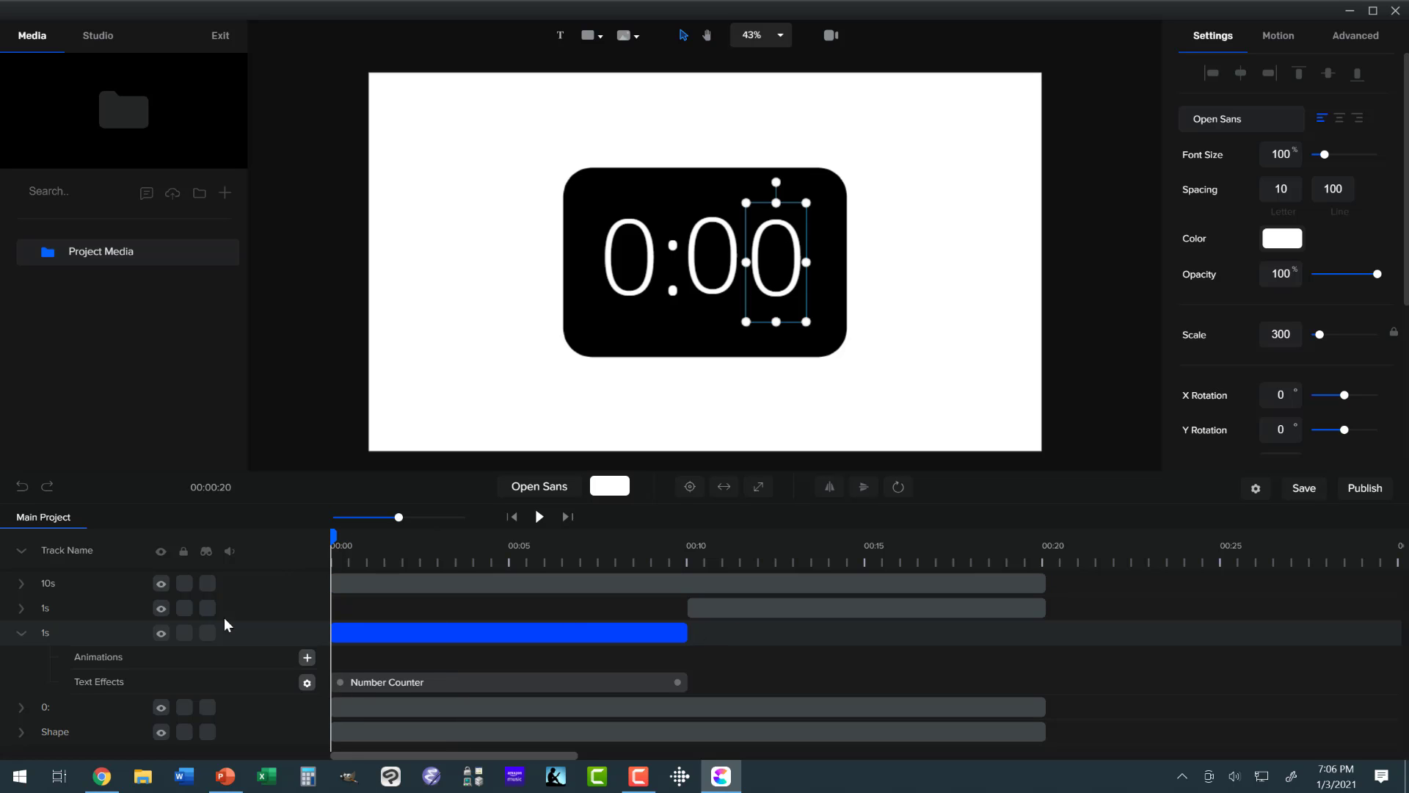
- Stretch the second ones-digit layer's Number Counter effect to span the layer's full length, from 10 to 20 seconds
{"action": "left_click", "coordinate": [21, 609]}
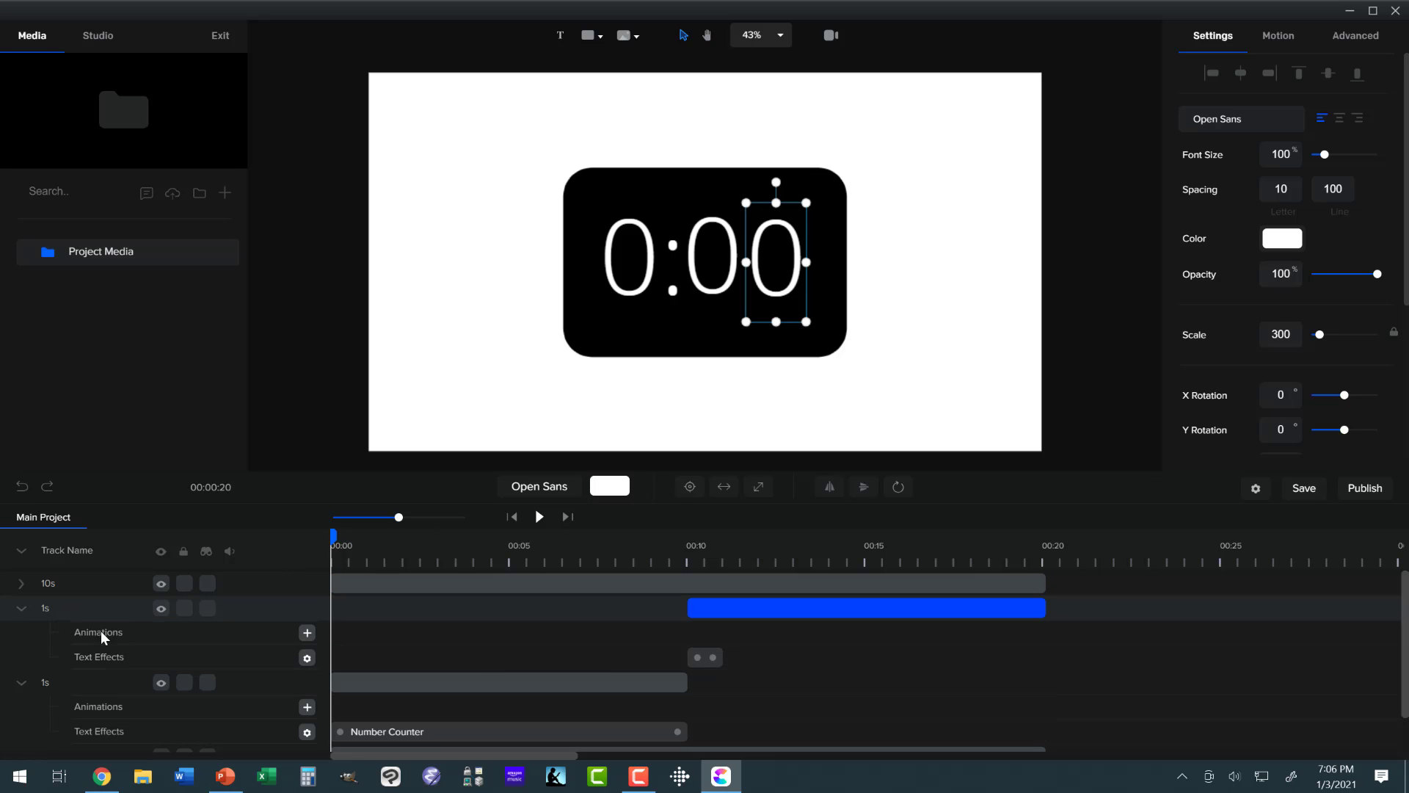
{"action": "mouse_move", "coordinate": [711, 667]}
{"action": "left_click_drag", "start_coordinate": [713, 660], "coordinate": [1034, 659]}
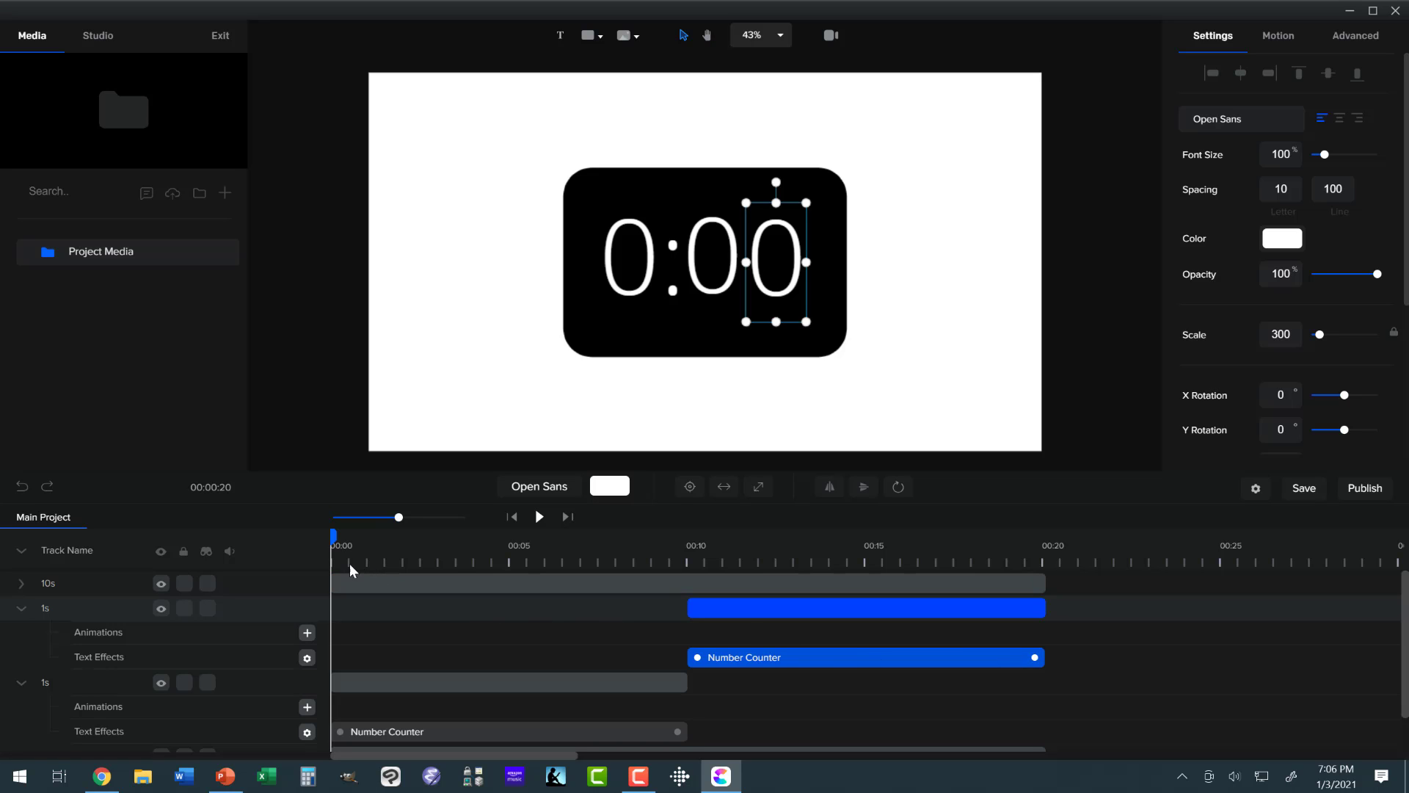
- Collapse all expanded layers in the timeline and play the whole counter to check its digits
{"action": "left_click", "coordinate": [18, 549]}
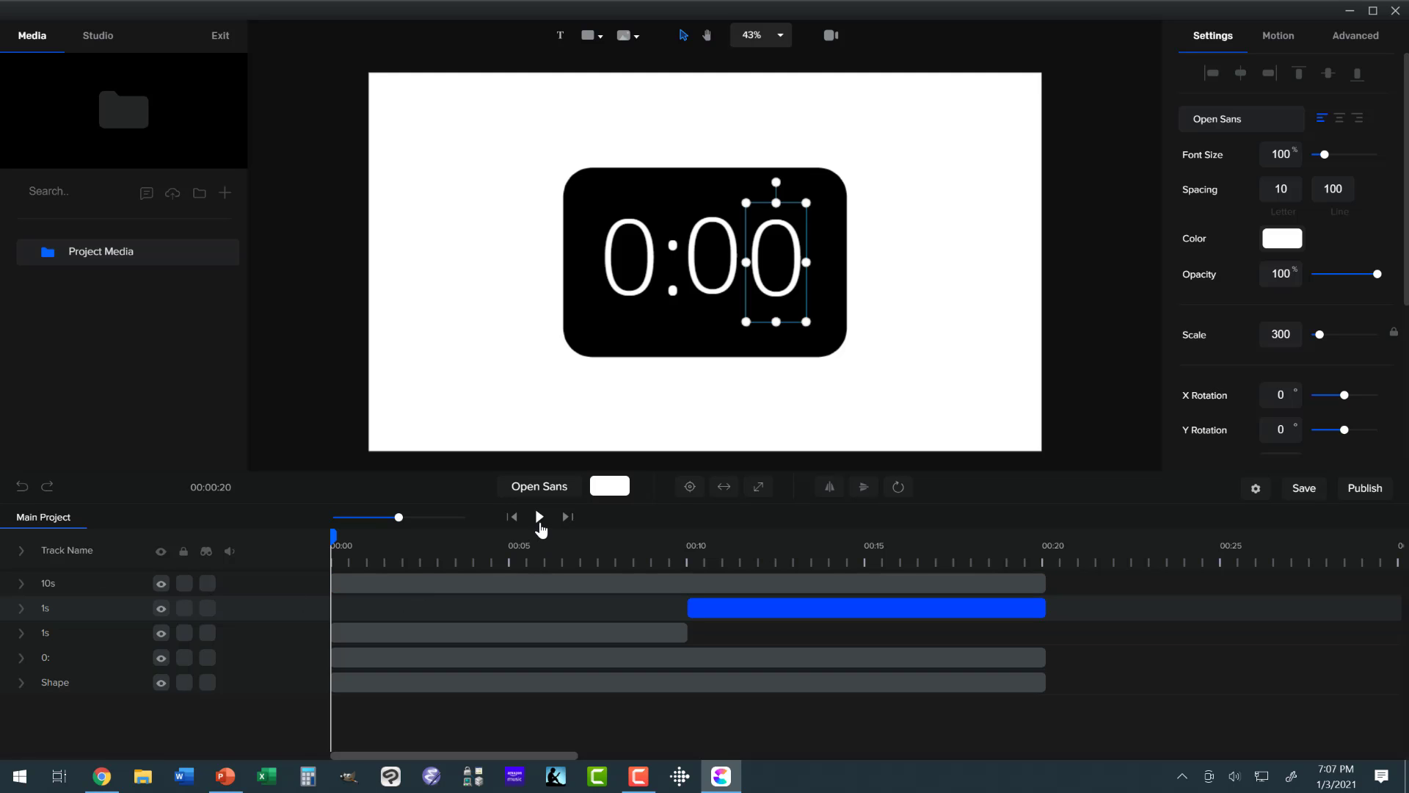
{"action": "left_click", "coordinate": [539, 517]}
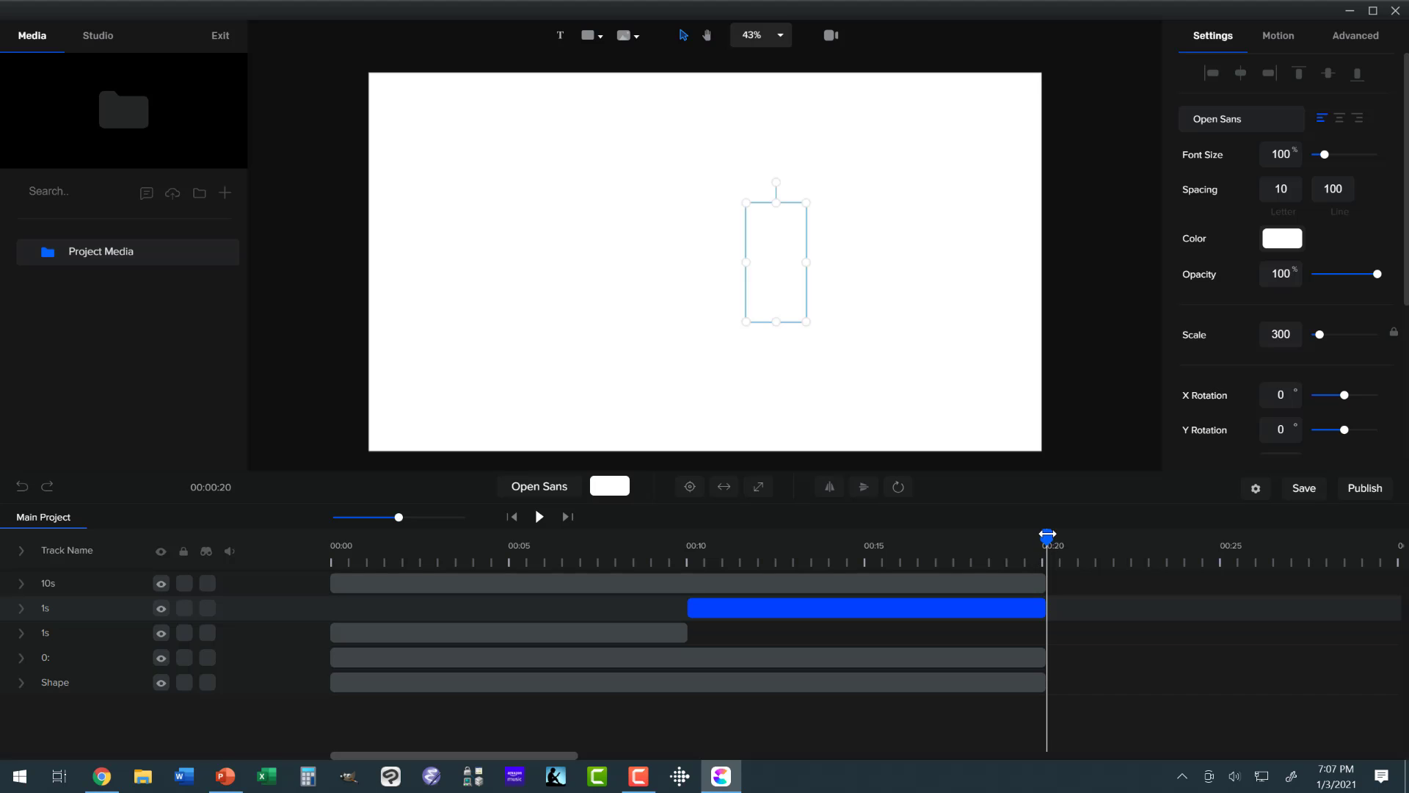
- With the playhead at about 8 seconds, align the "0:" text, the tens digit and the first ones digit to the canvas's vertical middle
{"action": "left_click_drag", "start_coordinate": [1047, 535], "coordinate": [619, 558]}
{"action": "key", "text": "ctrl+a"}
{"action": "left_click", "coordinate": [557, 381]}
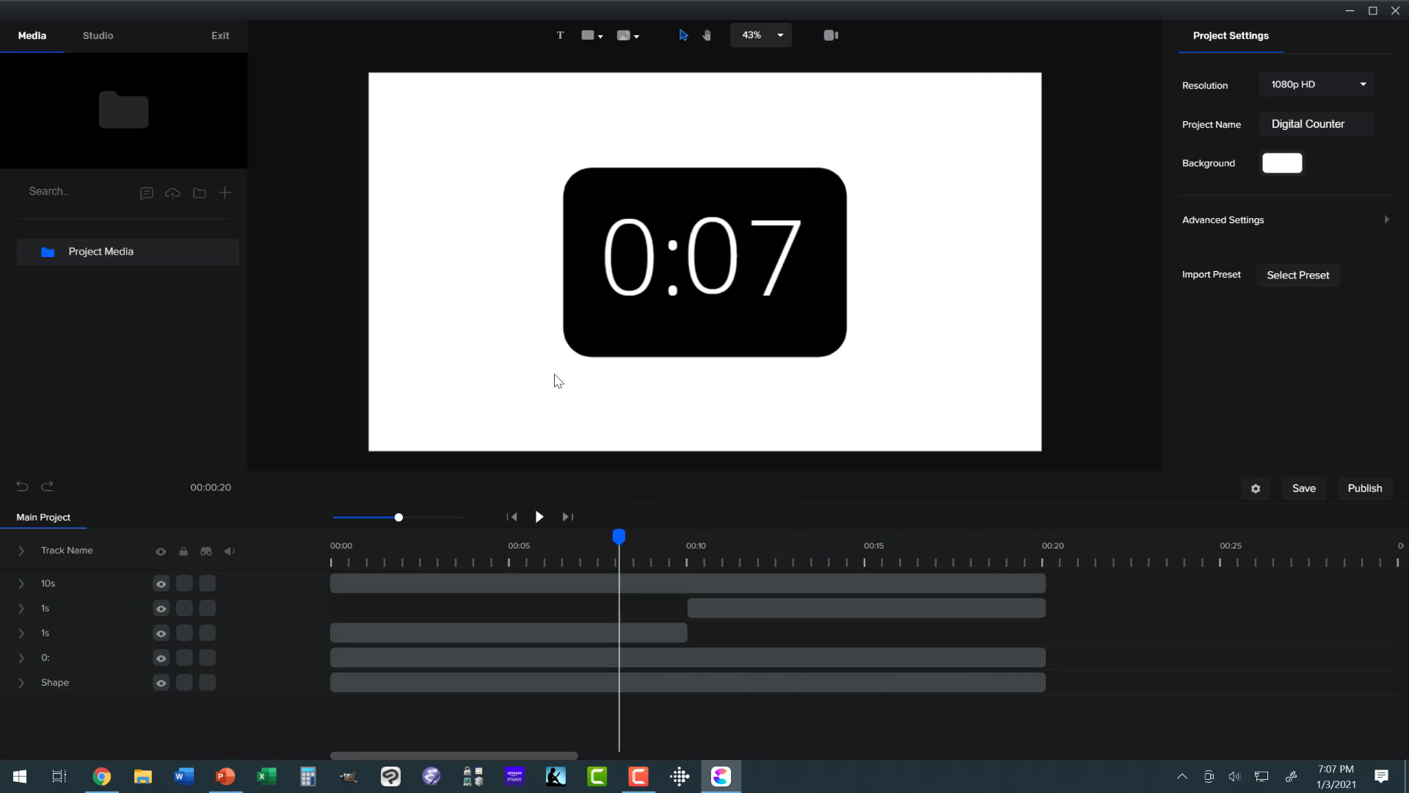
{"action": "left_click", "coordinate": [623, 294]}
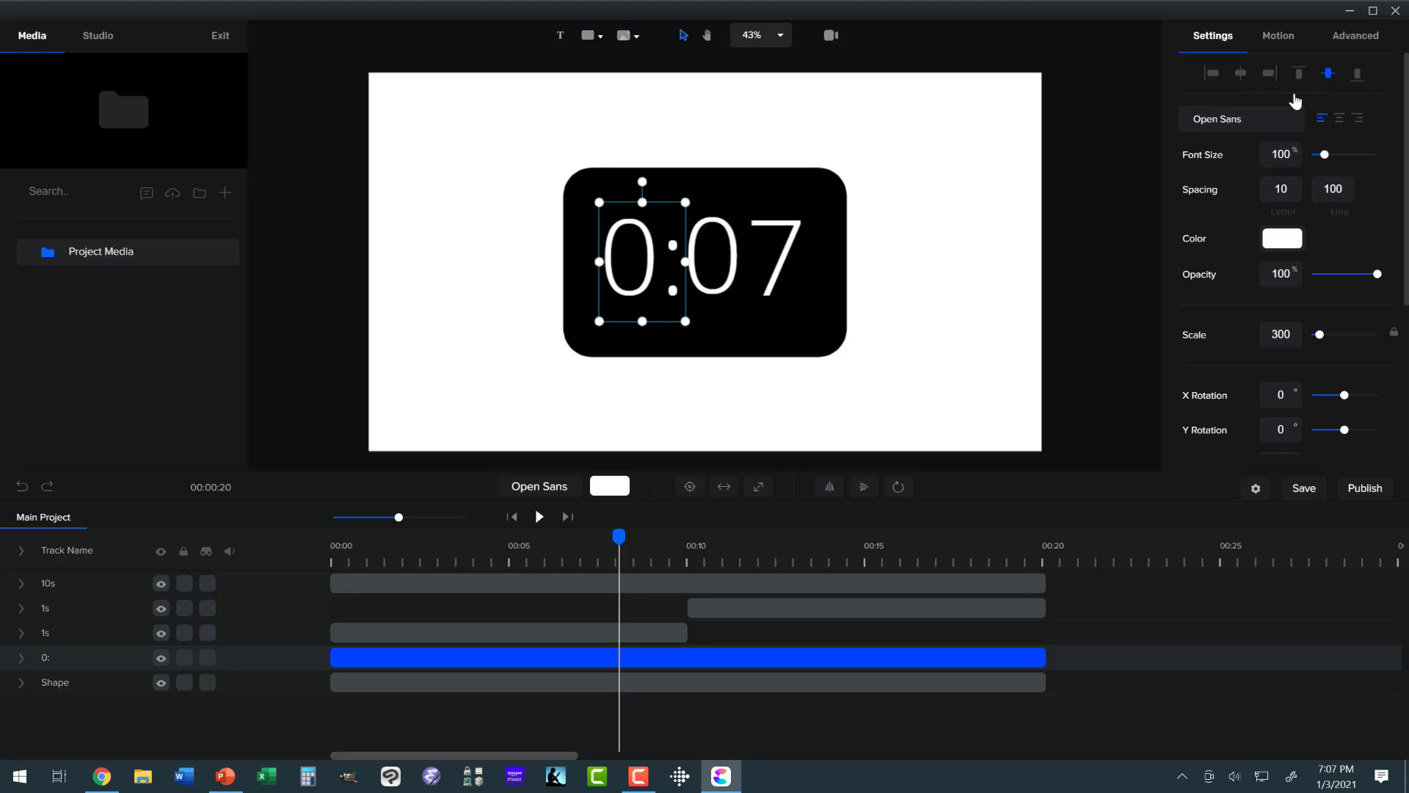
{"action": "left_click", "coordinate": [731, 291]}
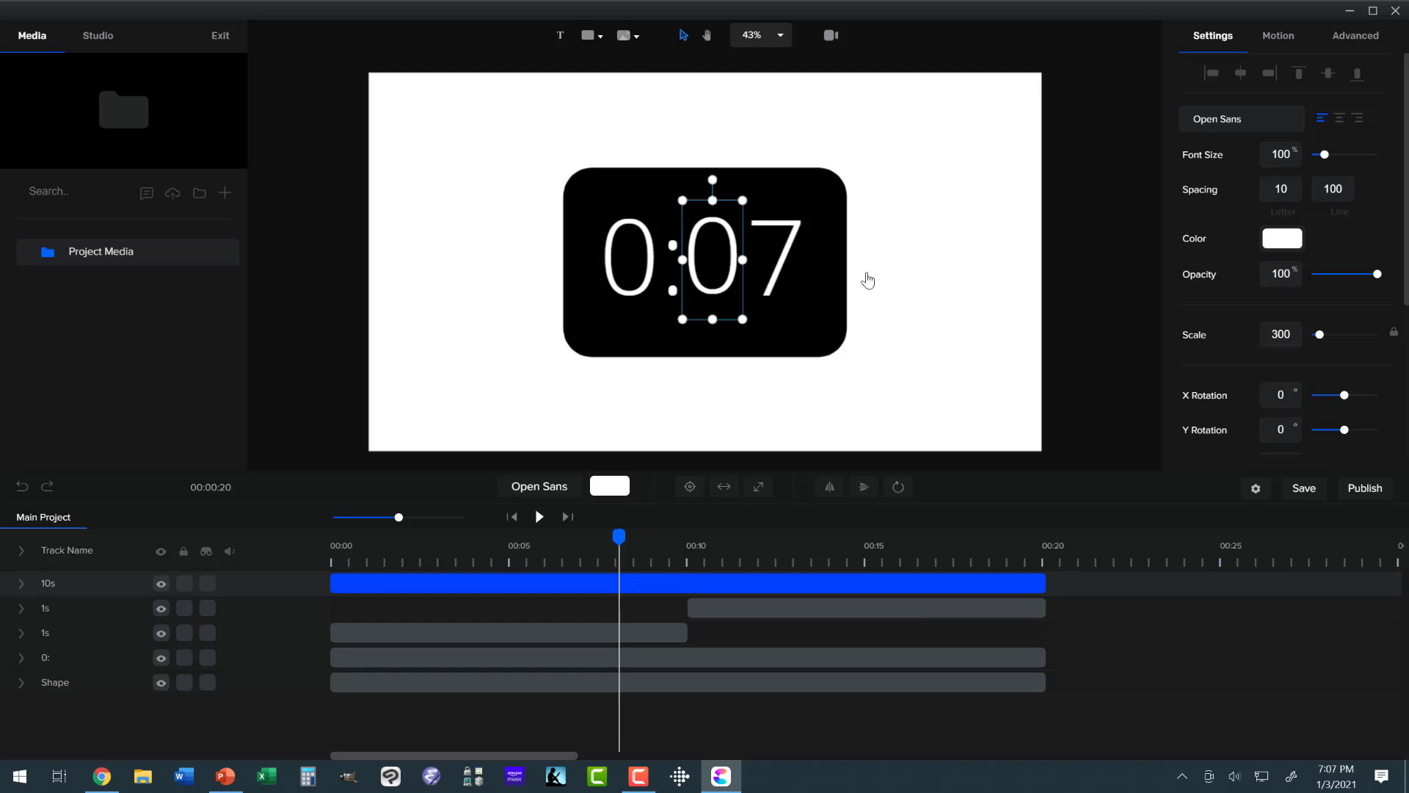
{"action": "left_click", "coordinate": [1319, 75]}
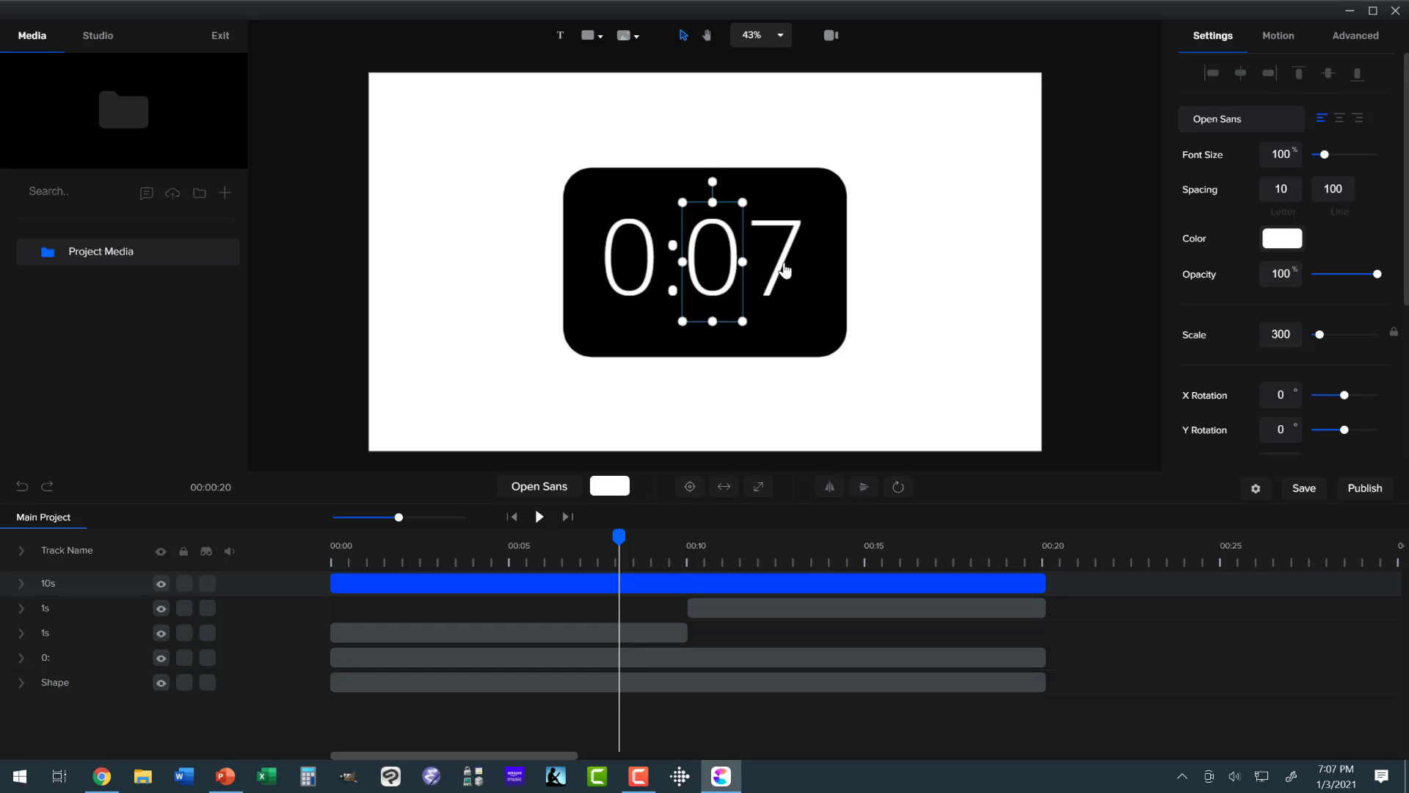
{"action": "left_click", "coordinate": [782, 269]}
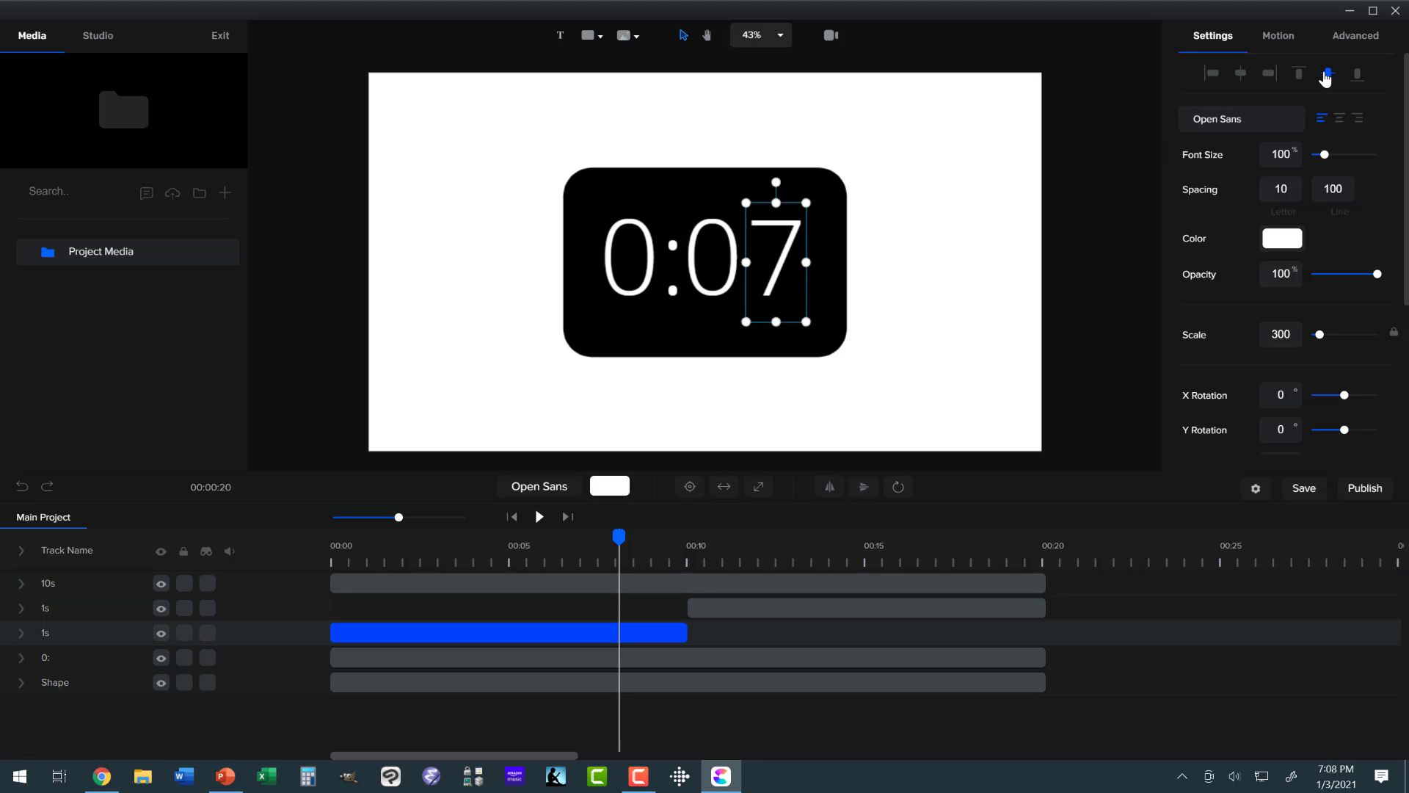
{"action": "left_click", "coordinate": [1327, 75]}
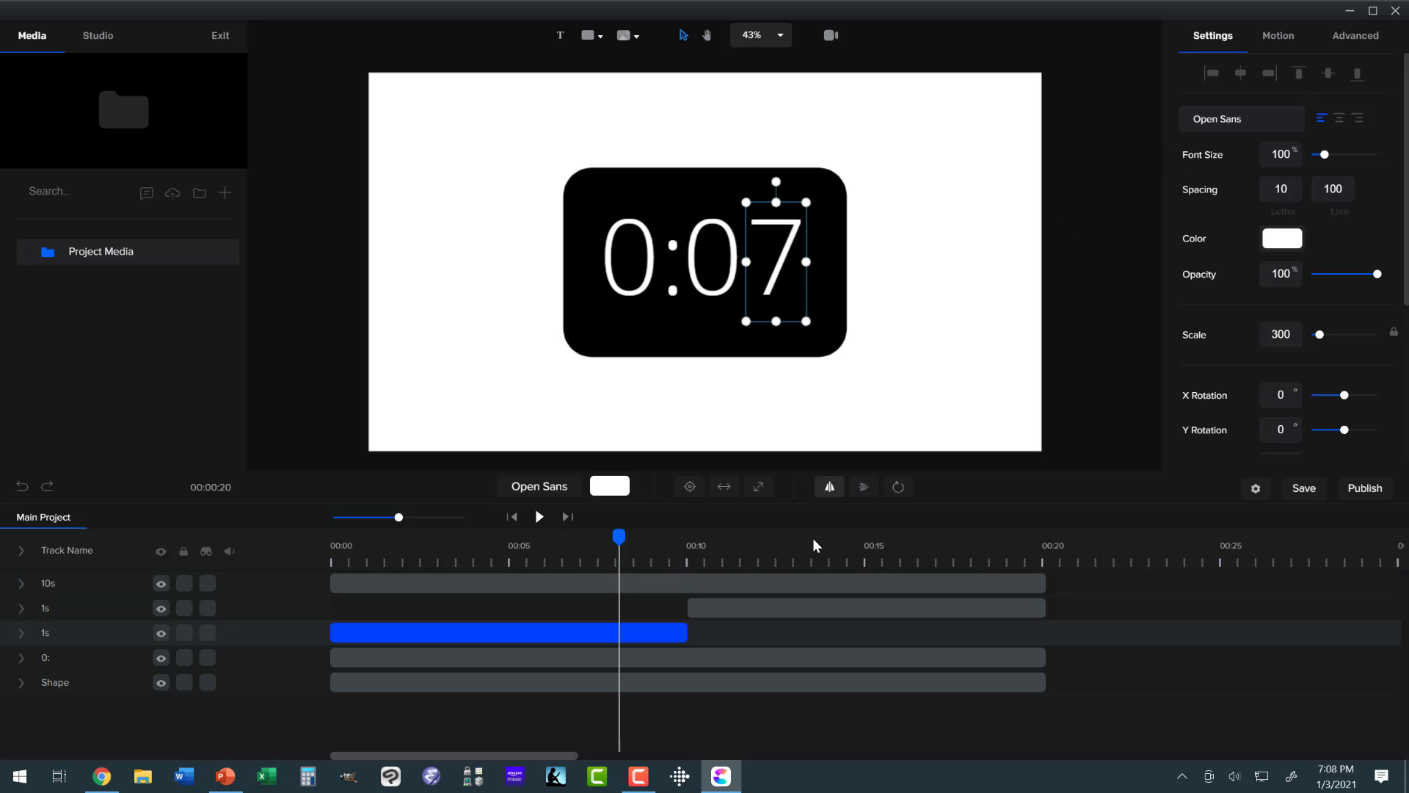
- Align the second ones-digit layer to the canvas's vertical middle with the playhead at about 11 seconds
{"action": "left_click", "coordinate": [734, 610]}
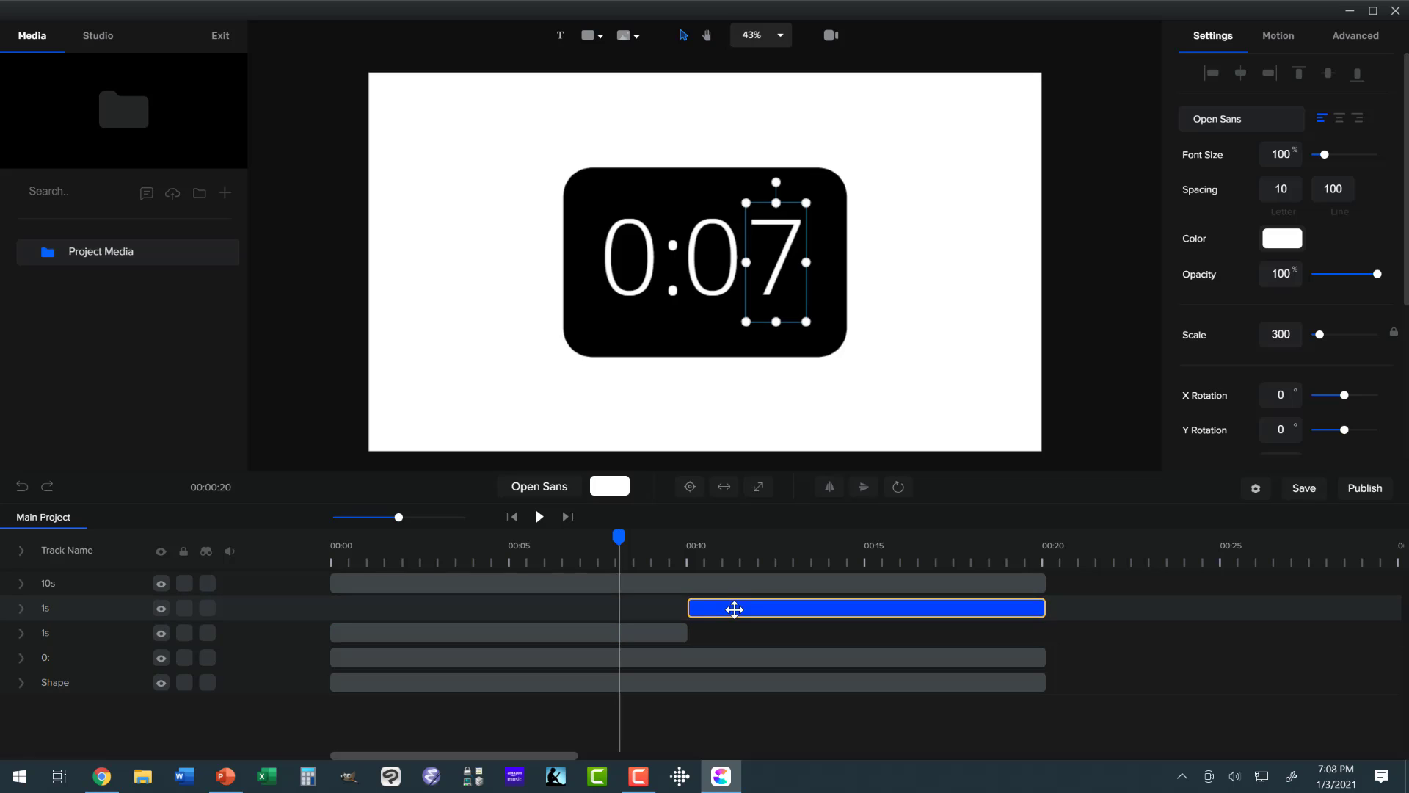
{"action": "left_click_drag", "start_coordinate": [702, 547], "coordinate": [725, 547]}
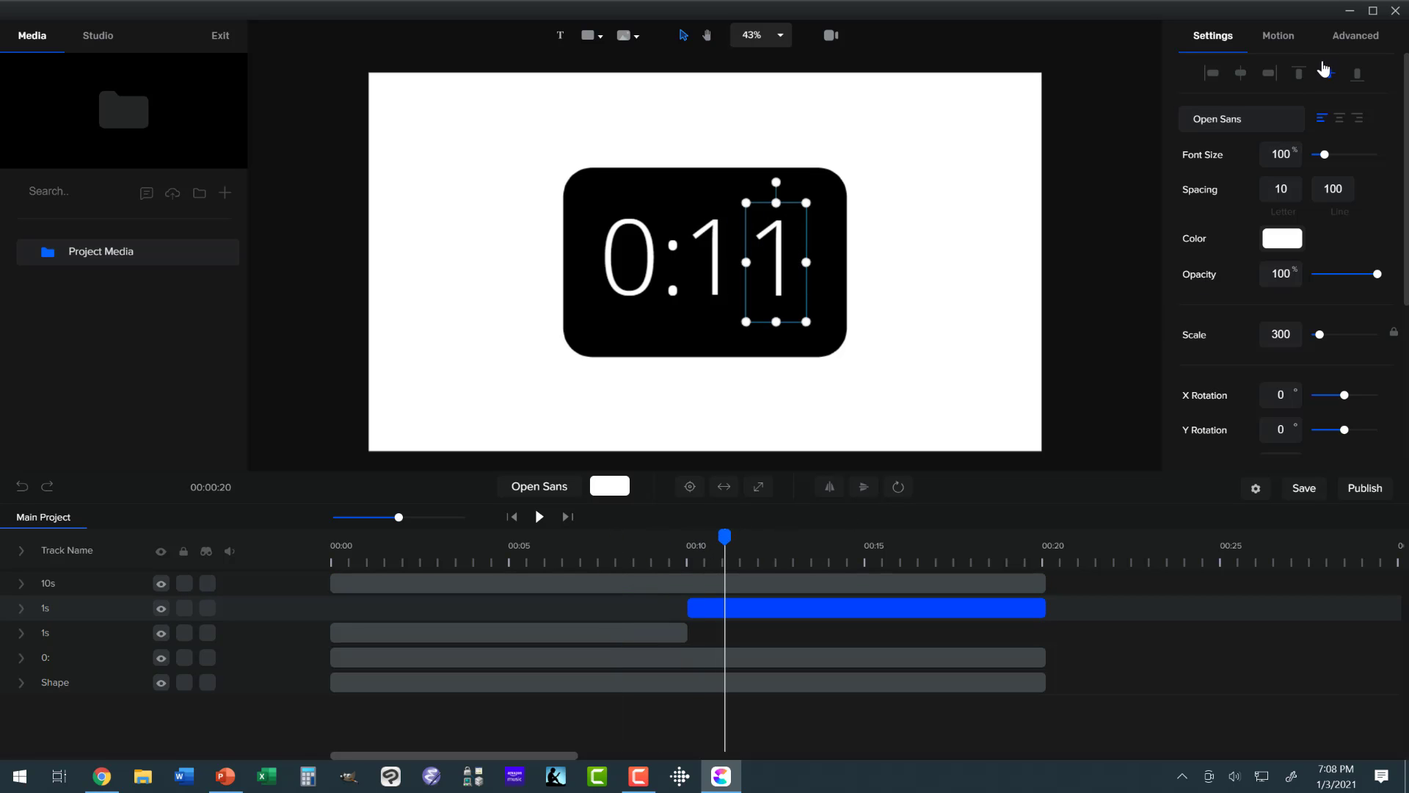
{"action": "left_click", "coordinate": [1329, 74]}
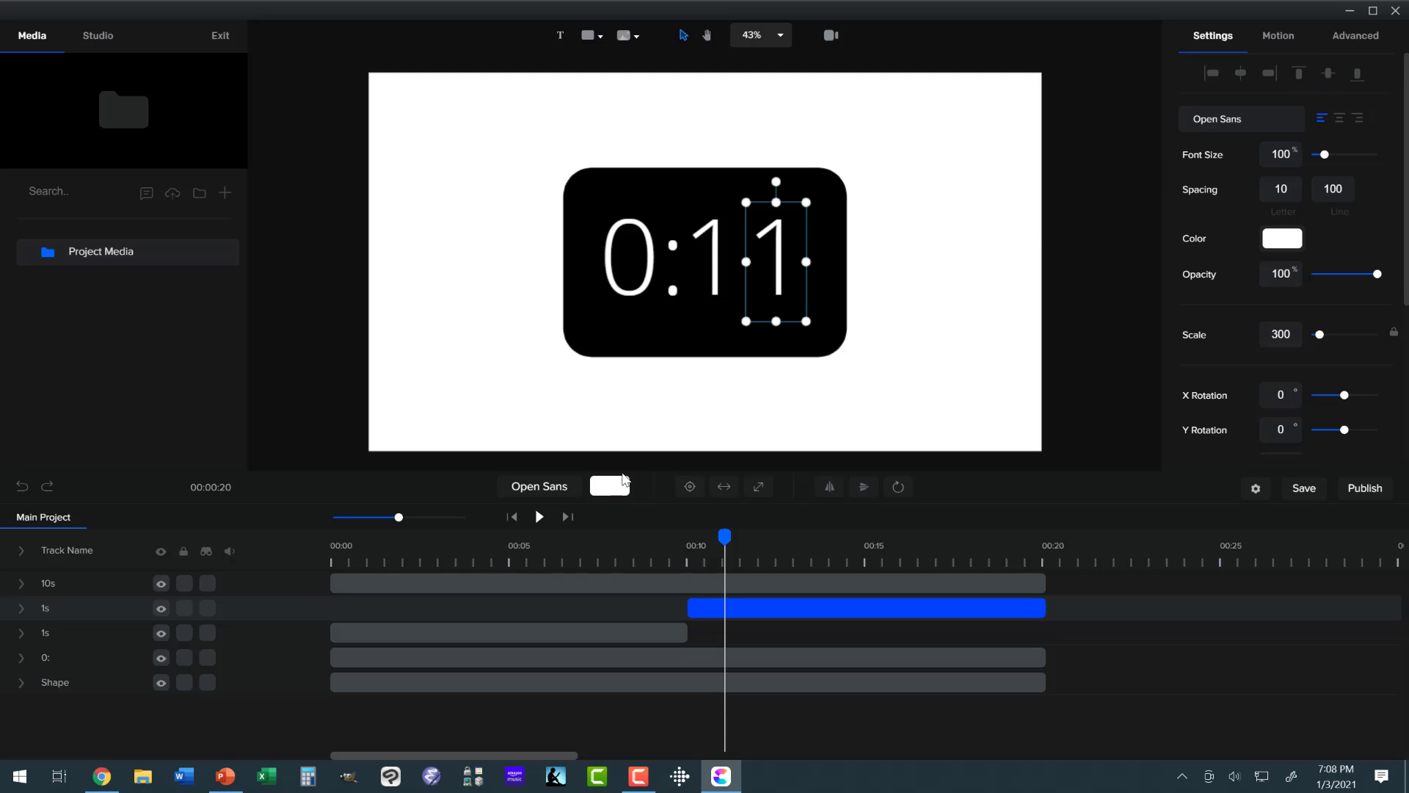
- Play the finished counter from the start to check the digits' alignment and timing, and clear the layer selection
{"action": "left_click", "coordinate": [511, 517]}
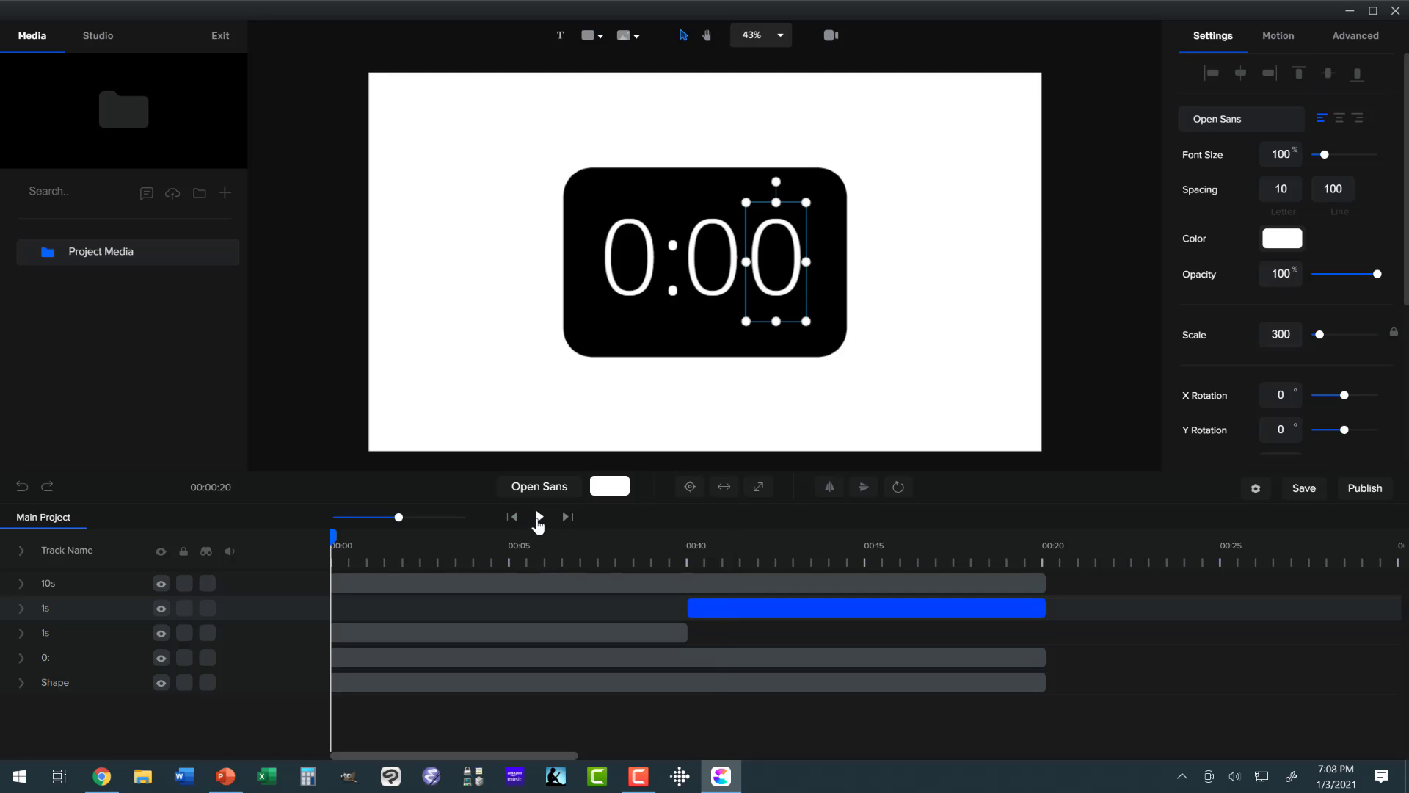
{"action": "left_click", "coordinate": [539, 517]}
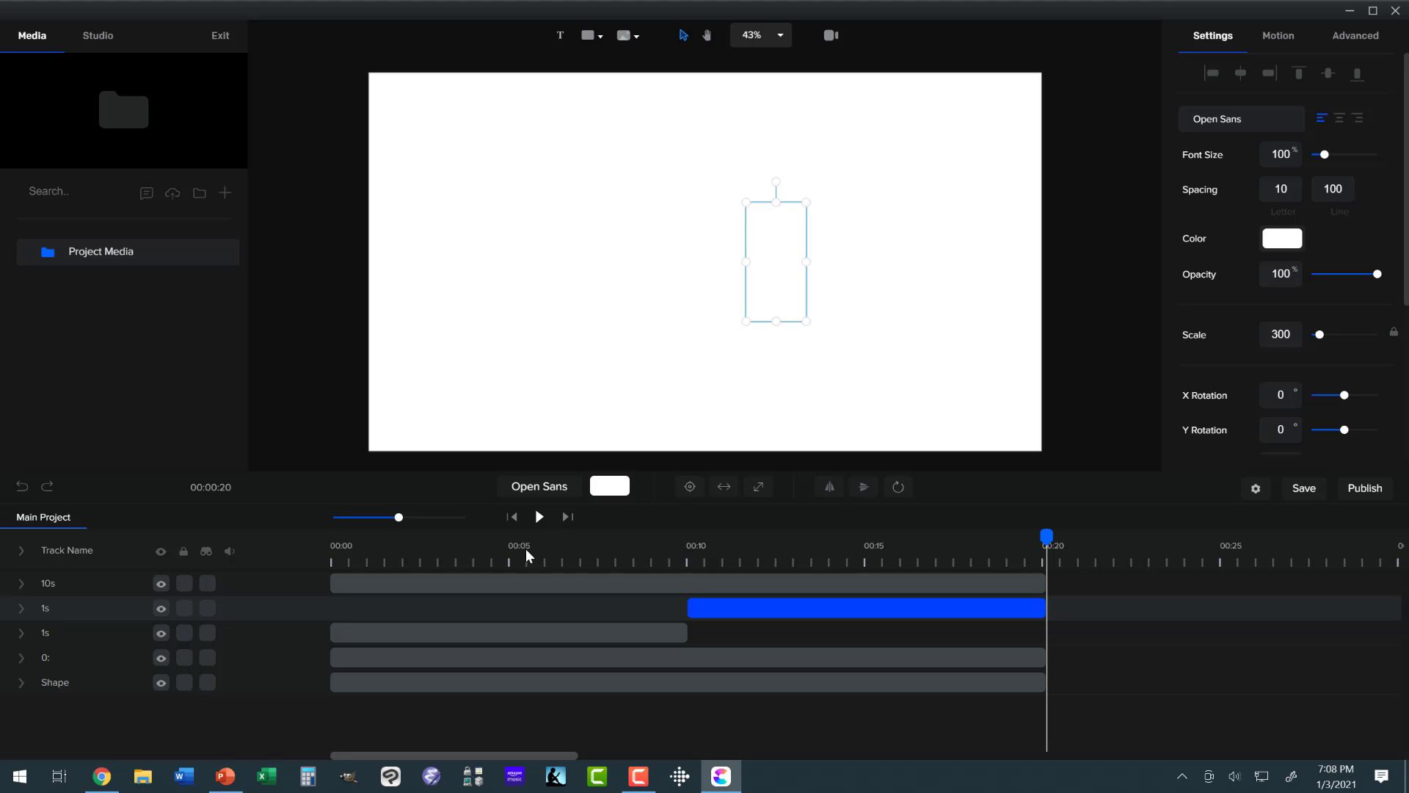
{"action": "left_click", "coordinate": [461, 610]}
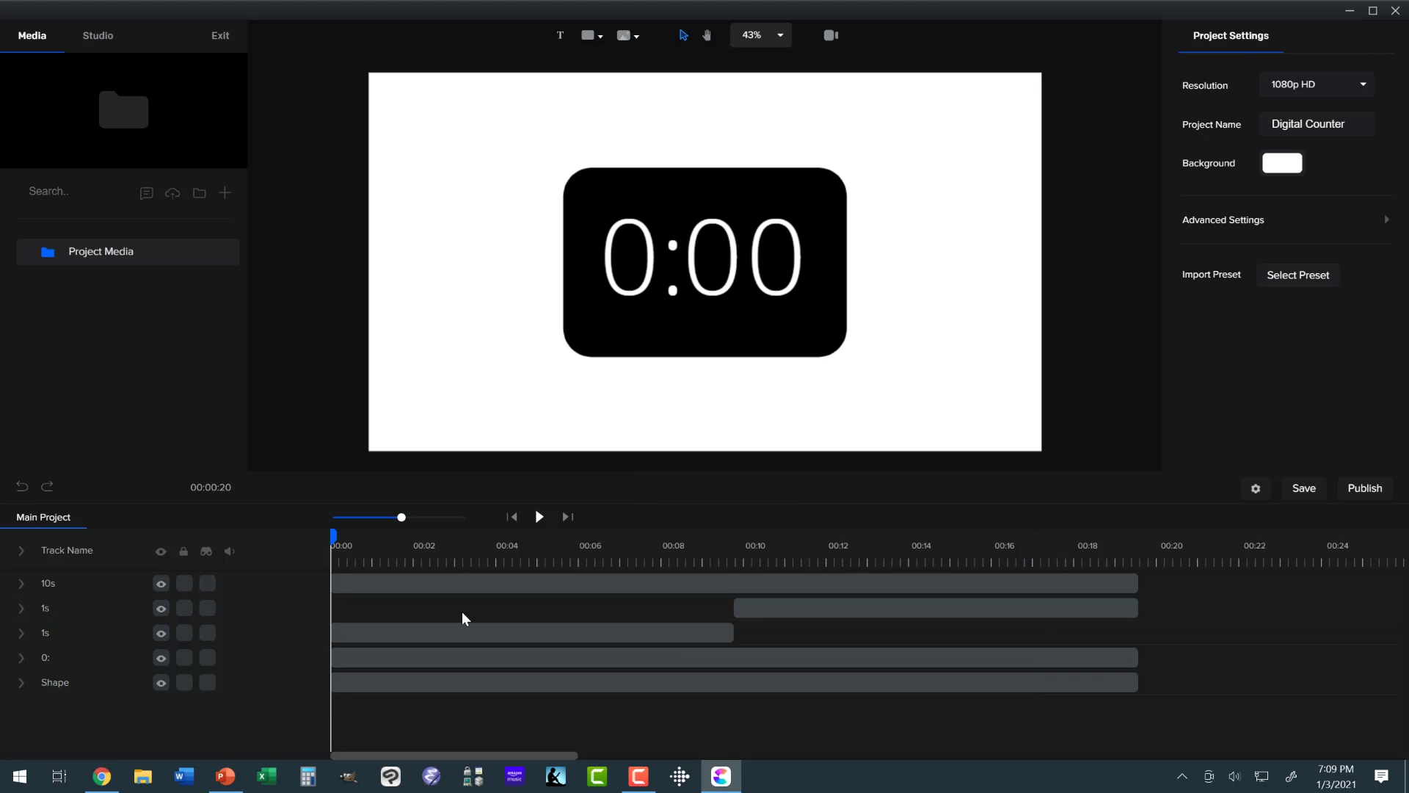